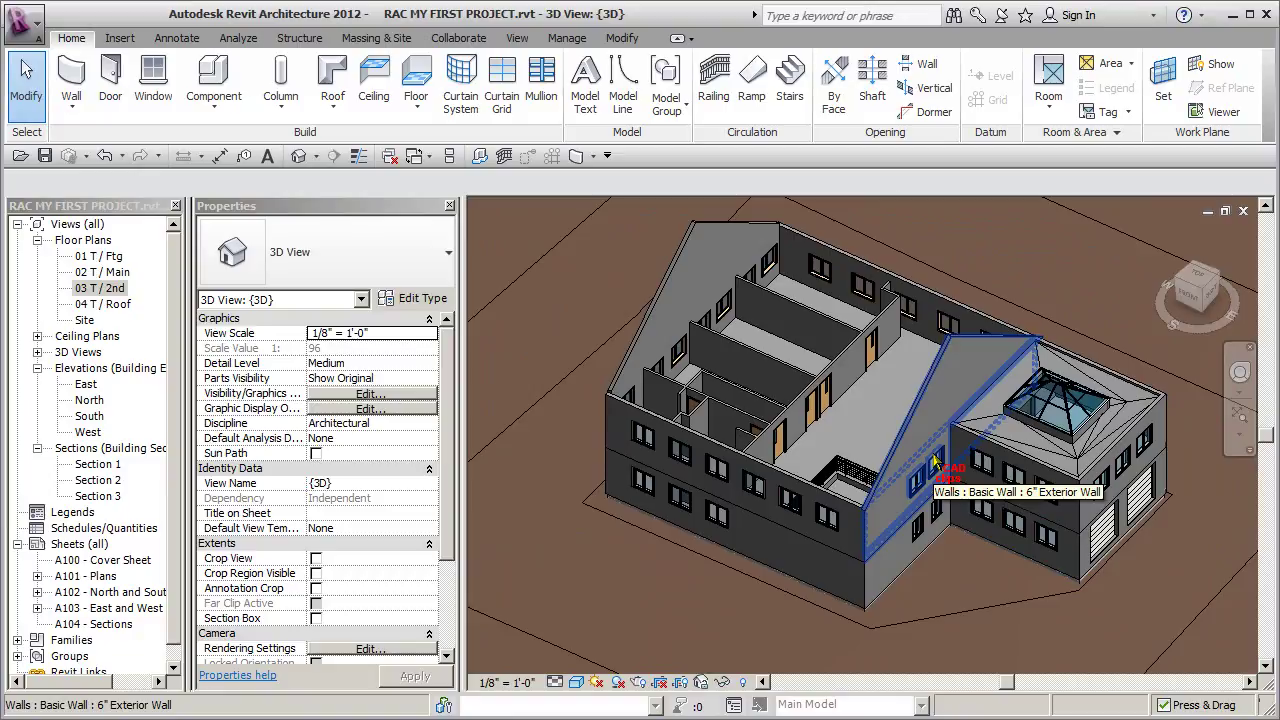
Step: Reveal the hidden elements in the 3D view and unhide the 6" Top Chord roof over the main building
{"action": "middle_click_drag", "start_coordinate": [935, 470], "coordinate": [933, 497], "text": "shift"}
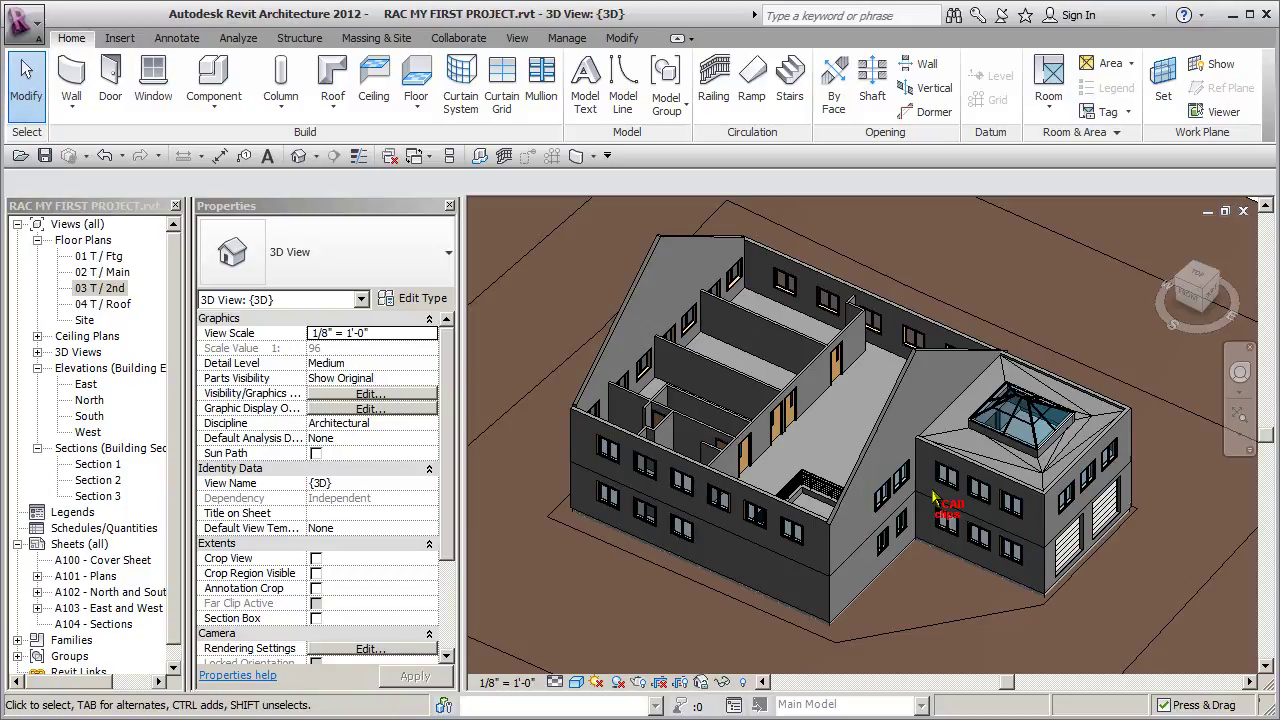
{"action": "middle_click_drag", "start_coordinate": [932, 497], "coordinate": [1022, 555], "text": "shift"}
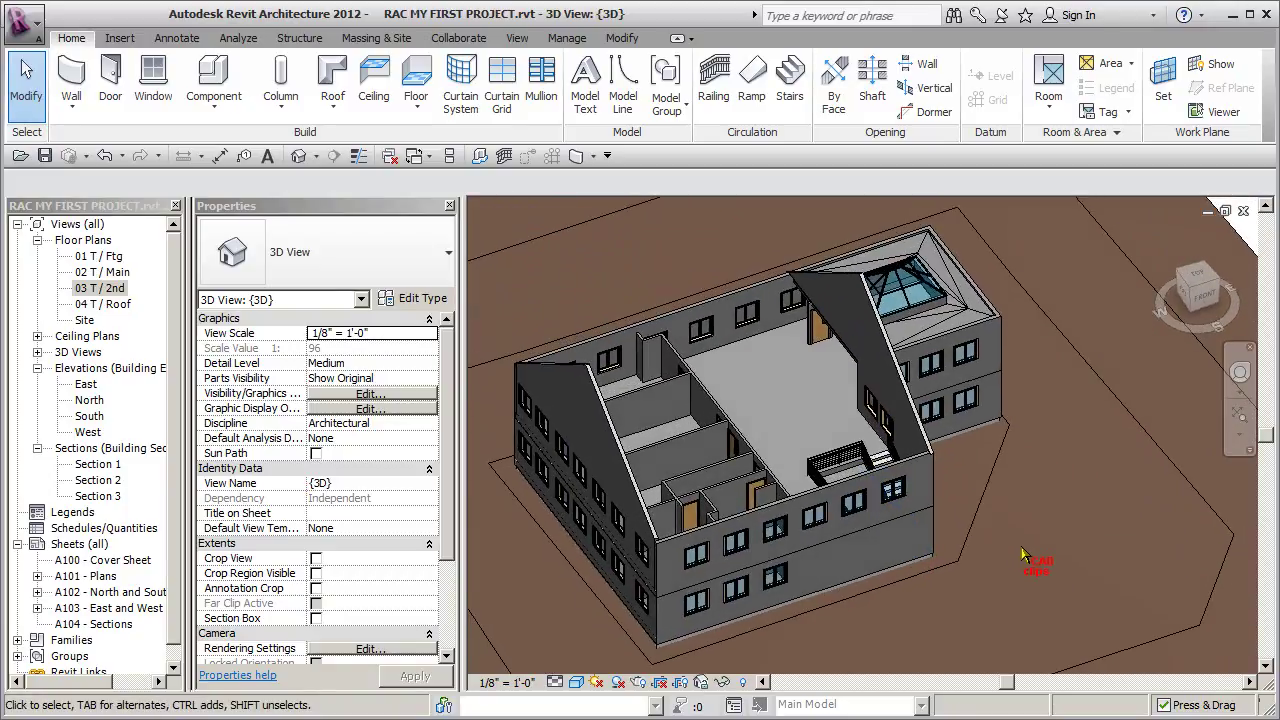
{"action": "left_click", "coordinate": [744, 682]}
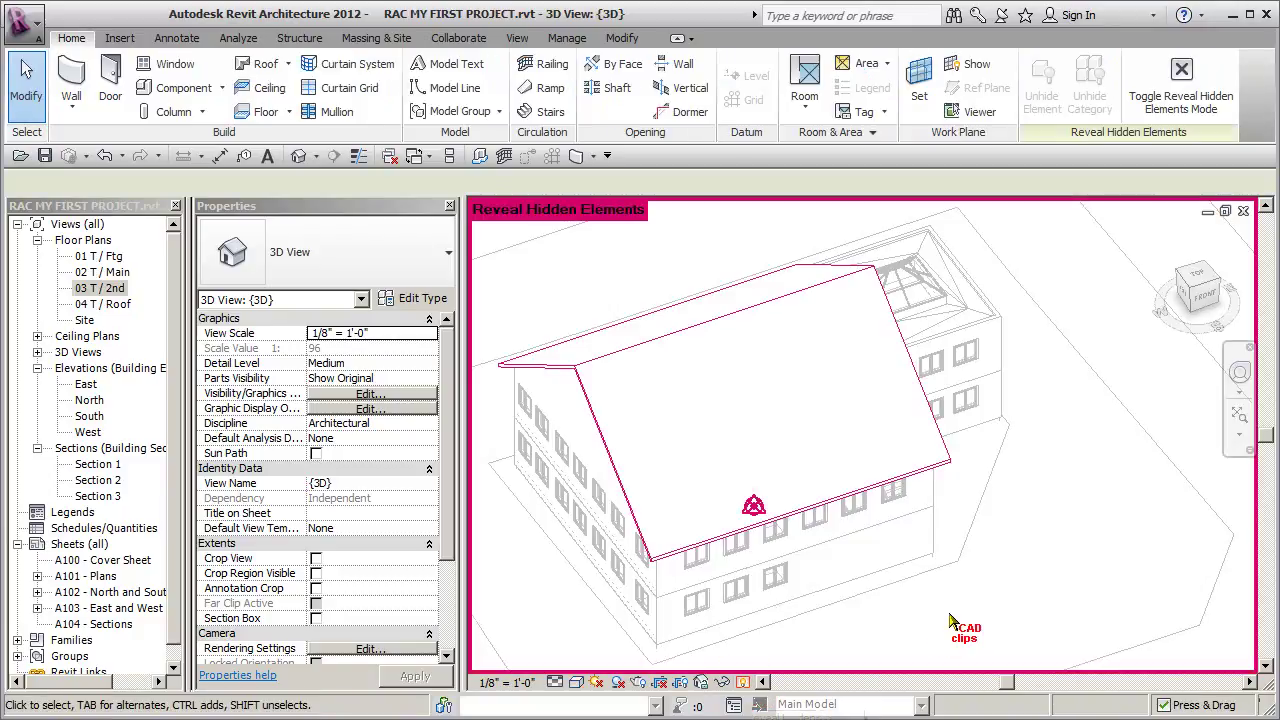
{"action": "left_click", "coordinate": [861, 285]}
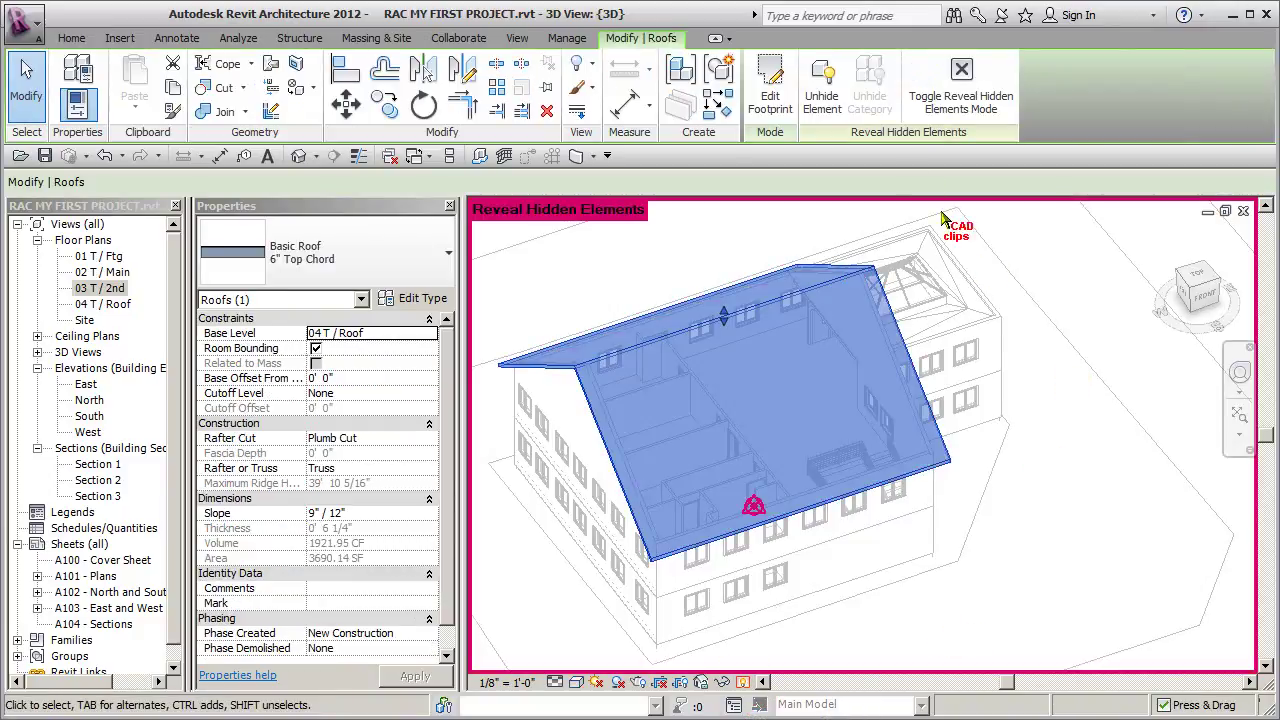
{"action": "left_click", "coordinate": [822, 88]}
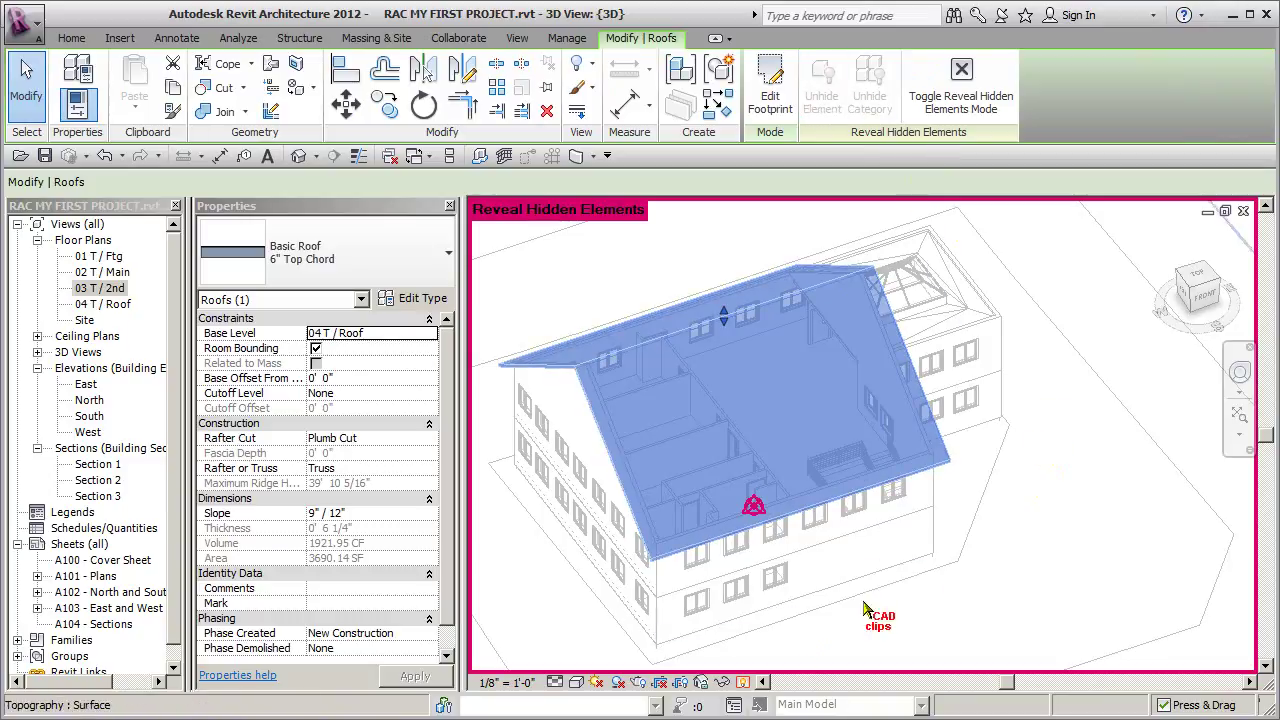
{"action": "left_click", "coordinate": [744, 682]}
{"action": "middle_click_drag", "start_coordinate": [1052, 524], "coordinate": [846, 591], "text": "shift"}
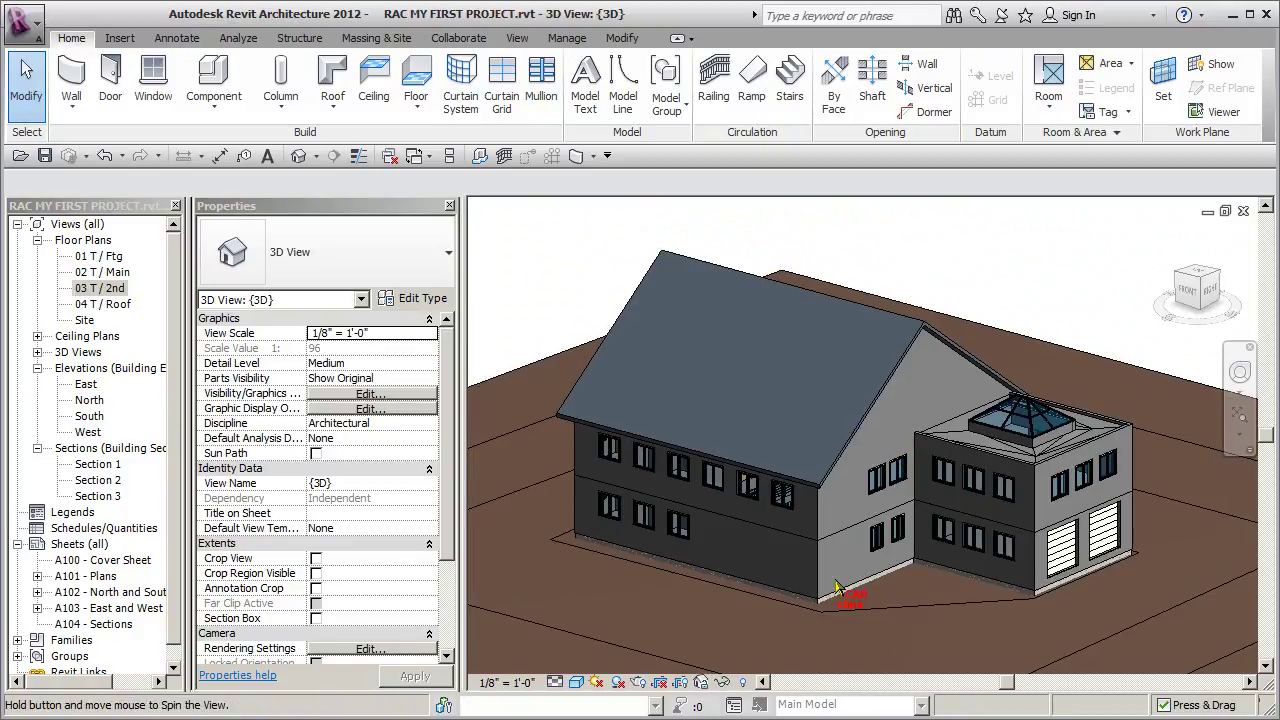
Step: Open the 02 T / Main floor plan and examine the monolithic stair at the building's exterior corner
{"action": "scroll", "coordinate": [750, 578], "scroll_direction": "up", "scroll_amount": 4}
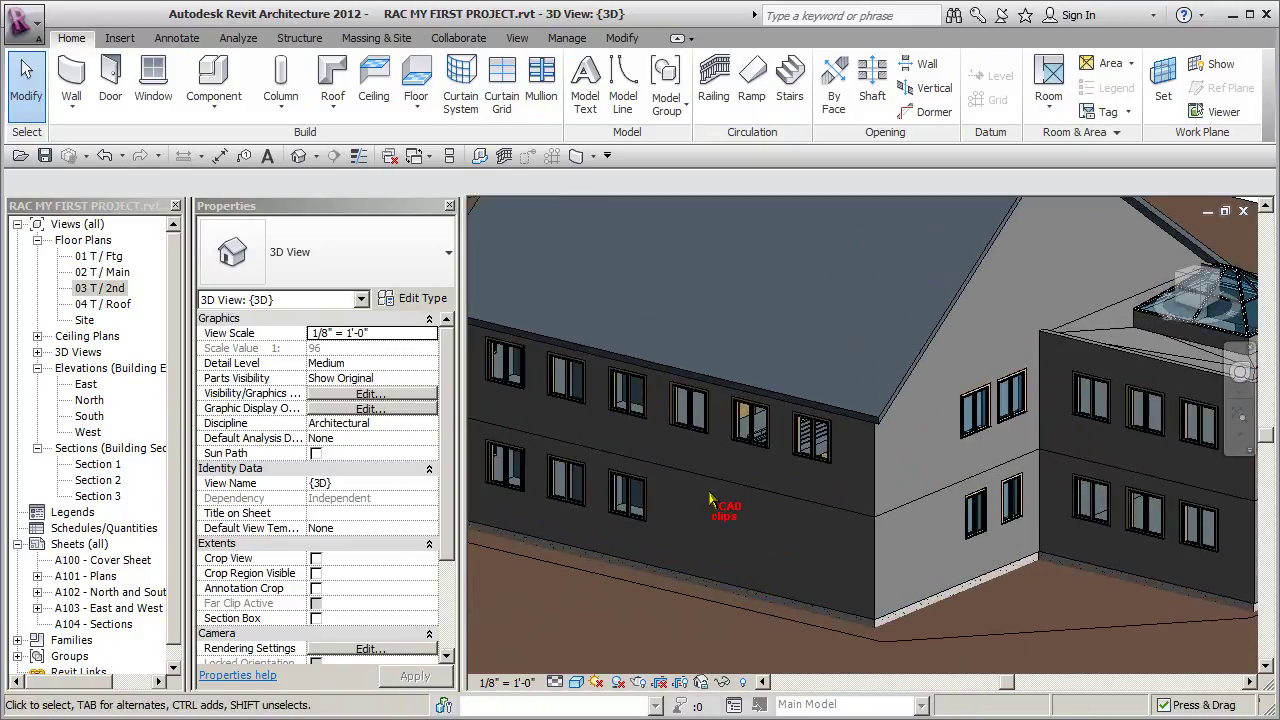
{"action": "middle_click_drag", "start_coordinate": [708, 553], "coordinate": [820, 517], "text": "shift"}
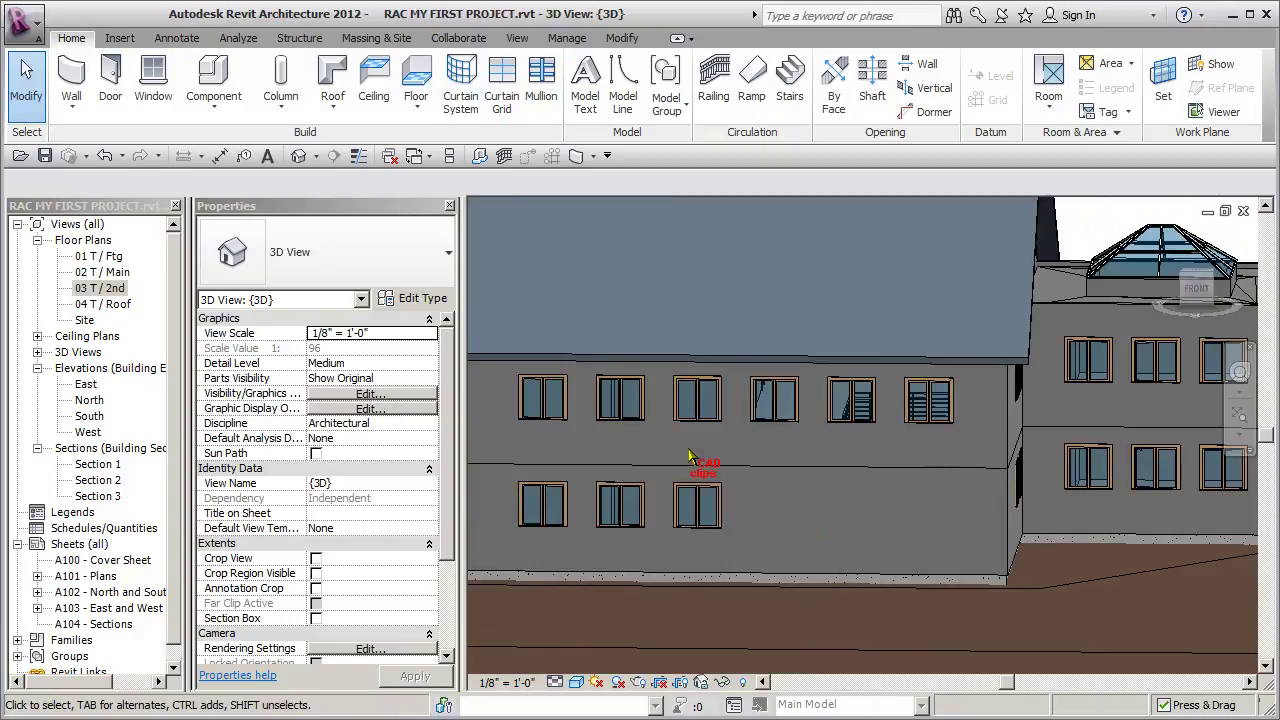
{"action": "double_click", "coordinate": [101, 272]}
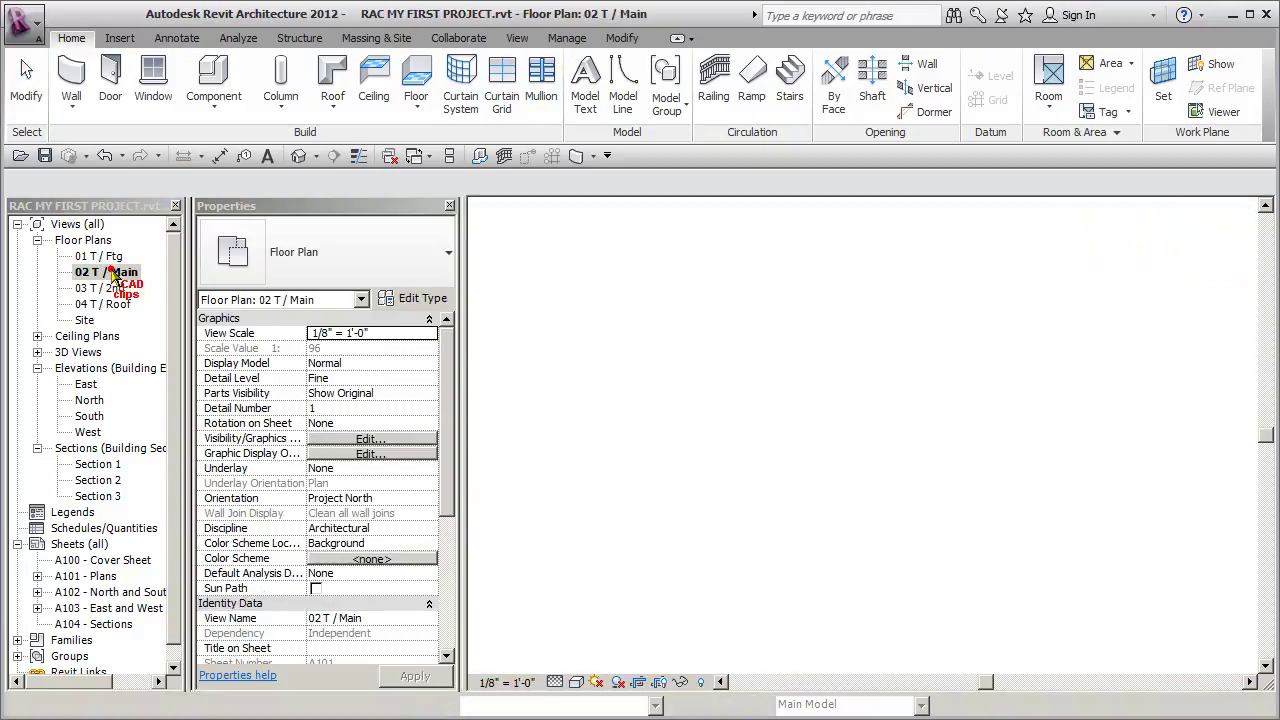
{"action": "scroll", "coordinate": [870, 540], "scroll_direction": "up", "scroll_amount": 4}
{"action": "middle_click_drag", "start_coordinate": [860, 530], "coordinate": [828, 535]}
{"action": "scroll", "coordinate": [828, 535], "scroll_direction": "up", "scroll_amount": 5}
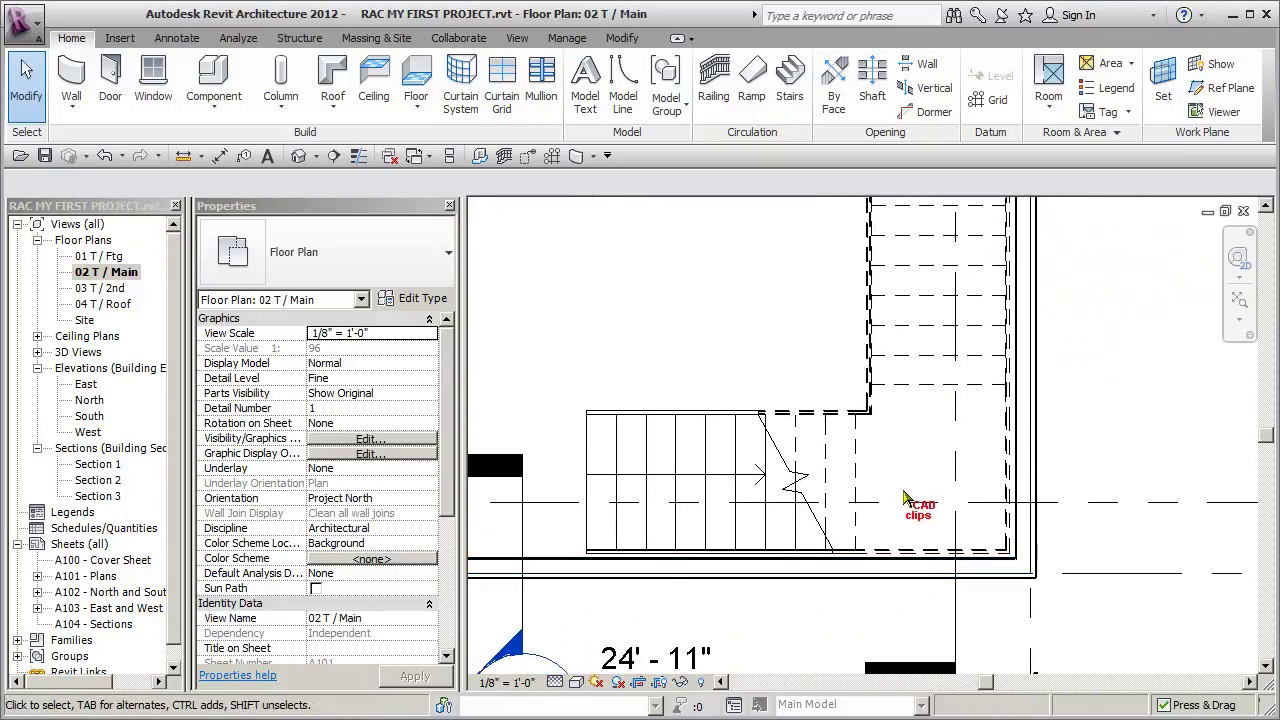
{"action": "left_click", "coordinate": [857, 470]}
{"action": "scroll", "coordinate": [1028, 470], "scroll_direction": "up", "scroll_amount": 3}
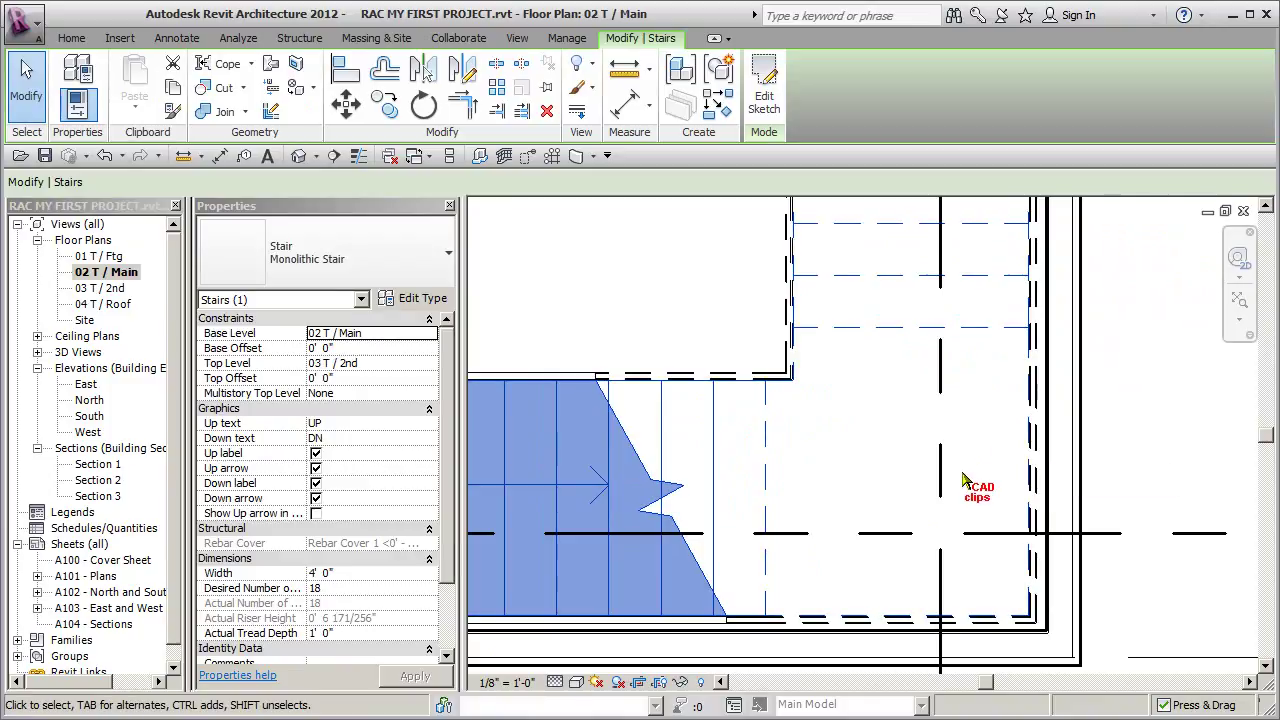
{"action": "left_click", "coordinate": [978, 450]}
{"action": "left_click", "coordinate": [873, 336]}
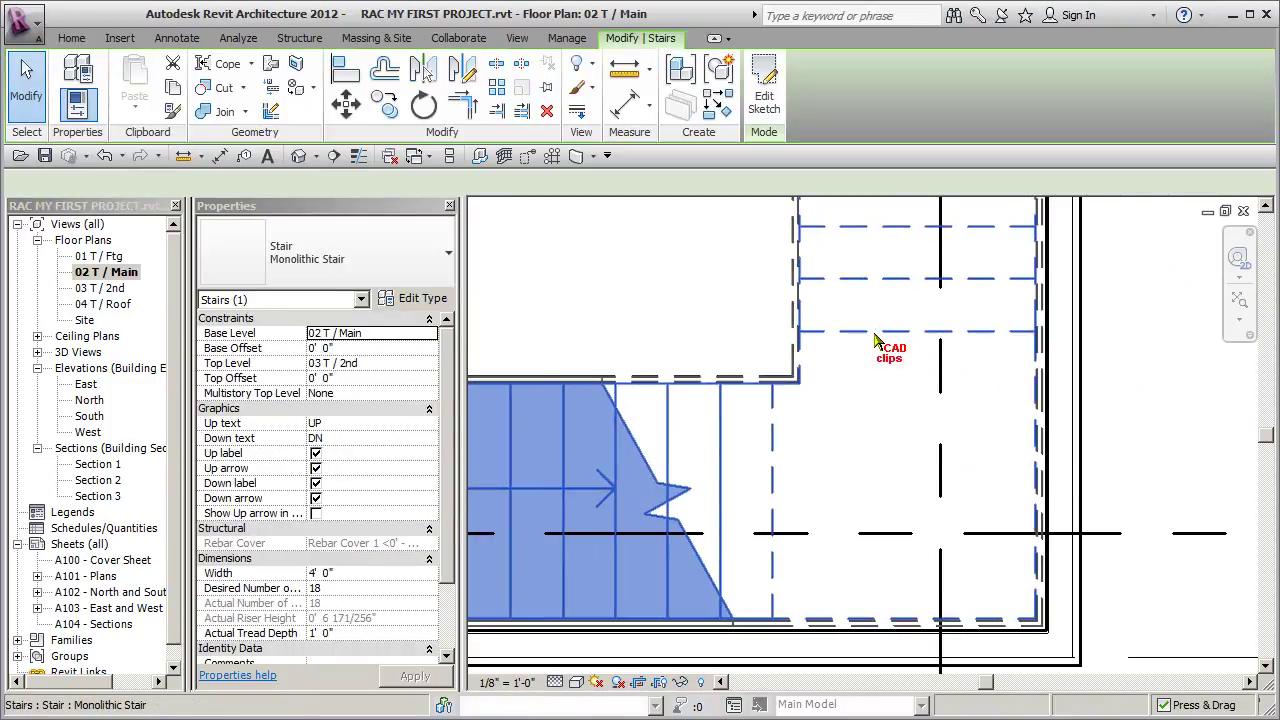
Step: Delete the Section 3 building section between the interior partition and the foot of the stair, including its view
{"action": "left_click", "coordinate": [593, 336]}
{"action": "scroll", "coordinate": [655, 330], "scroll_direction": "down", "scroll_amount": 1}
{"action": "scroll", "coordinate": [655, 330], "scroll_direction": "down", "scroll_amount": 3}
{"action": "middle_click_drag", "start_coordinate": [732, 369], "coordinate": [1173, 414]}
{"action": "scroll", "coordinate": [893, 526], "scroll_direction": "up", "scroll_amount": 1}
{"action": "middle_click_drag", "start_coordinate": [906, 508], "coordinate": [904, 473]}
{"action": "middle_click_drag", "start_coordinate": [957, 536], "coordinate": [936, 500]}
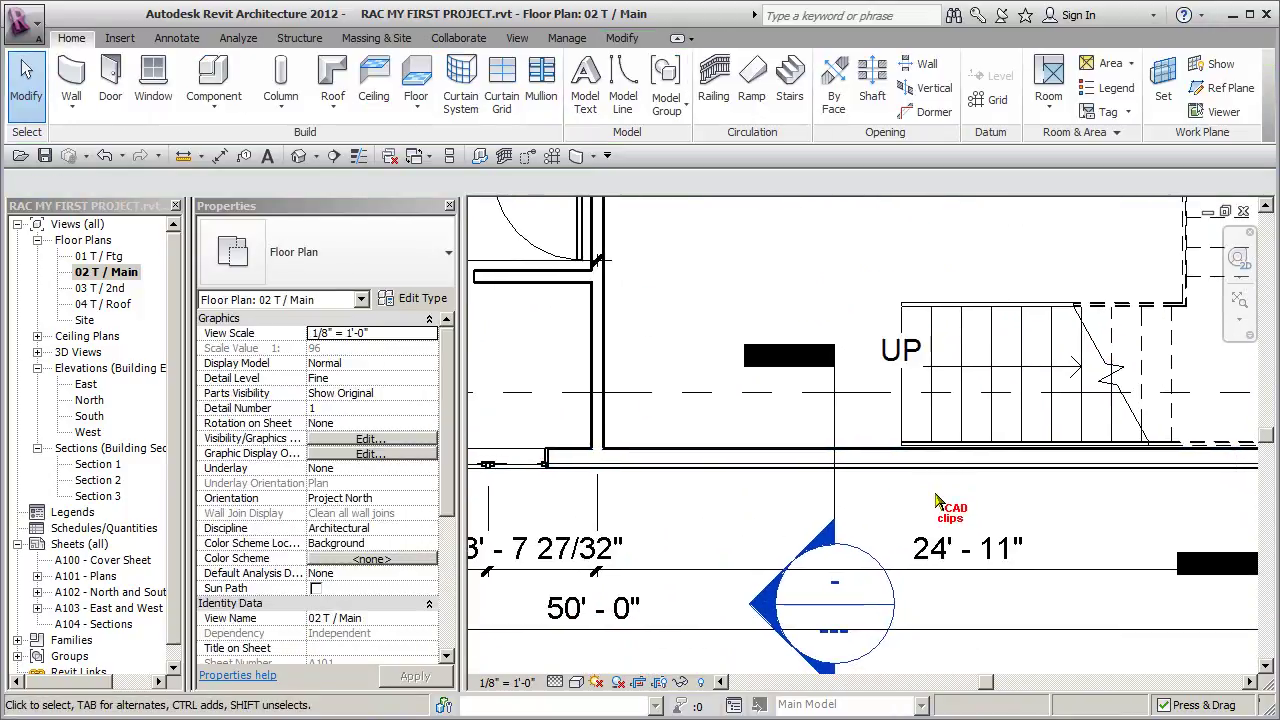
{"action": "left_click", "coordinate": [838, 444]}
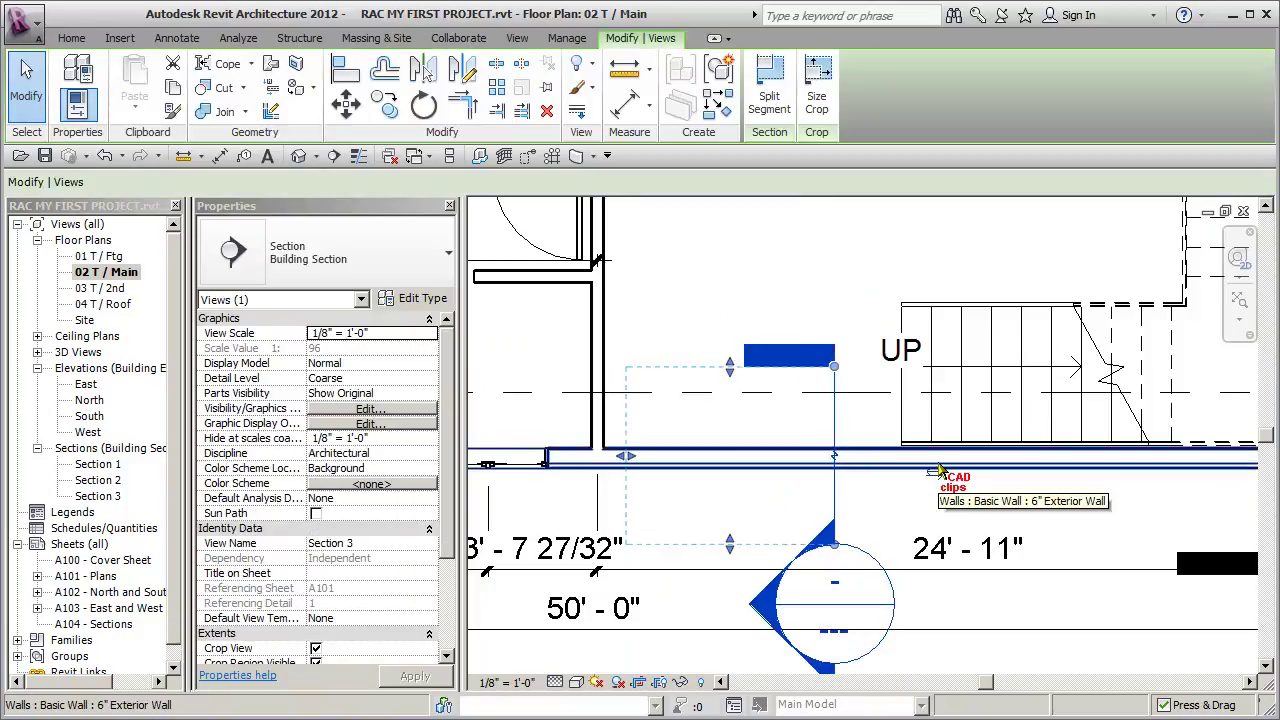
{"action": "key", "text": "Delete"}
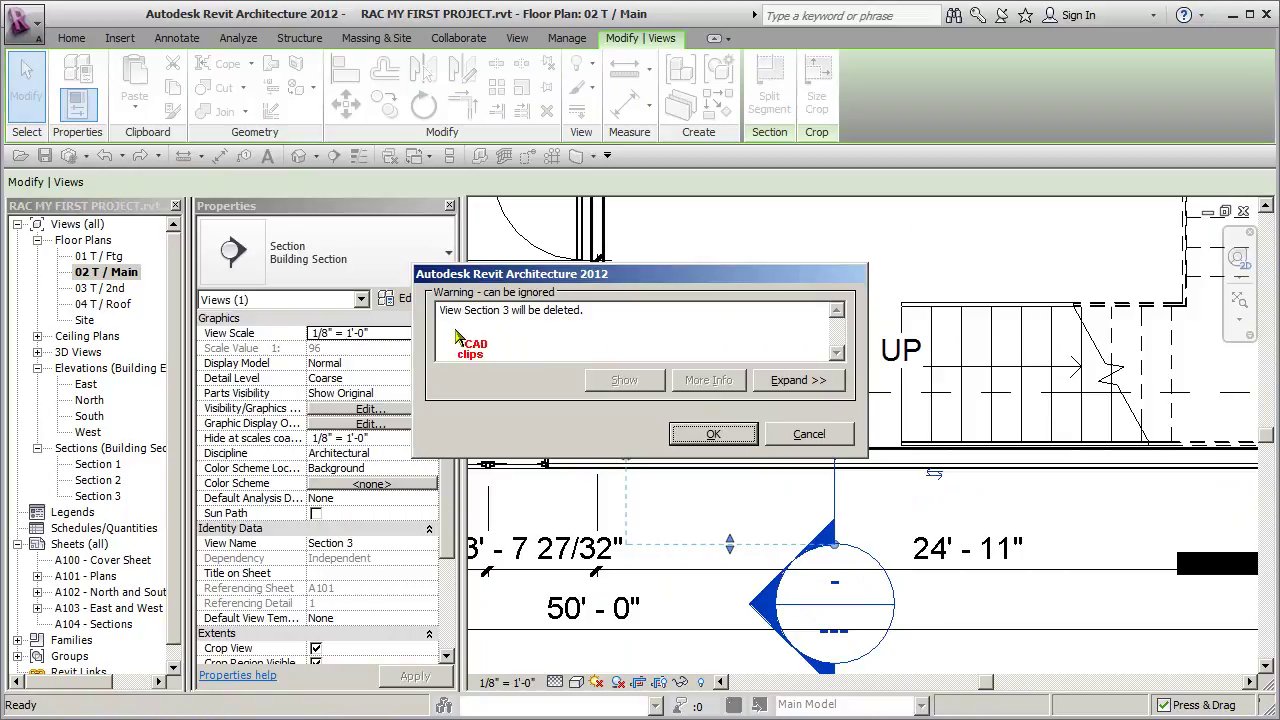
{"action": "left_click", "coordinate": [707, 435]}
{"action": "middle_click_drag", "start_coordinate": [801, 503], "coordinate": [840, 505]}
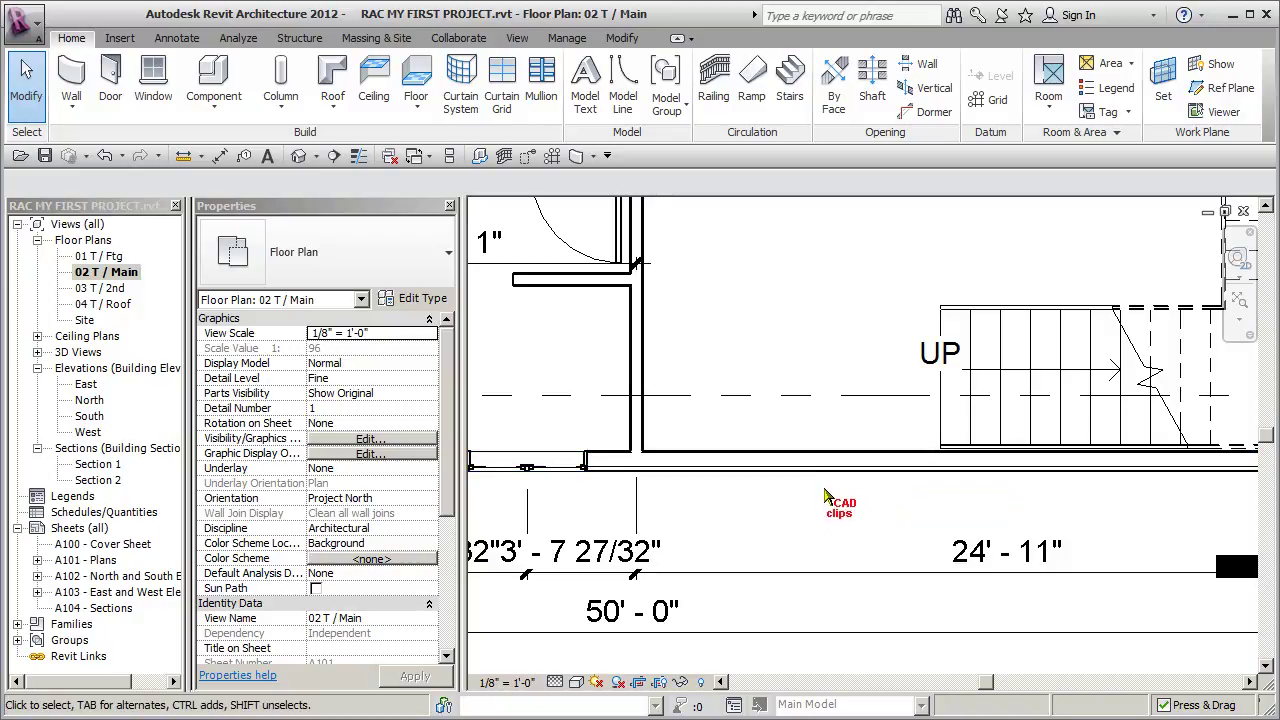
Step: Start a new wall using the Curtain Wall 1 type
{"action": "left_click", "coordinate": [621, 38]}
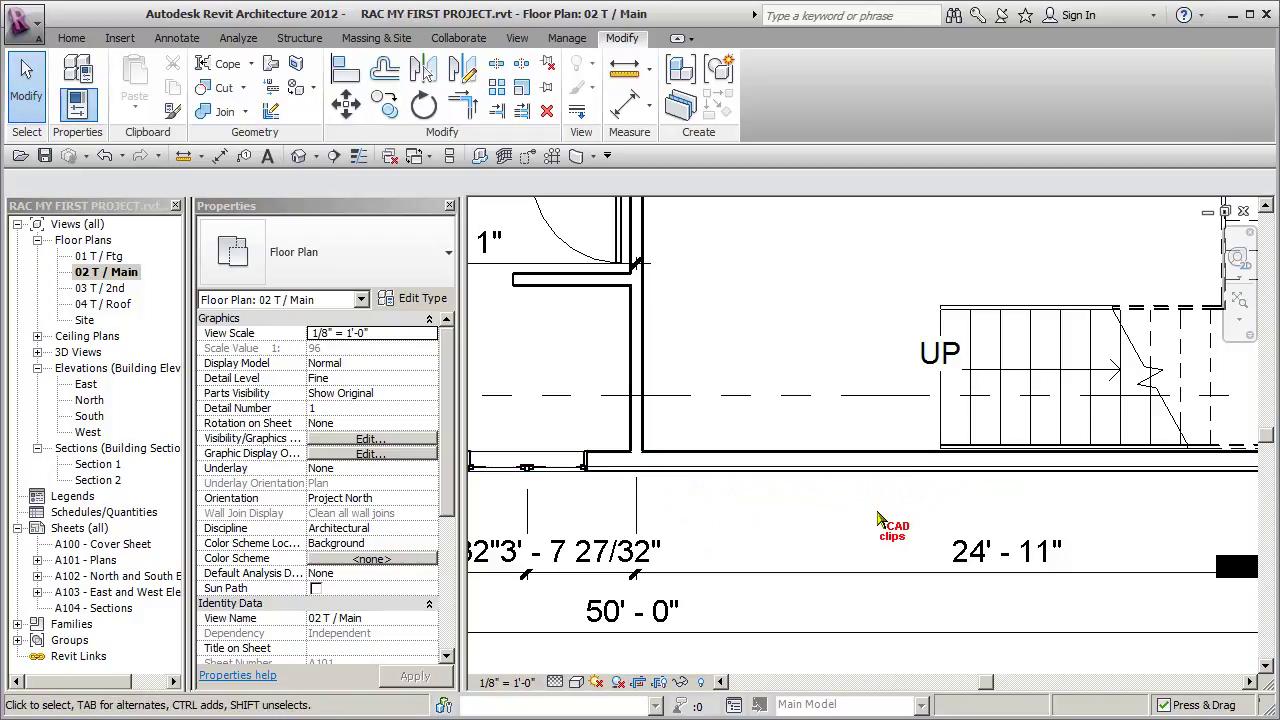
{"action": "left_click", "coordinate": [79, 43]}
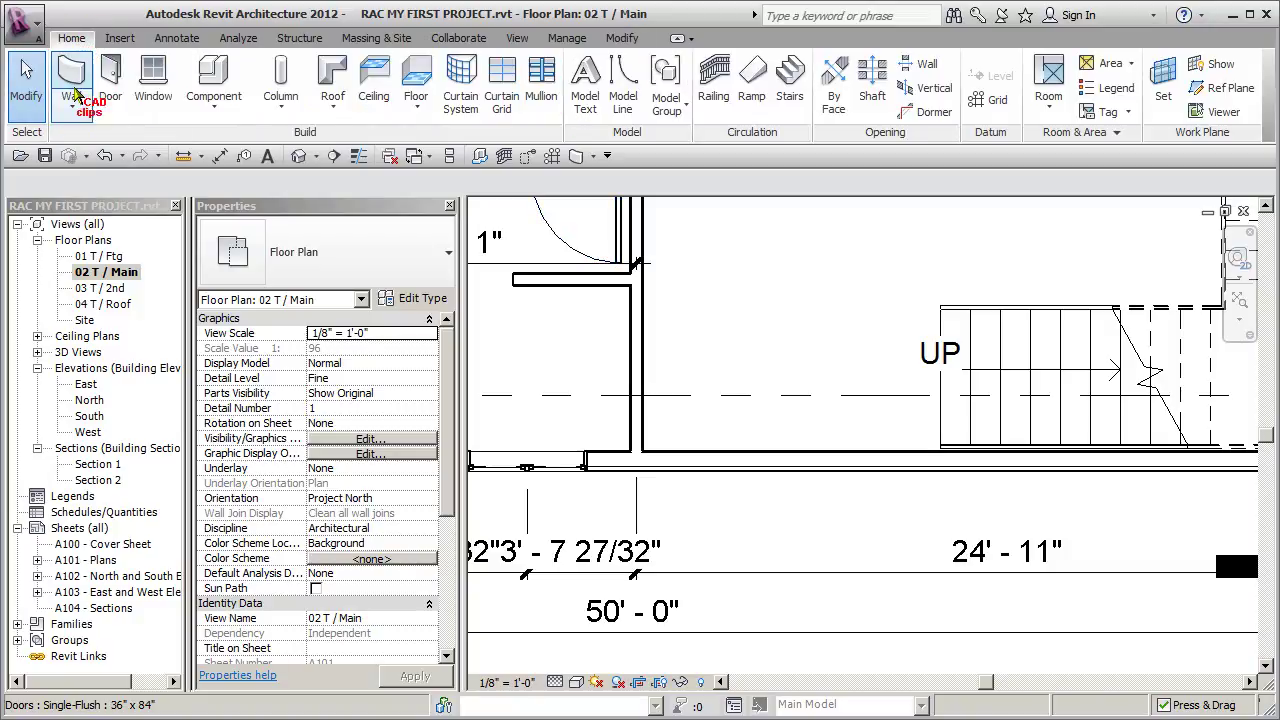
{"action": "left_click", "coordinate": [76, 70]}
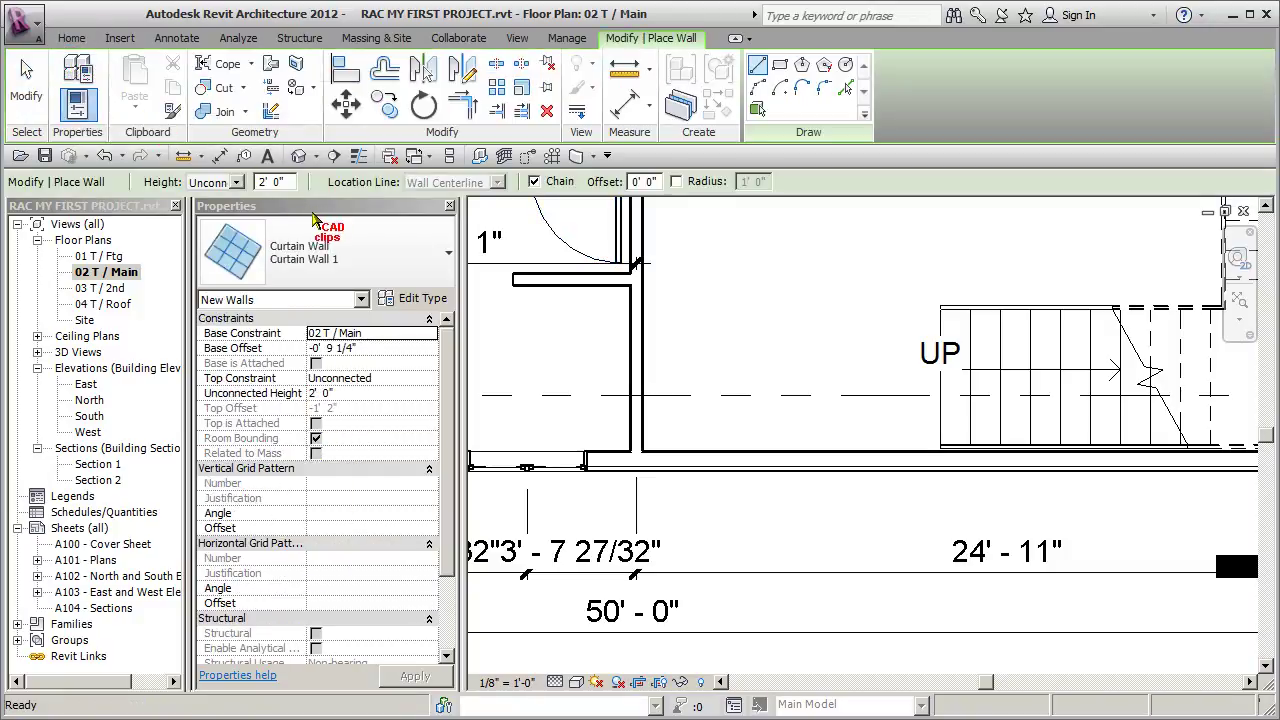
{"action": "left_click", "coordinate": [370, 253]}
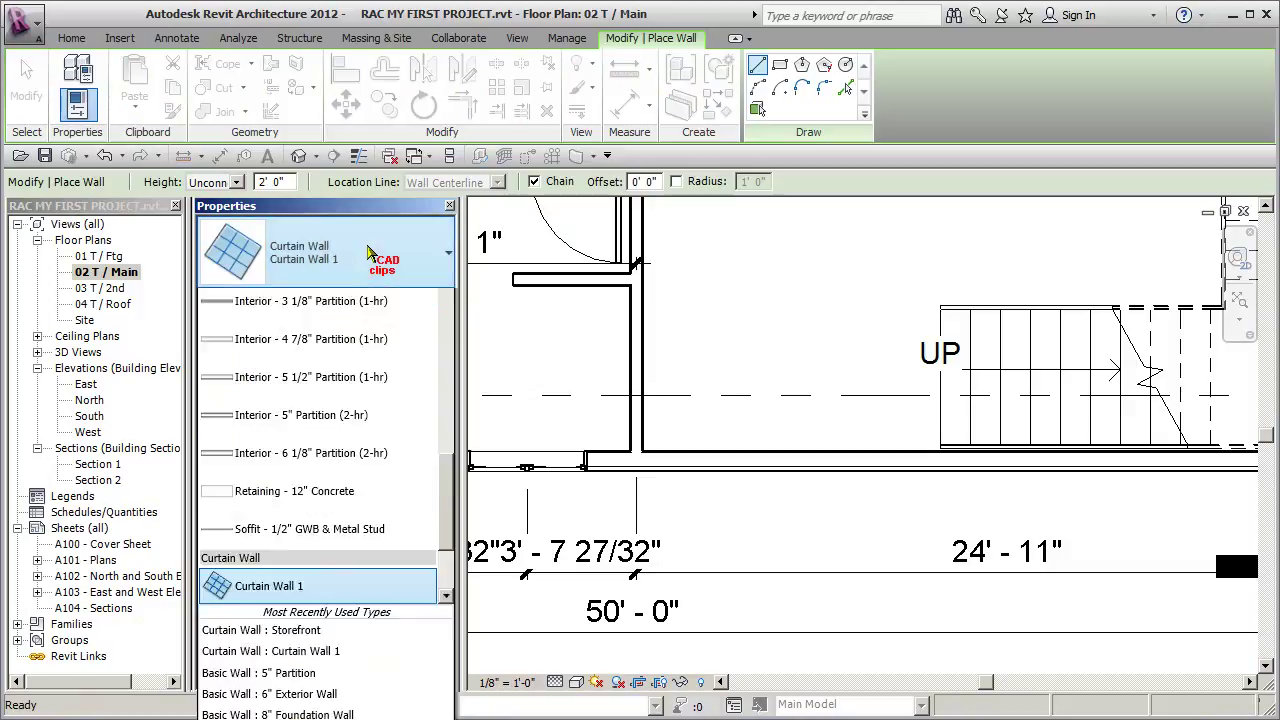
{"action": "mouse_move", "coordinate": [449, 525]}
{"action": "left_mouse_down"}
{"action": "mouse_move", "coordinate": [457, 328]}
{"action": "mouse_move", "coordinate": [455, 575]}
{"action": "mouse_move", "coordinate": [457, 520]}
{"action": "left_mouse_up"}
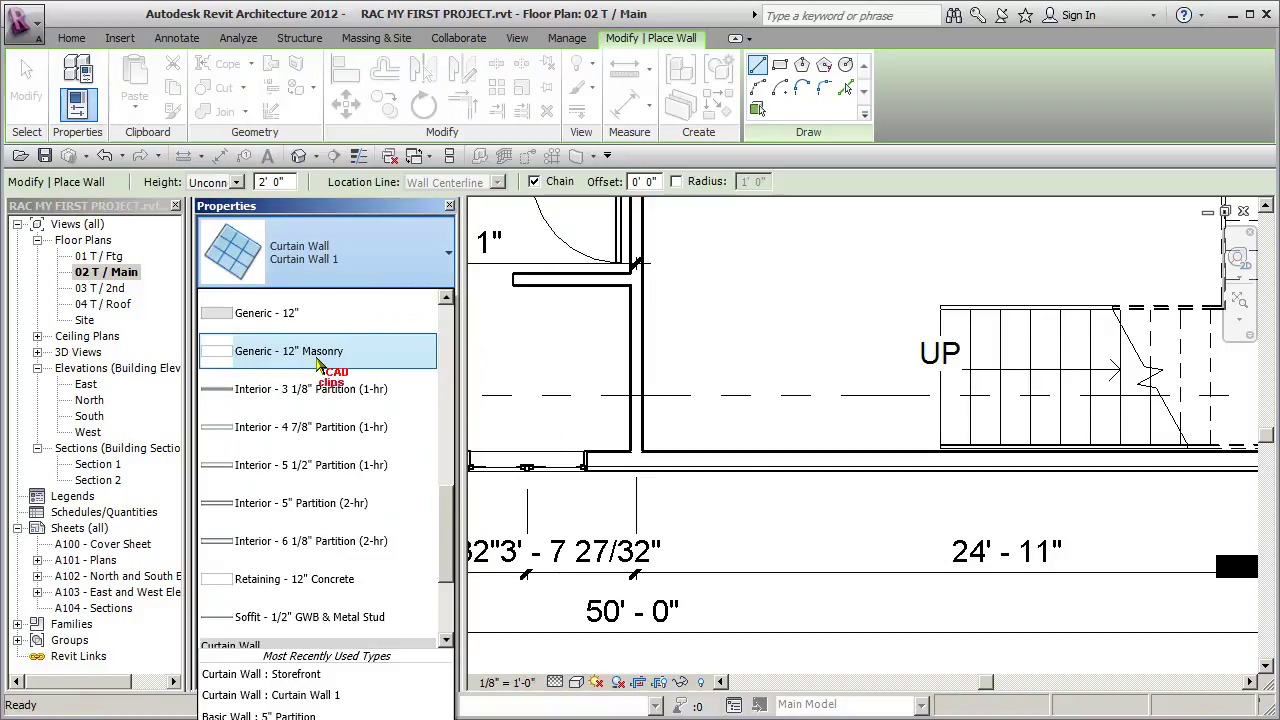
{"action": "left_click_drag", "start_coordinate": [447, 511], "coordinate": [463, 575]}
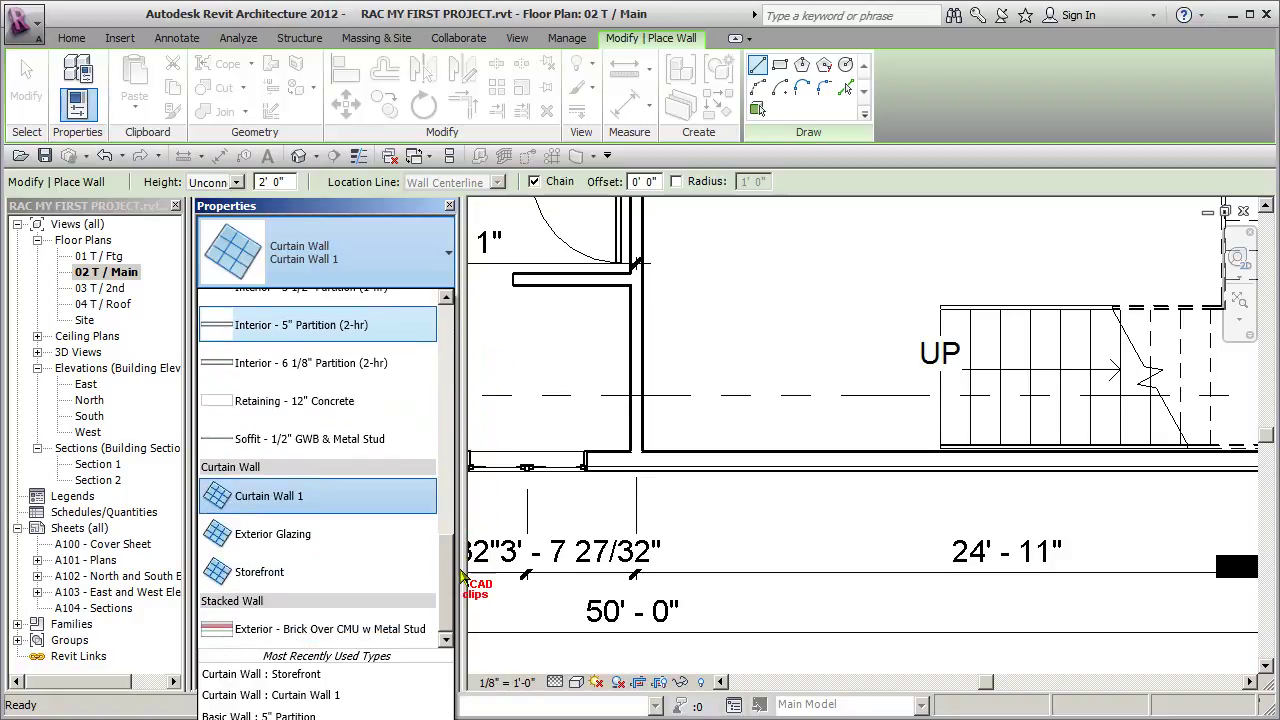
{"action": "mouse_move", "coordinate": [276, 503]}
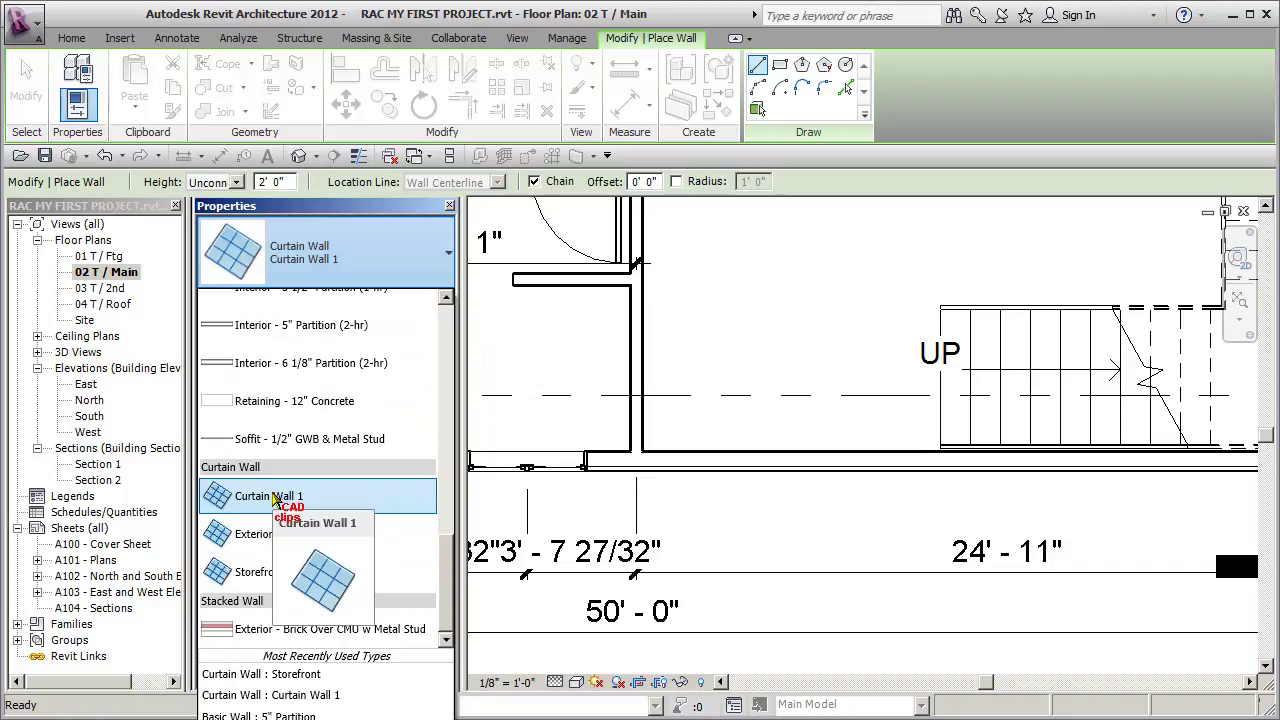
{"action": "left_click", "coordinate": [272, 497]}
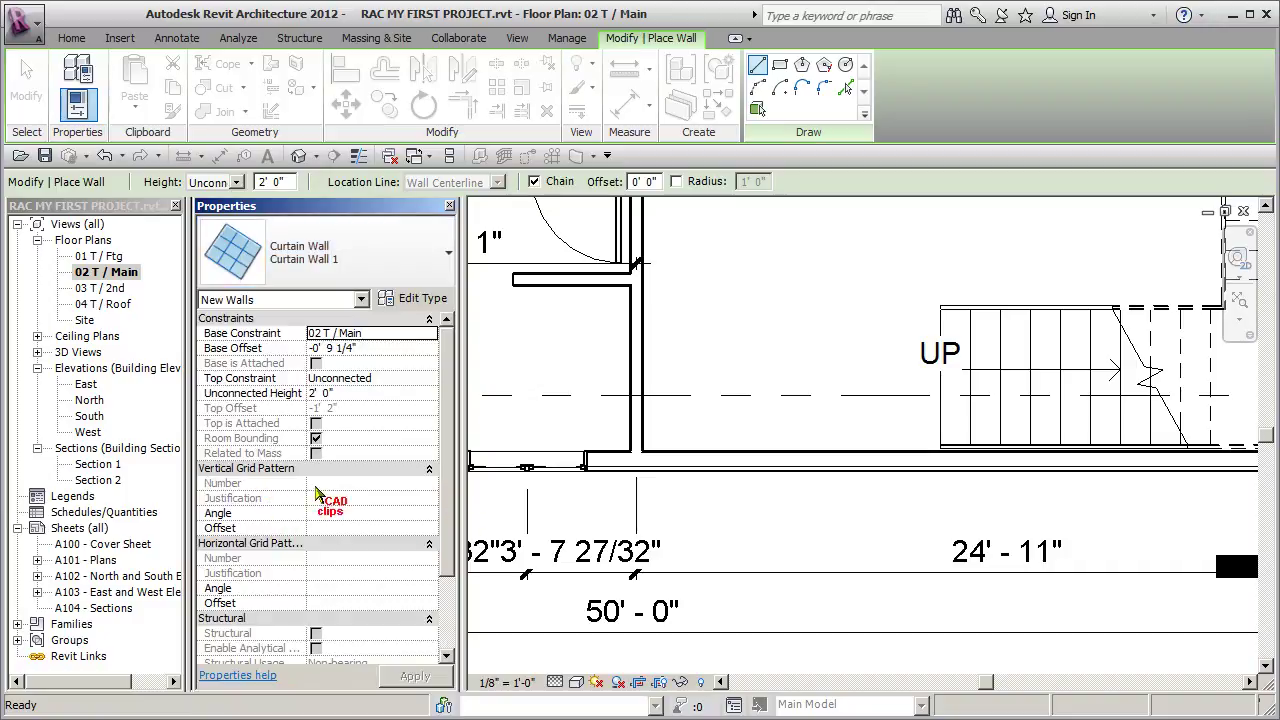
Step: Draw a horizontal curtain wall about 9' long just outside the exterior wall, between the interior partition and the stair
{"action": "left_click", "coordinate": [658, 489]}
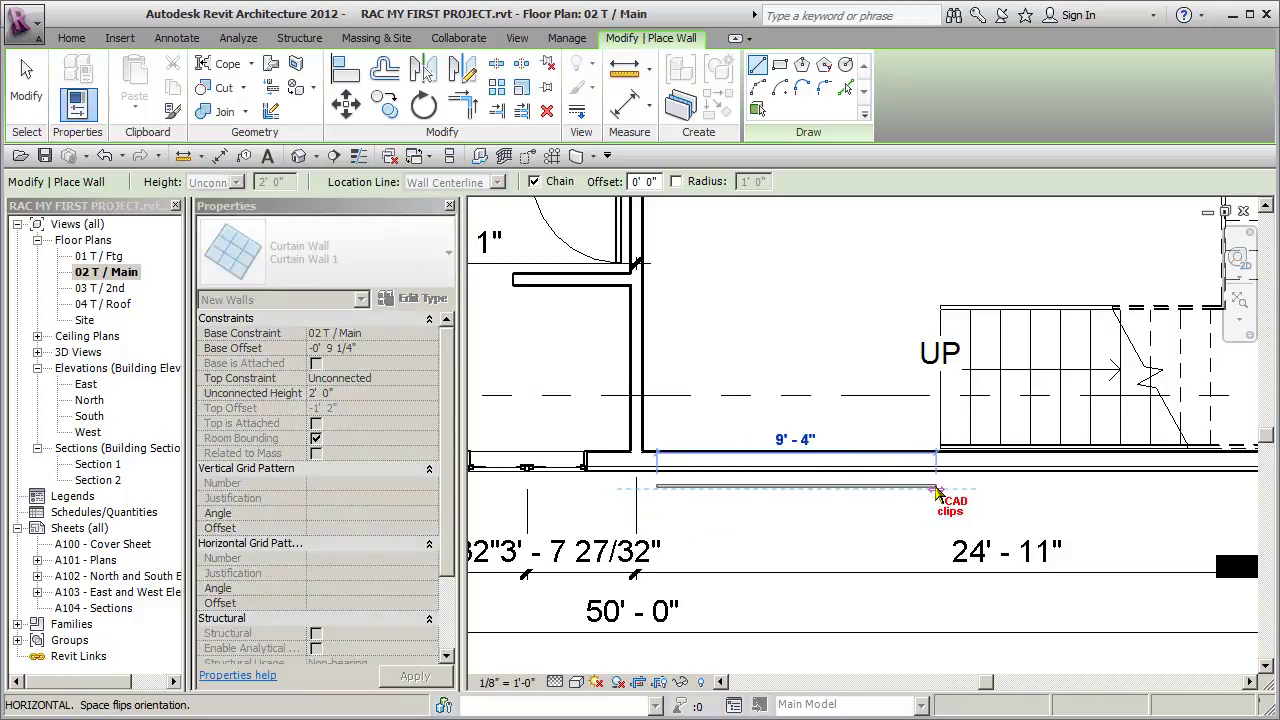
{"action": "left_click", "coordinate": [930, 489]}
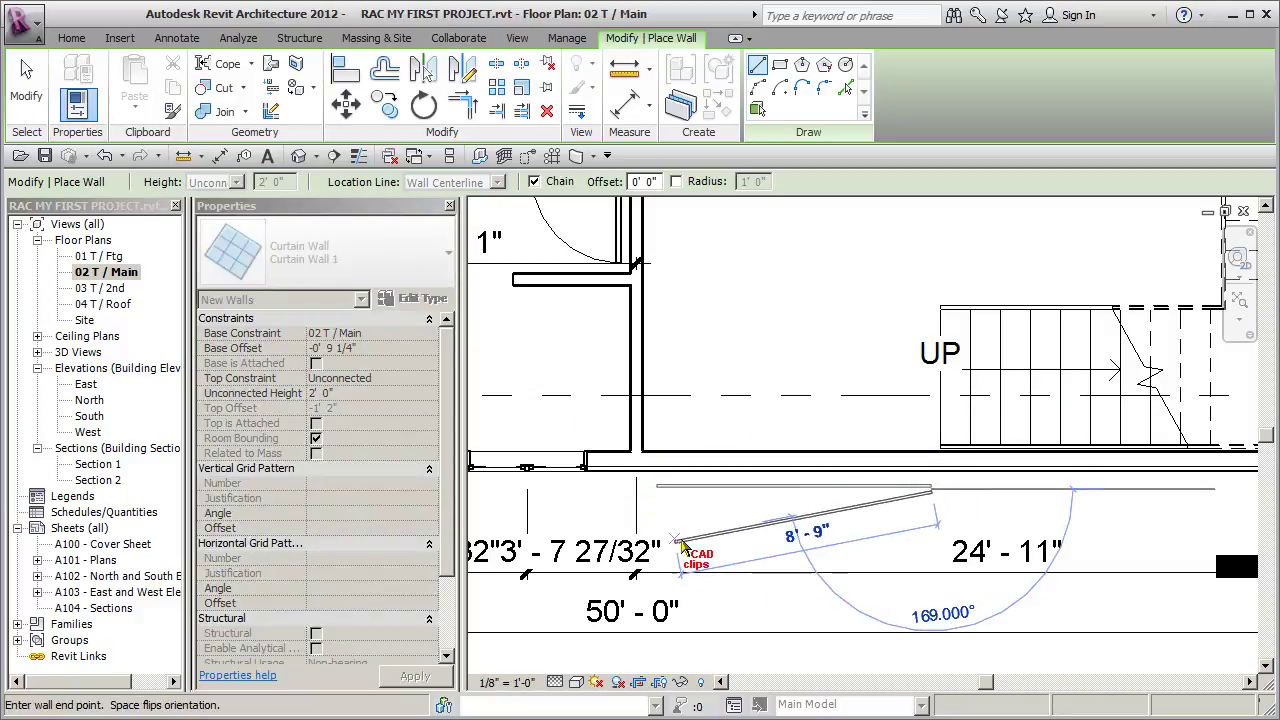
{"action": "key", "text": "Escape"}
{"action": "key", "text": "Escape"}
Step: Stretch the curtain wall's end nearest the interior partition closer to that partition
{"action": "scroll", "coordinate": [670, 488], "scroll_direction": "up", "scroll_amount": 4}
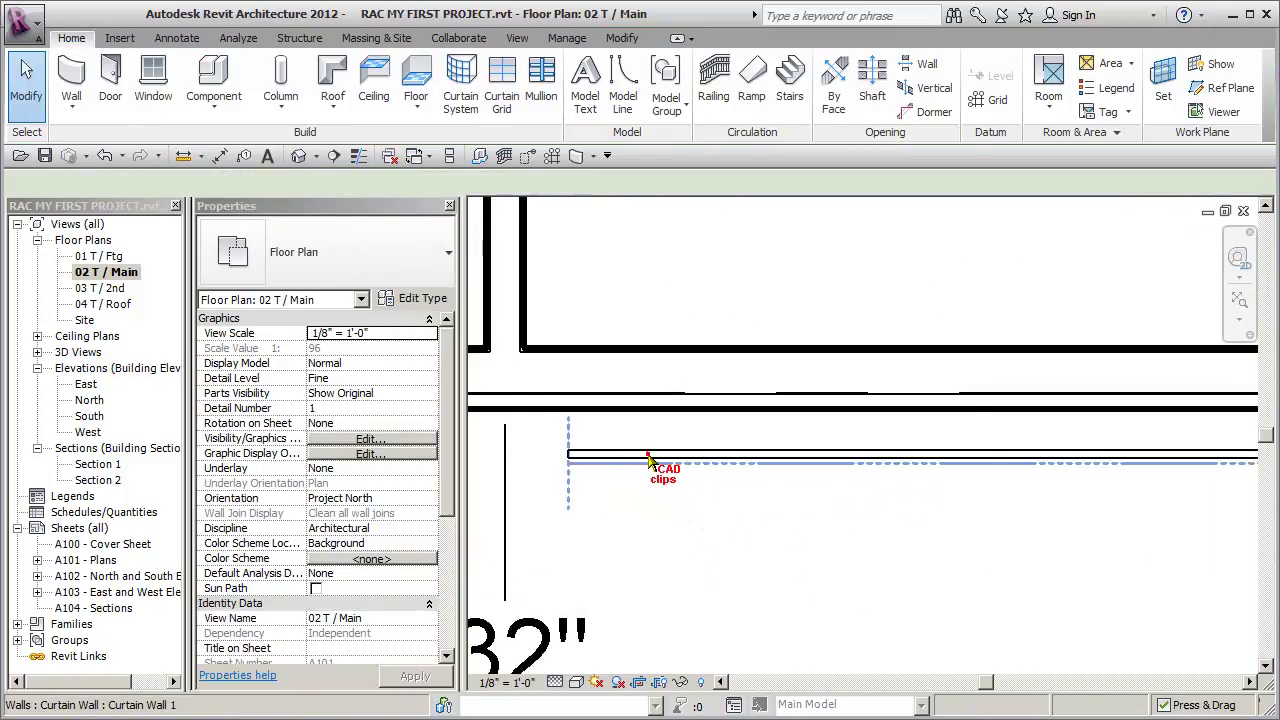
{"action": "left_click", "coordinate": [657, 464]}
{"action": "left_click_drag", "start_coordinate": [568, 462], "coordinate": [538, 465]}
{"action": "left_click", "coordinate": [646, 520]}
{"action": "scroll", "coordinate": [648, 527], "scroll_direction": "down", "scroll_amount": 2}
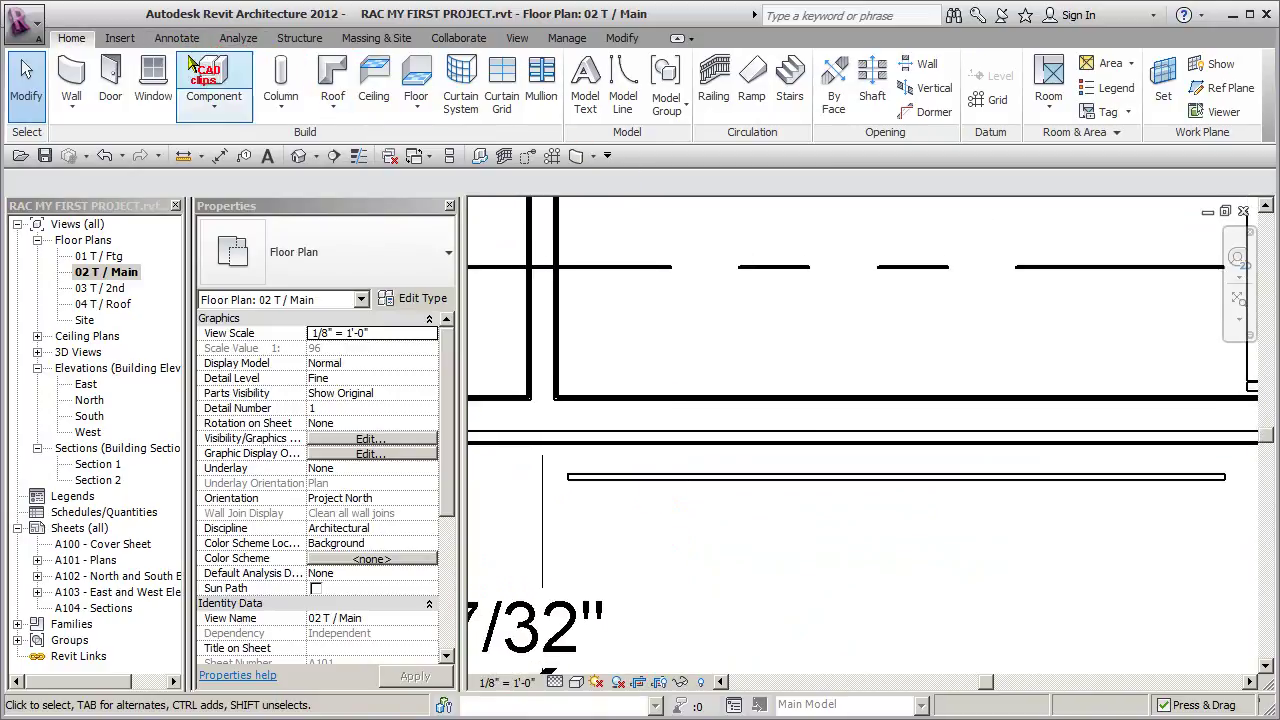
Step: Align the curtain wall's end with the stair-side face of the 5" interior partition
{"action": "left_click", "coordinate": [621, 38]}
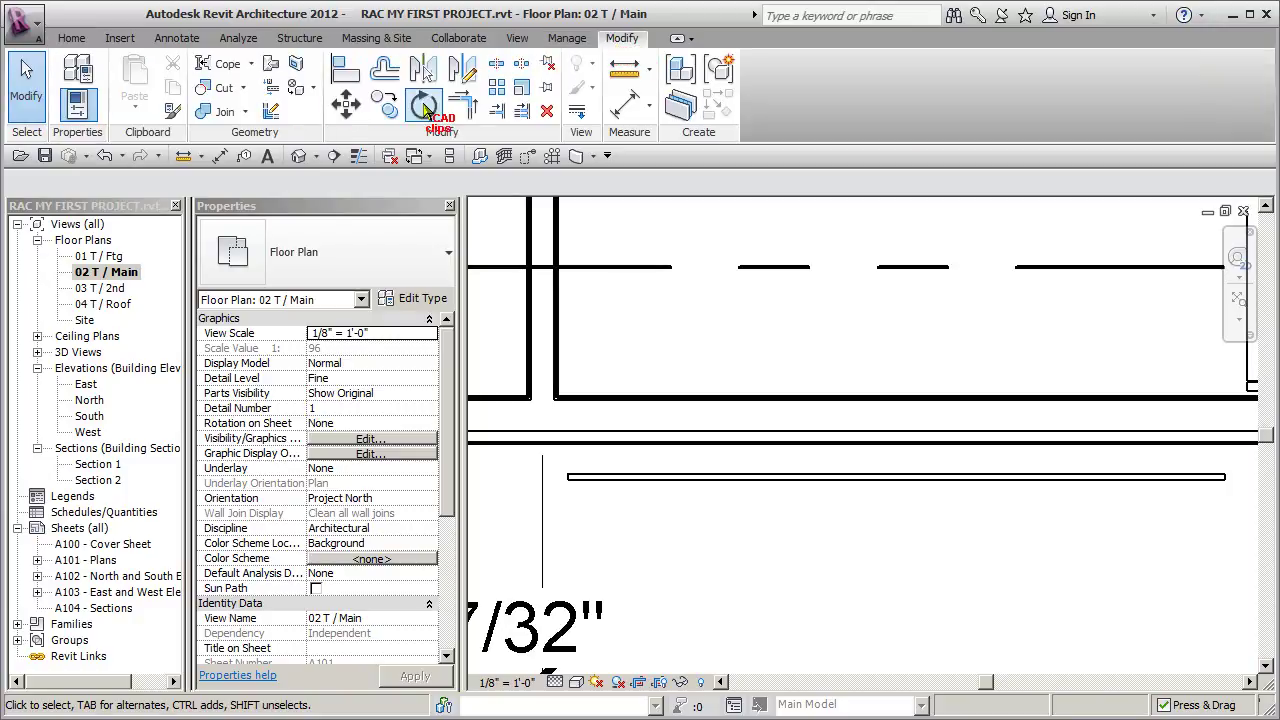
{"action": "left_click", "coordinate": [565, 358]}
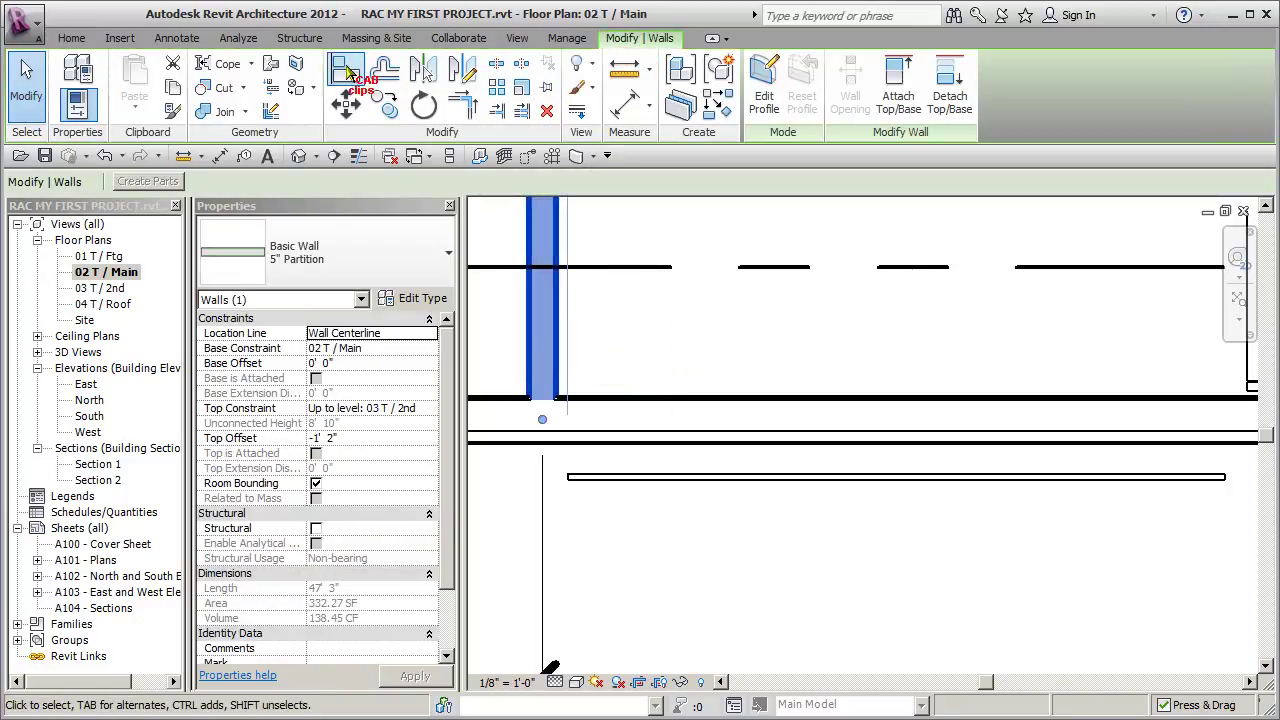
{"action": "left_click", "coordinate": [358, 84]}
{"action": "left_click", "coordinate": [557, 348]}
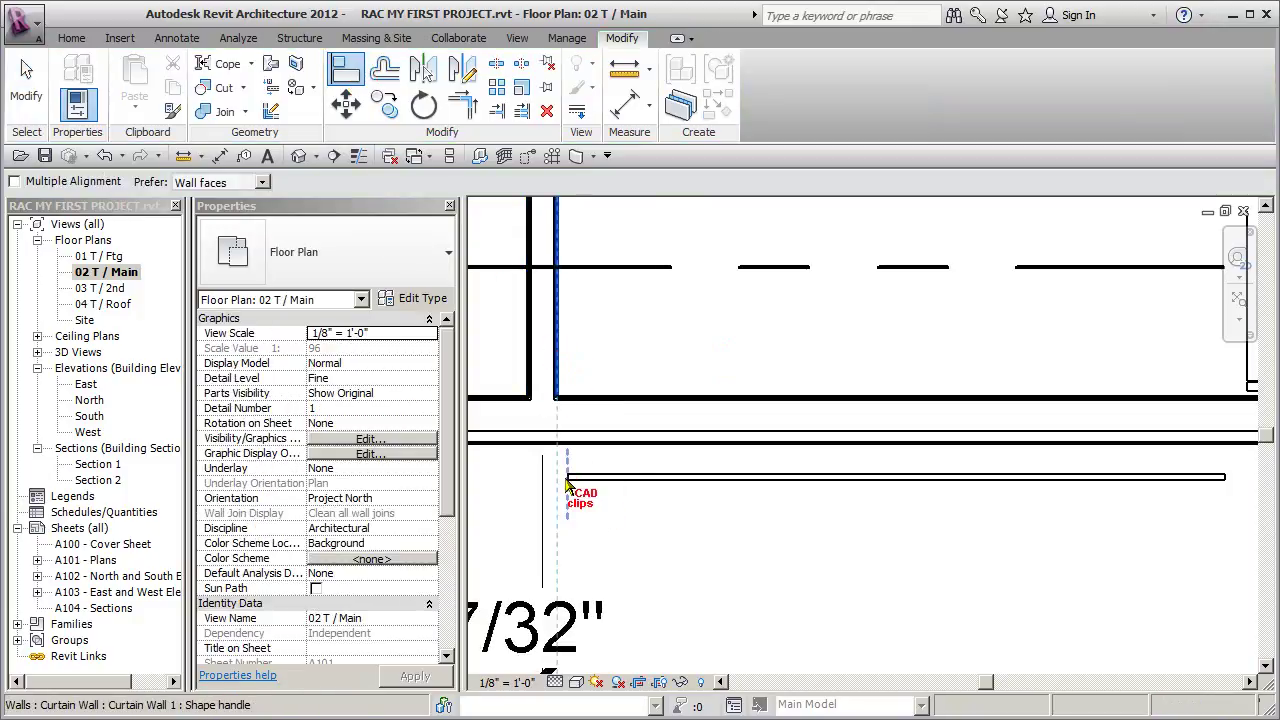
{"action": "left_click", "coordinate": [566, 482]}
{"action": "scroll", "coordinate": [653, 540], "scroll_direction": "down", "scroll_amount": 1}
{"action": "middle_click_drag", "start_coordinate": [653, 540], "coordinate": [634, 525]}
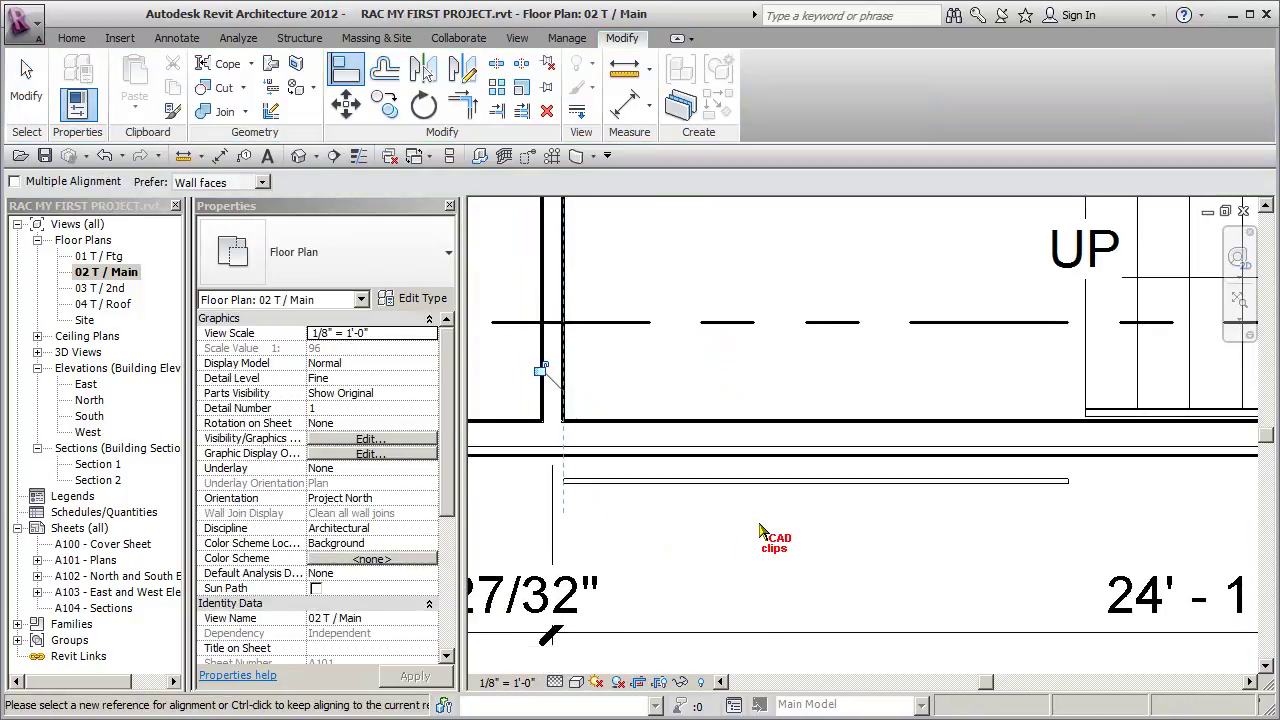
{"action": "key", "text": "Escape"}
{"action": "key", "text": "Escape"}
Step: Stretch the curtain wall's other end slightly toward the first riser of the stair
{"action": "middle_click_drag", "start_coordinate": [1075, 497], "coordinate": [867, 497]}
{"action": "left_click", "coordinate": [858, 483]}
{"action": "left_click_drag", "start_coordinate": [861, 486], "coordinate": [870, 487]}
{"action": "left_click", "coordinate": [838, 527]}
{"action": "scroll", "coordinate": [840, 523], "scroll_direction": "down", "scroll_amount": 2}
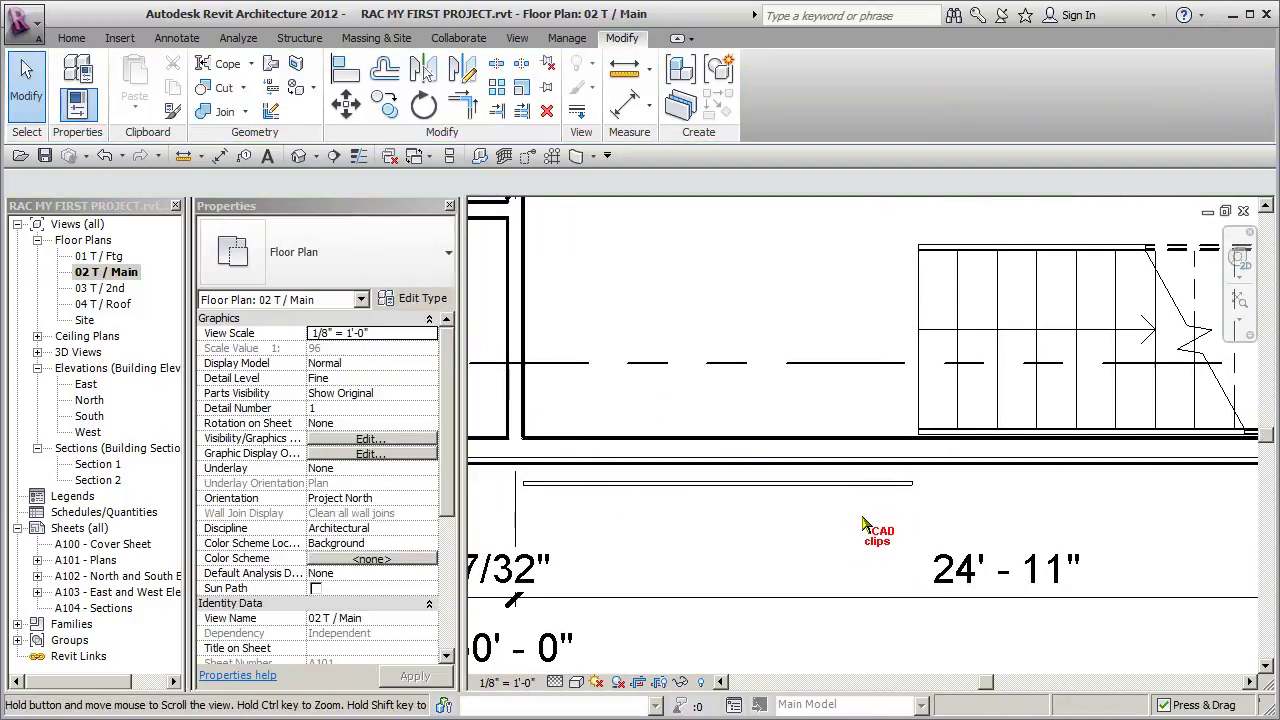
{"action": "middle_click_drag", "start_coordinate": [815, 521], "coordinate": [826, 526]}
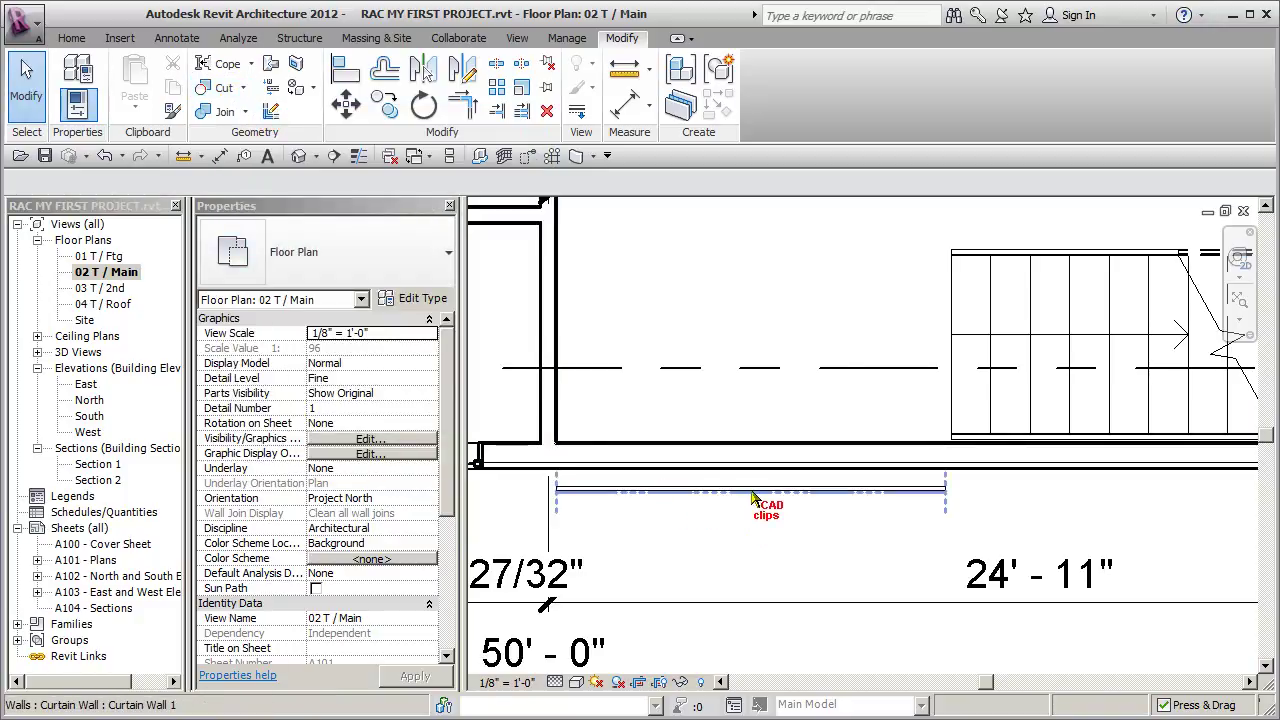
{"action": "left_click", "coordinate": [222, 88]}
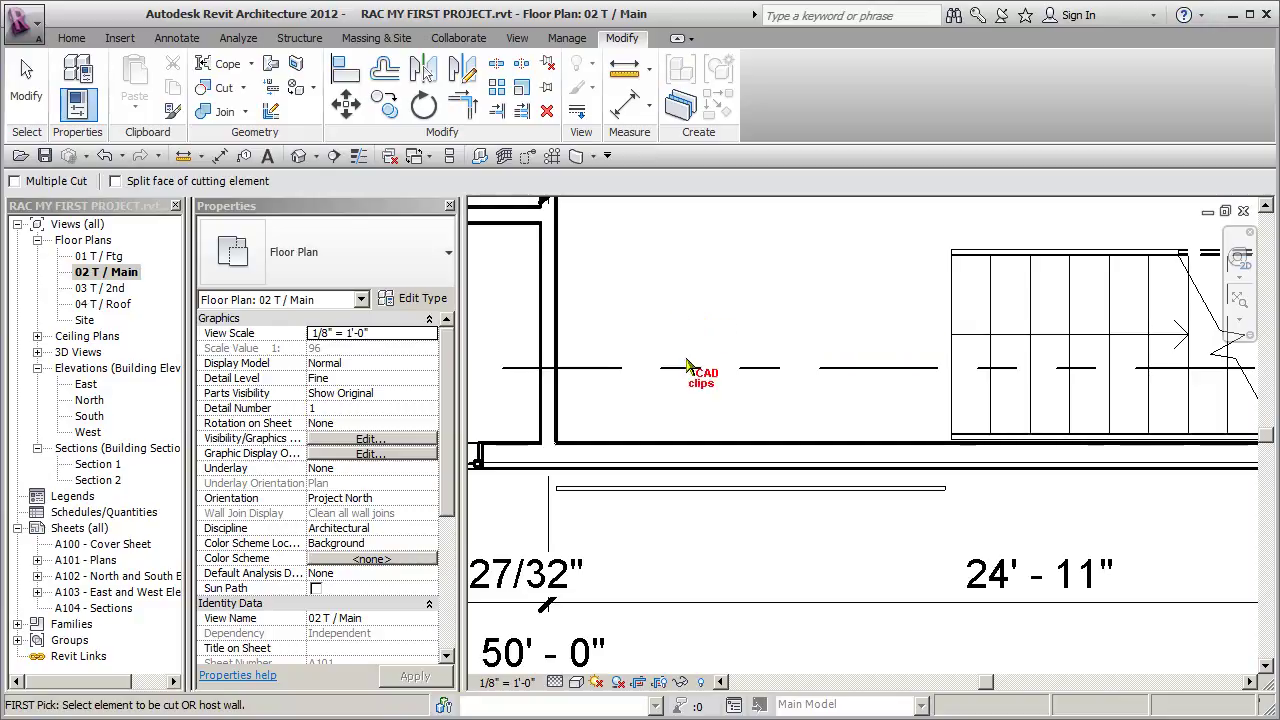
{"action": "left_click", "coordinate": [666, 487]}
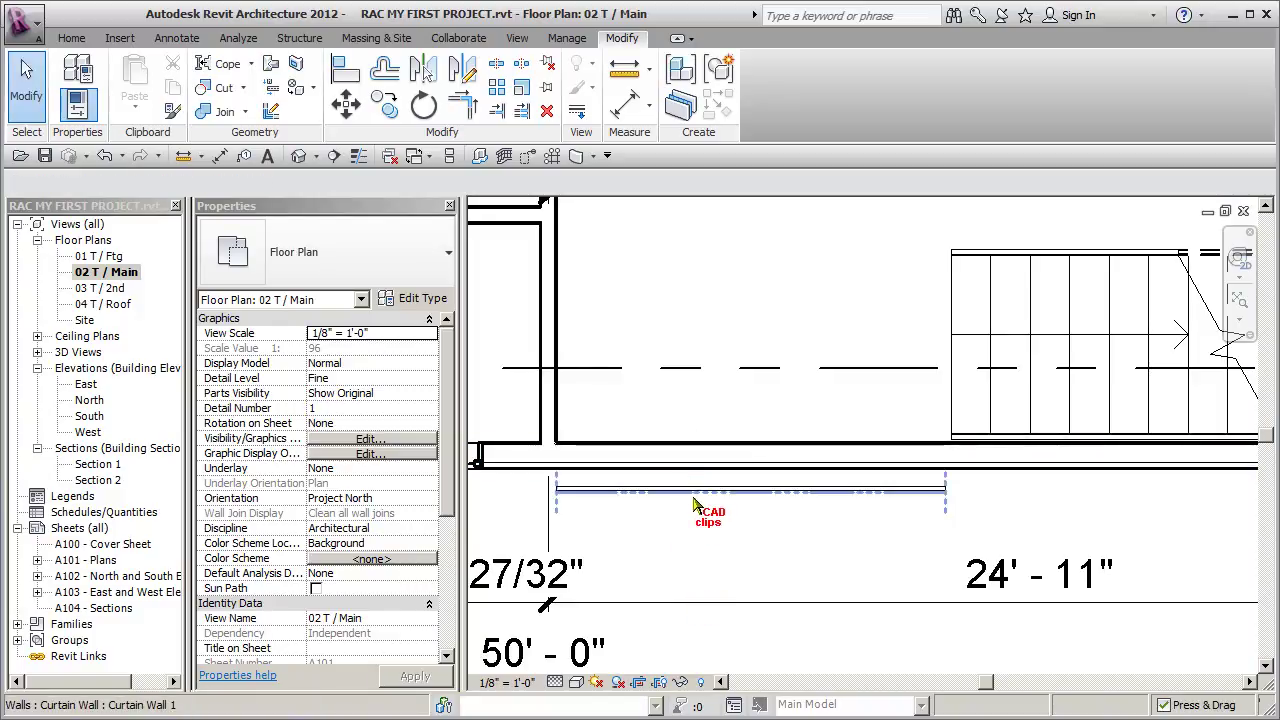
Step: Move the curtain wall up in small increments until it sits within the thickness of the exterior wall
{"action": "left_click", "coordinate": [695, 490]}
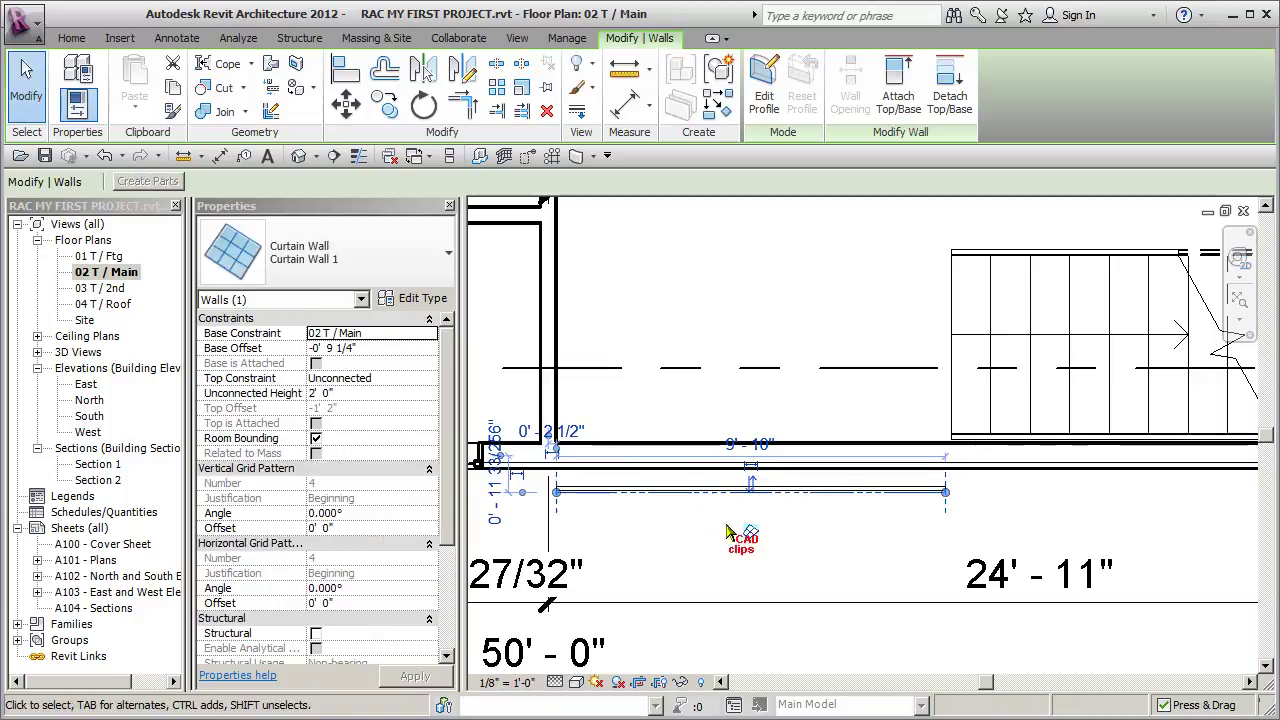
{"action": "key", "text": "Up"}
{"action": "key", "text": "Up"}
{"action": "key", "text": "Up"}
{"action": "key", "text": "Up"}
{"action": "key", "text": "Up"}
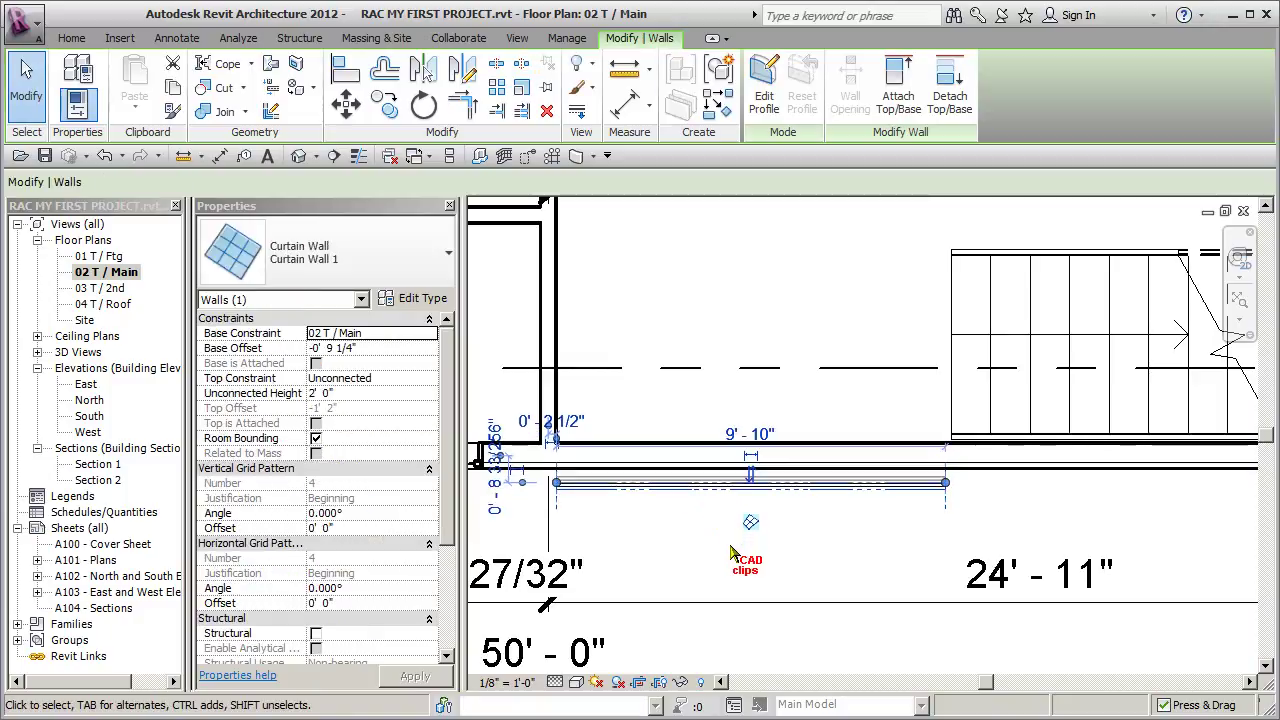
{"action": "key", "text": "Up"}
{"action": "key", "text": "Up"}
{"action": "key", "text": "Up"}
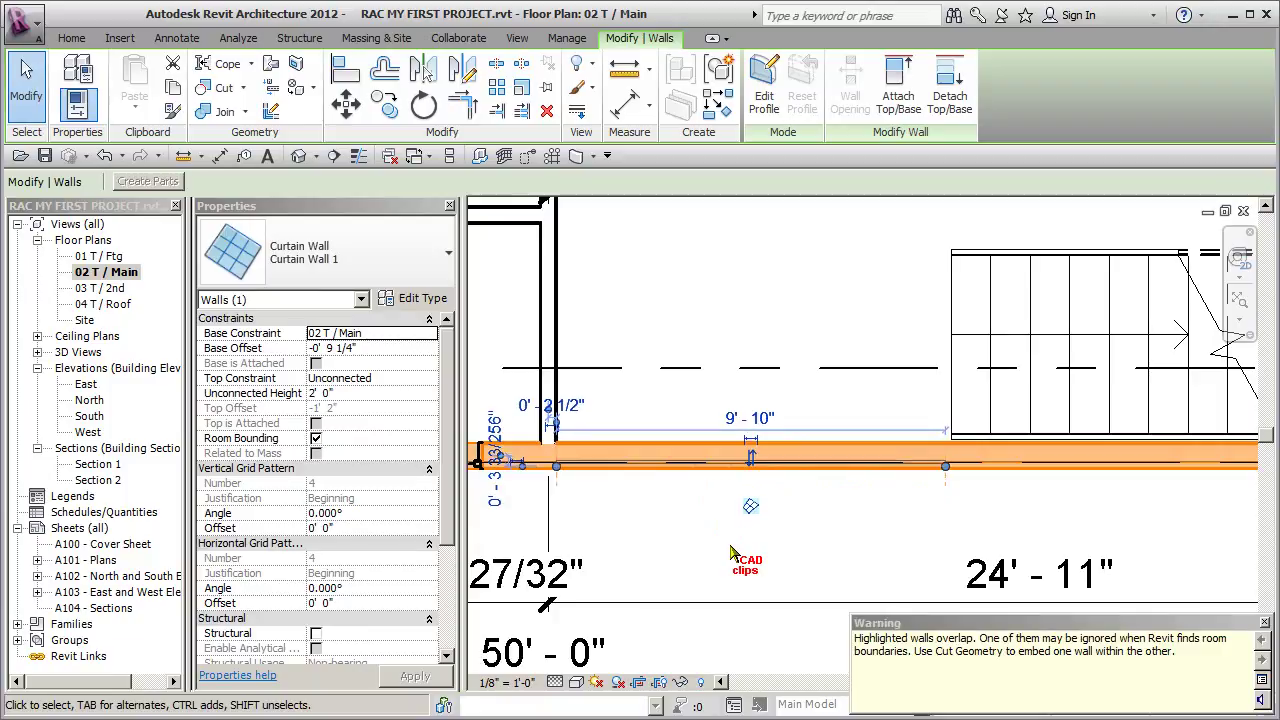
{"action": "key", "text": "Up"}
{"action": "key", "text": "Up"}
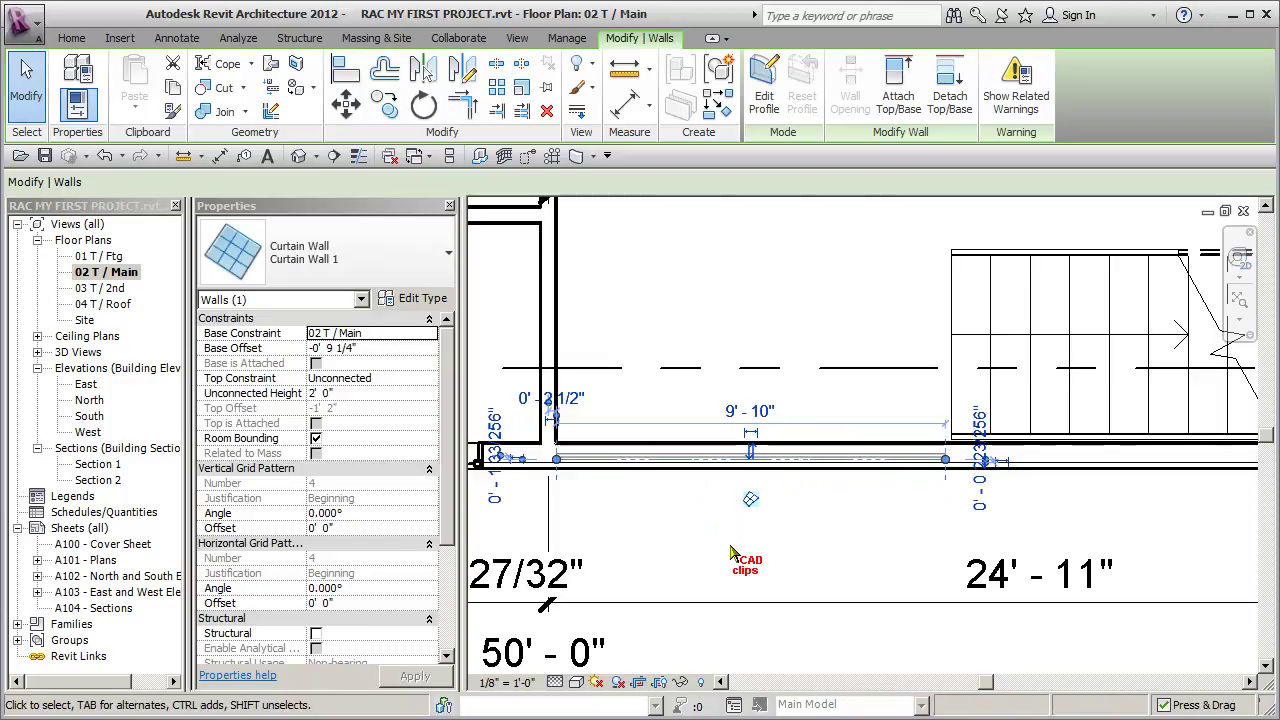
{"action": "left_click", "coordinate": [663, 545]}
Step: Set the floor plan's visual style to Wireframe
{"action": "scroll", "coordinate": [683, 523], "scroll_direction": "up", "scroll_amount": 3}
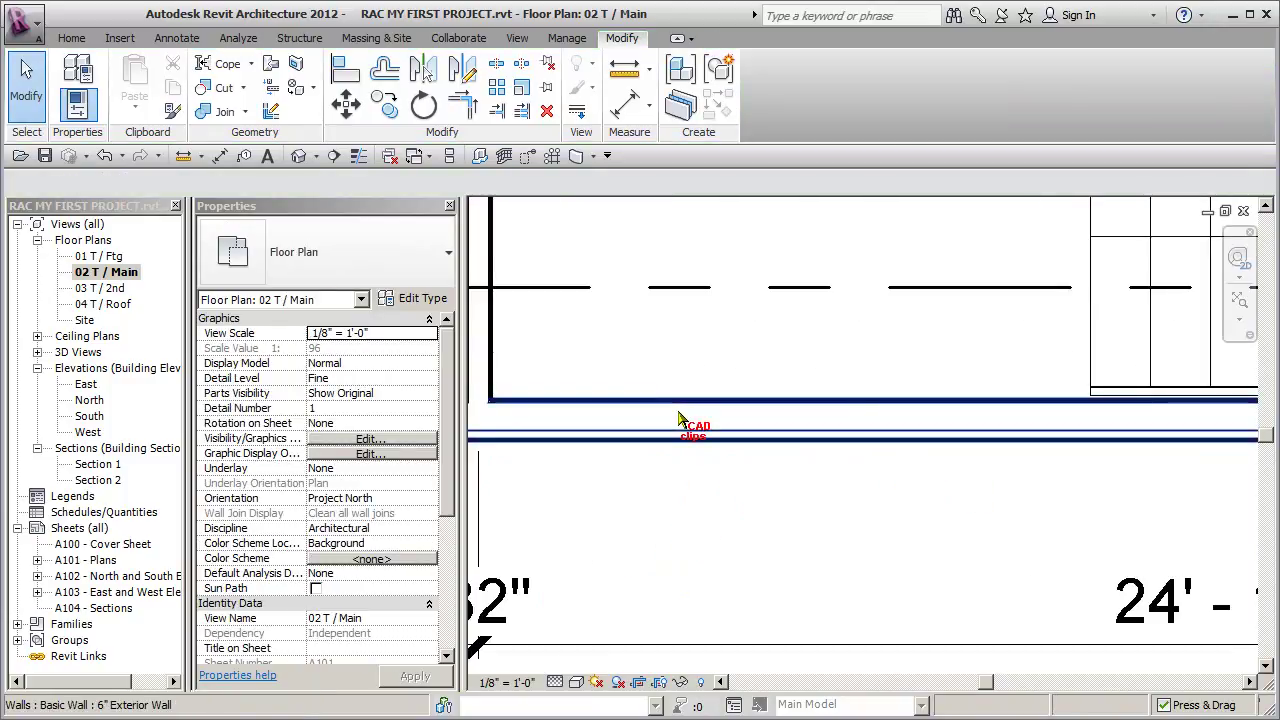
{"action": "left_click", "coordinate": [576, 684]}
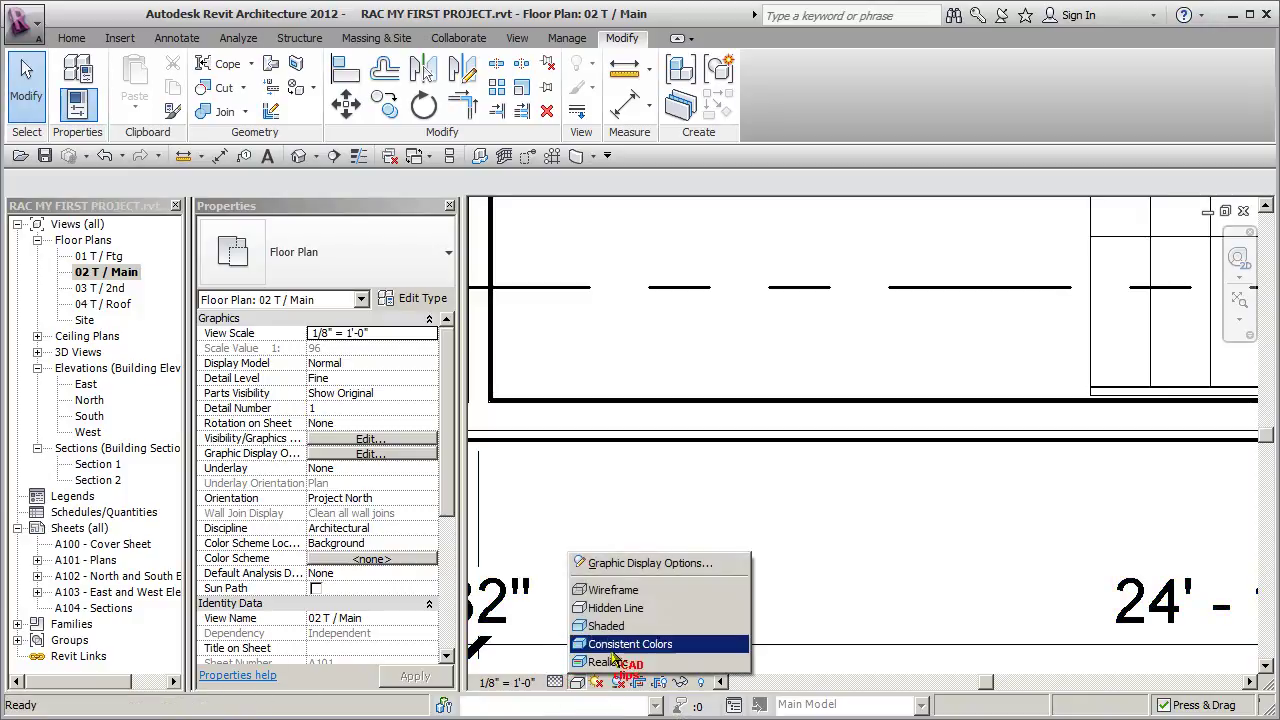
{"action": "left_click", "coordinate": [627, 589]}
{"action": "scroll", "coordinate": [673, 535], "scroll_direction": "down", "scroll_amount": 5}
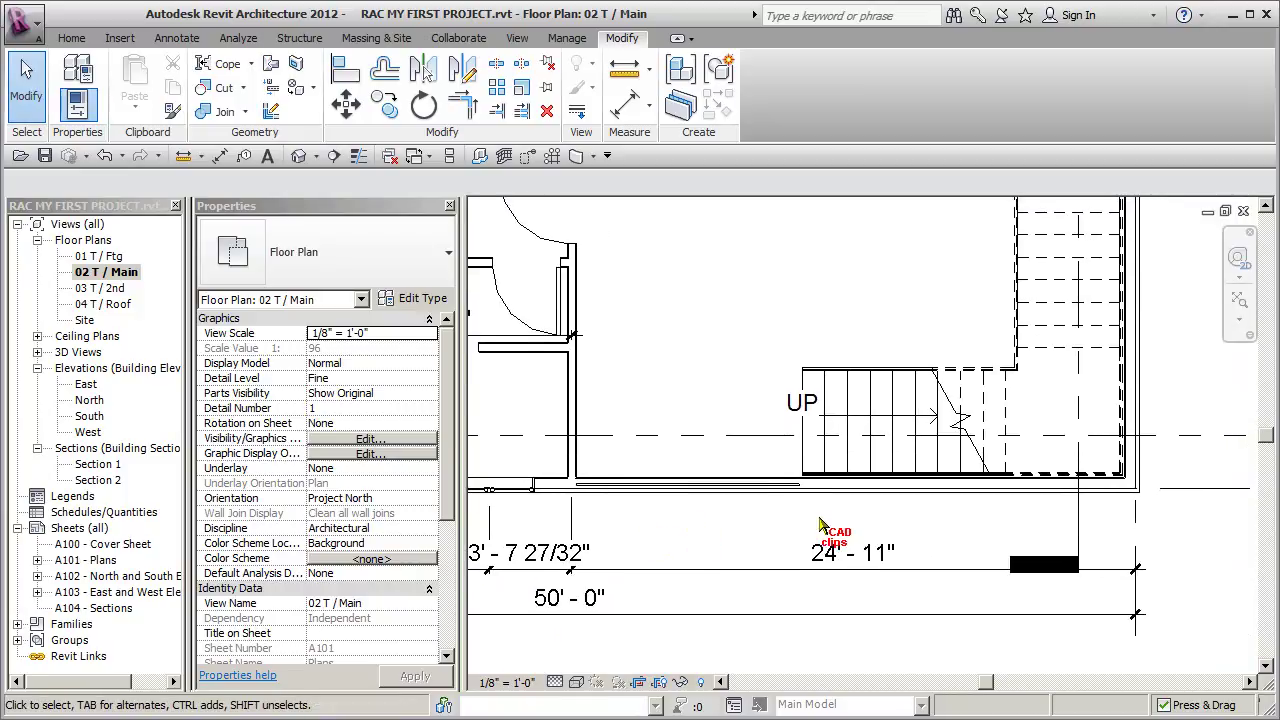
Step: Cut the 6" exterior wall with the embedded curtain wall, and set the plan's visual style to Hidden Line
{"action": "scroll", "coordinate": [697, 524], "scroll_direction": "up", "scroll_amount": 3}
{"action": "middle_click_drag", "start_coordinate": [613, 524], "coordinate": [679, 519]}
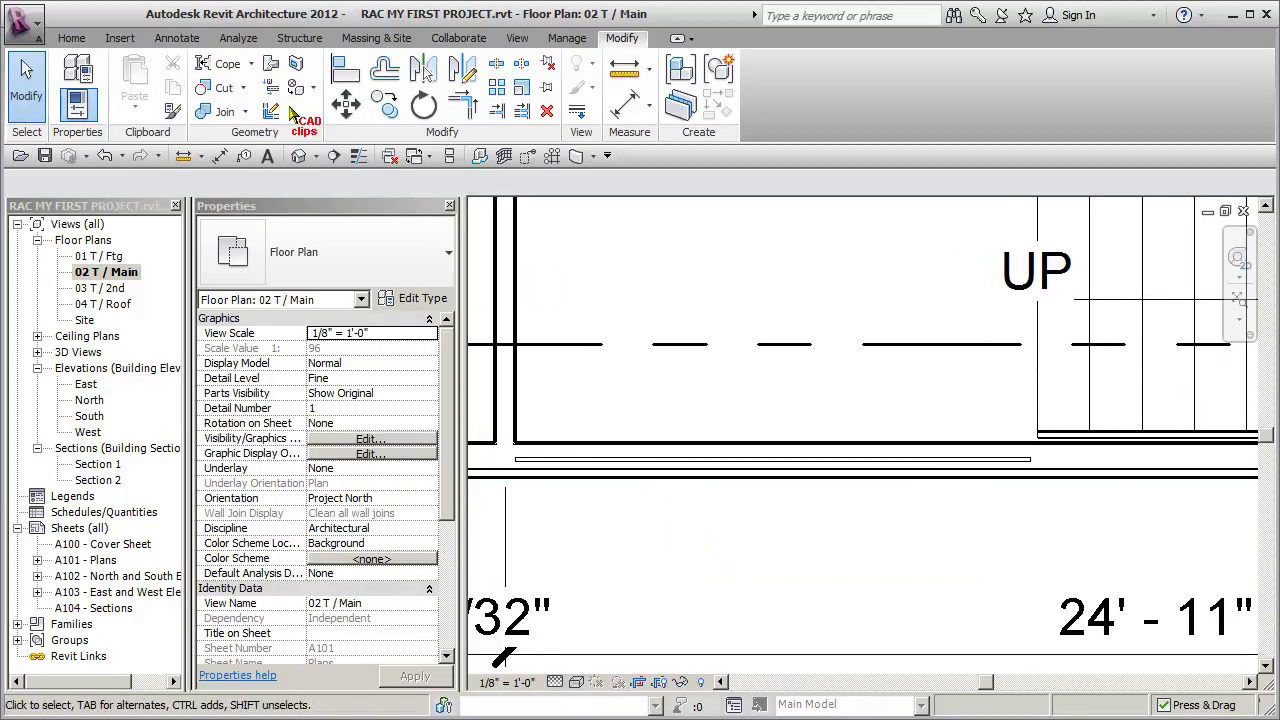
{"action": "left_click", "coordinate": [213, 92]}
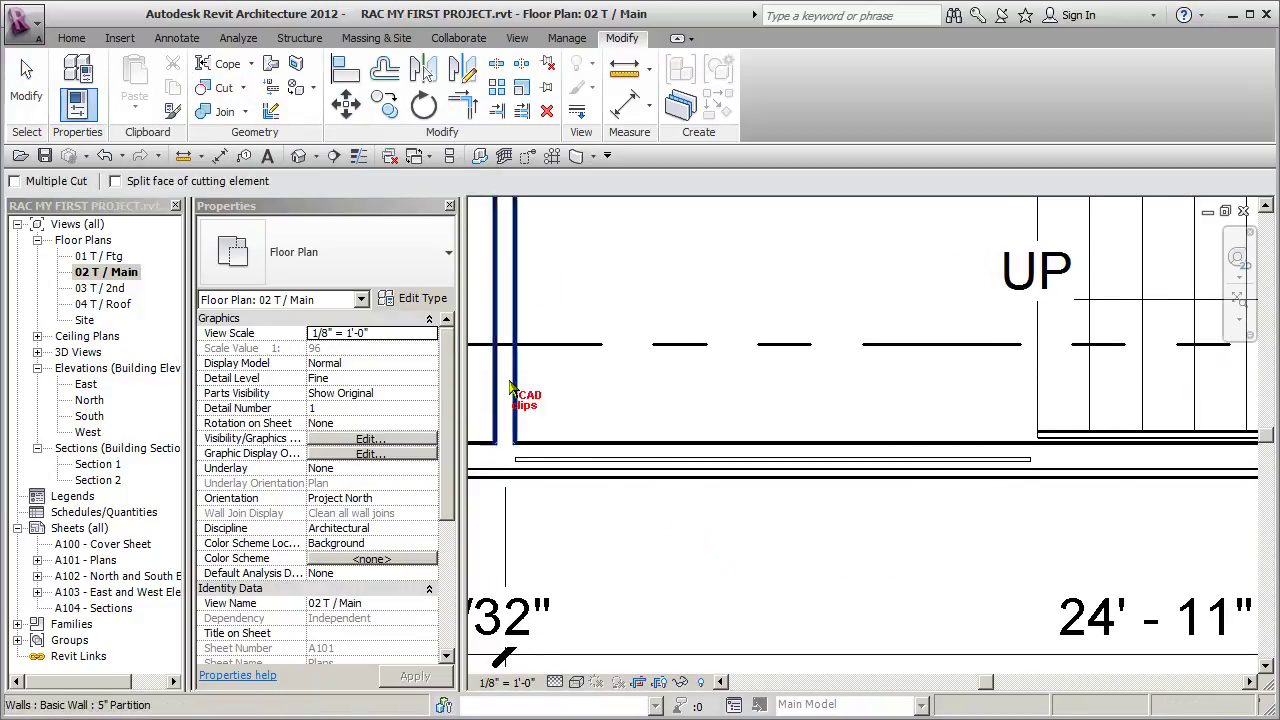
{"action": "left_click", "coordinate": [560, 442]}
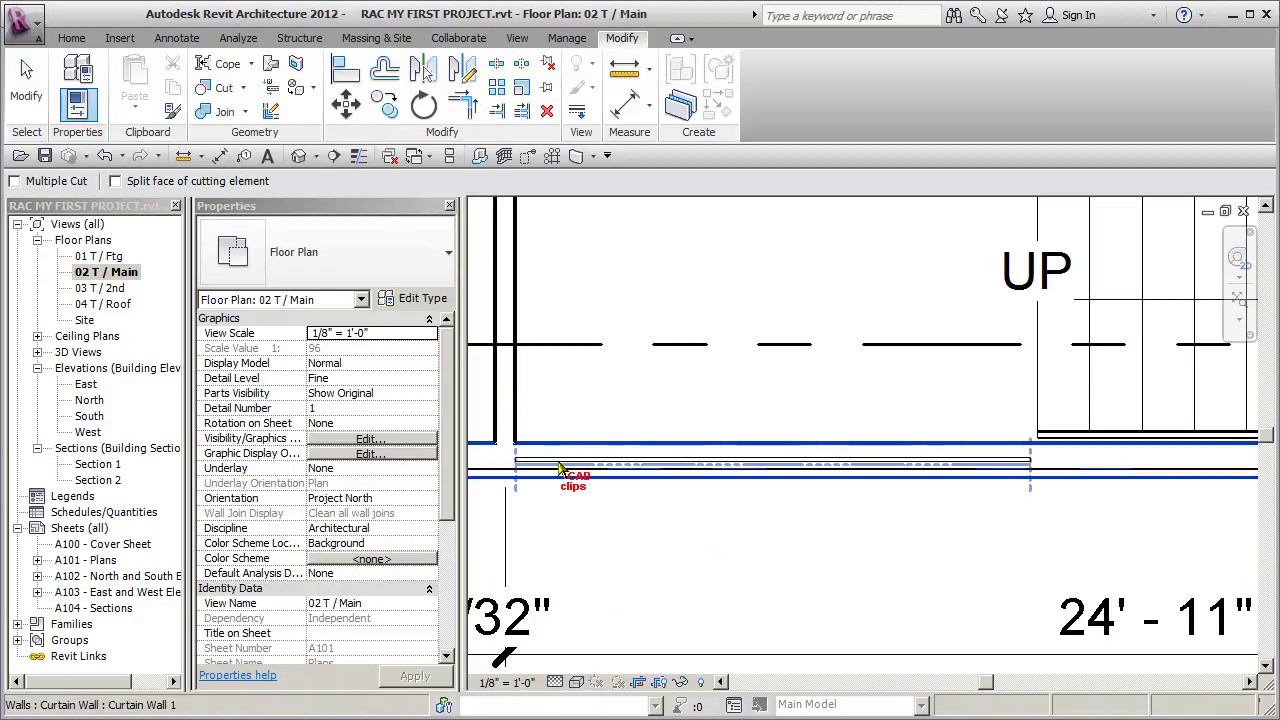
{"action": "left_click", "coordinate": [560, 470]}
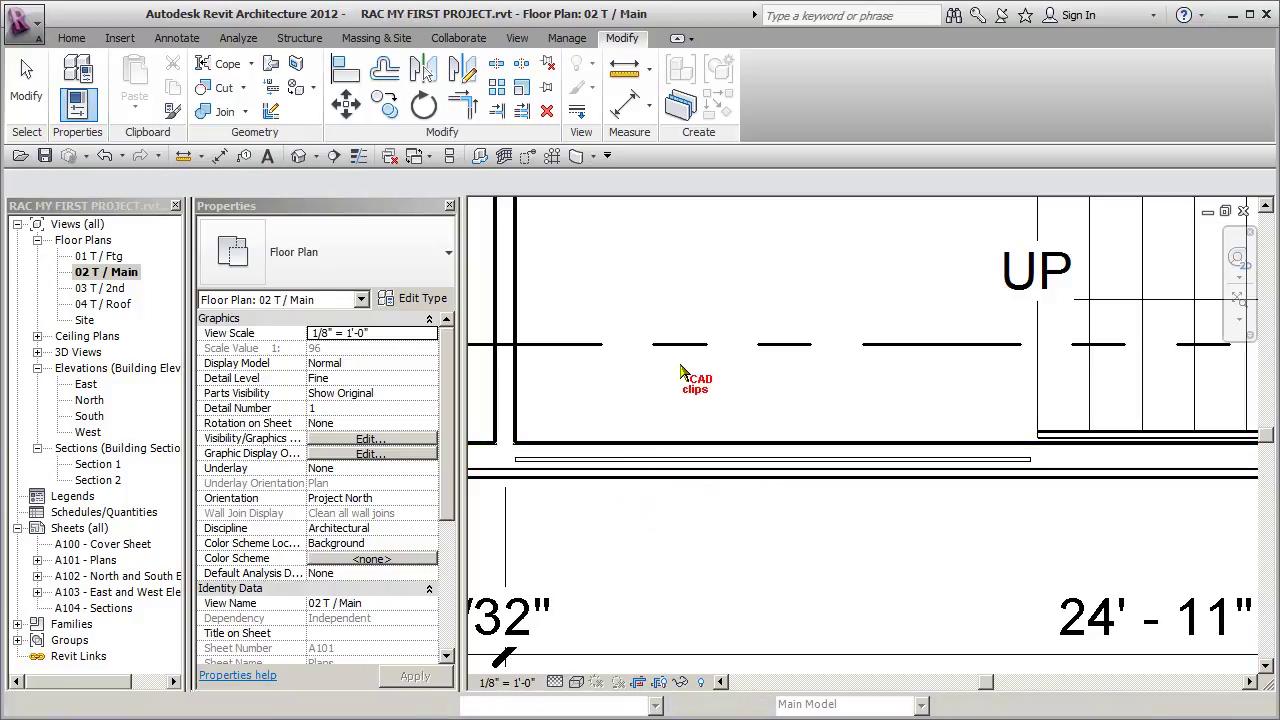
{"action": "key", "text": "Escape"}
{"action": "left_click", "coordinate": [576, 681]}
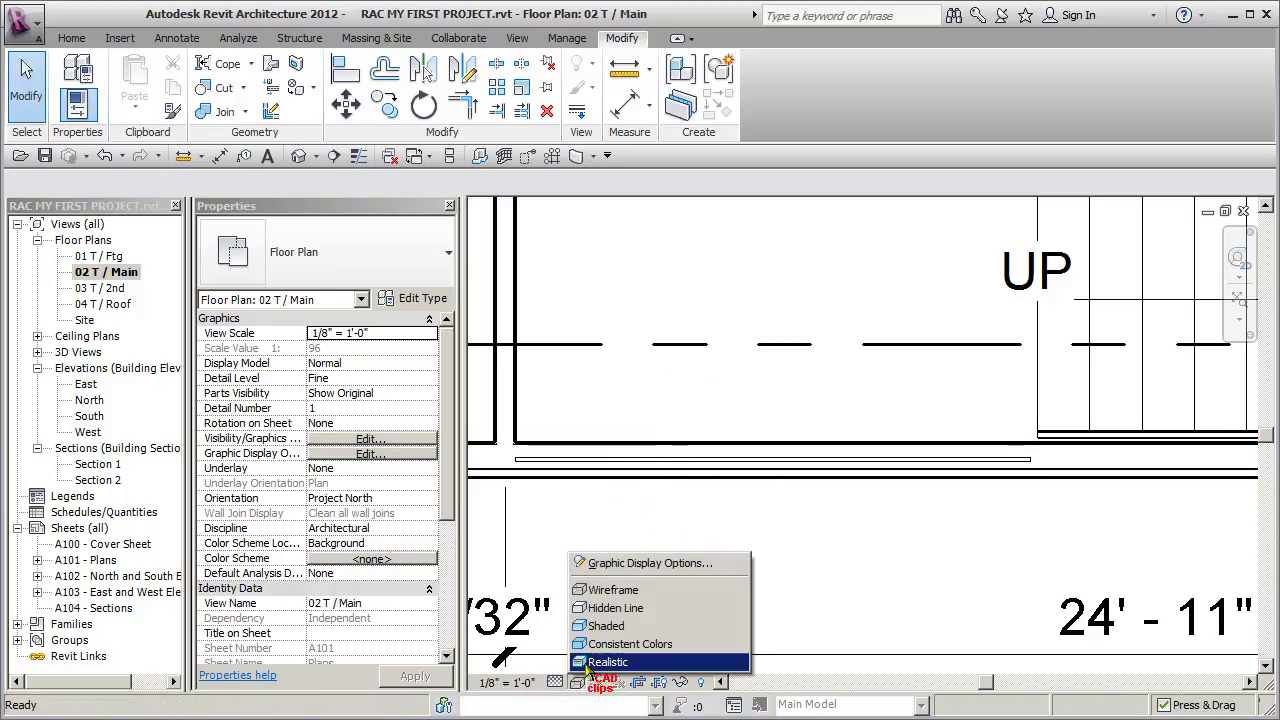
{"action": "left_click", "coordinate": [608, 609]}
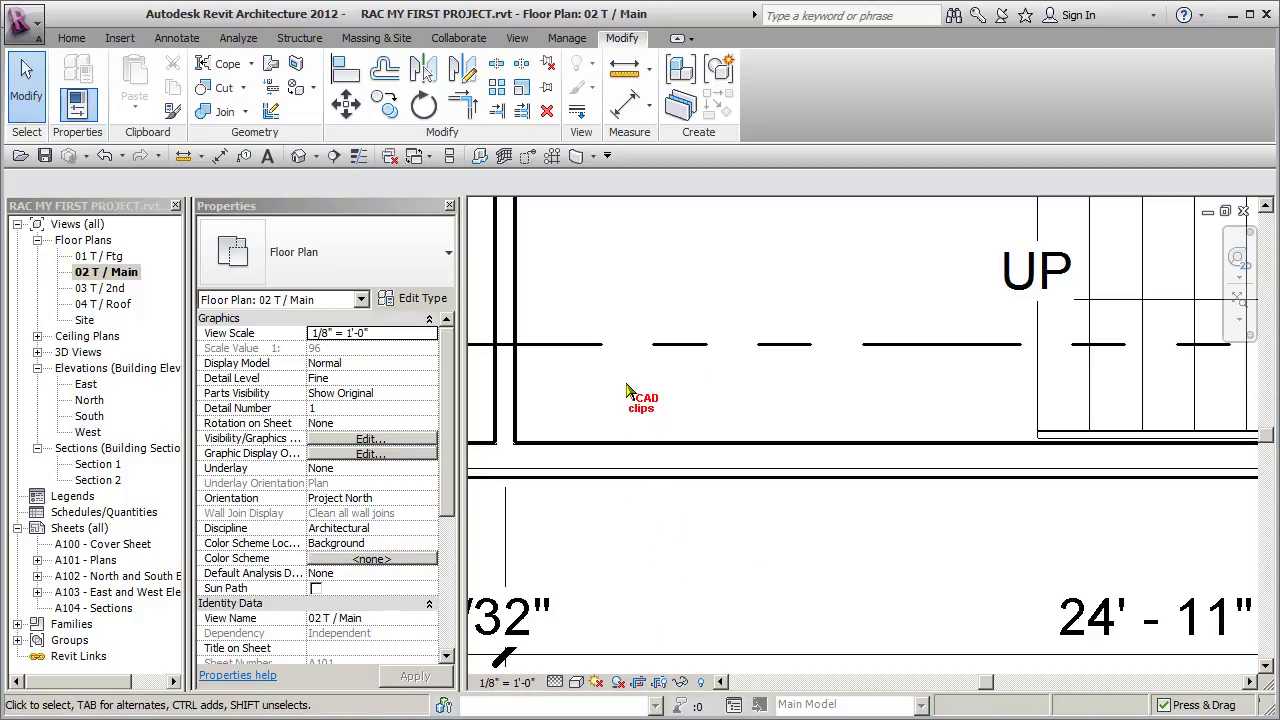
Step: Open the default 3D view and examine the opening the curtain wall makes in the exterior wall
{"action": "left_click", "coordinate": [298, 156]}
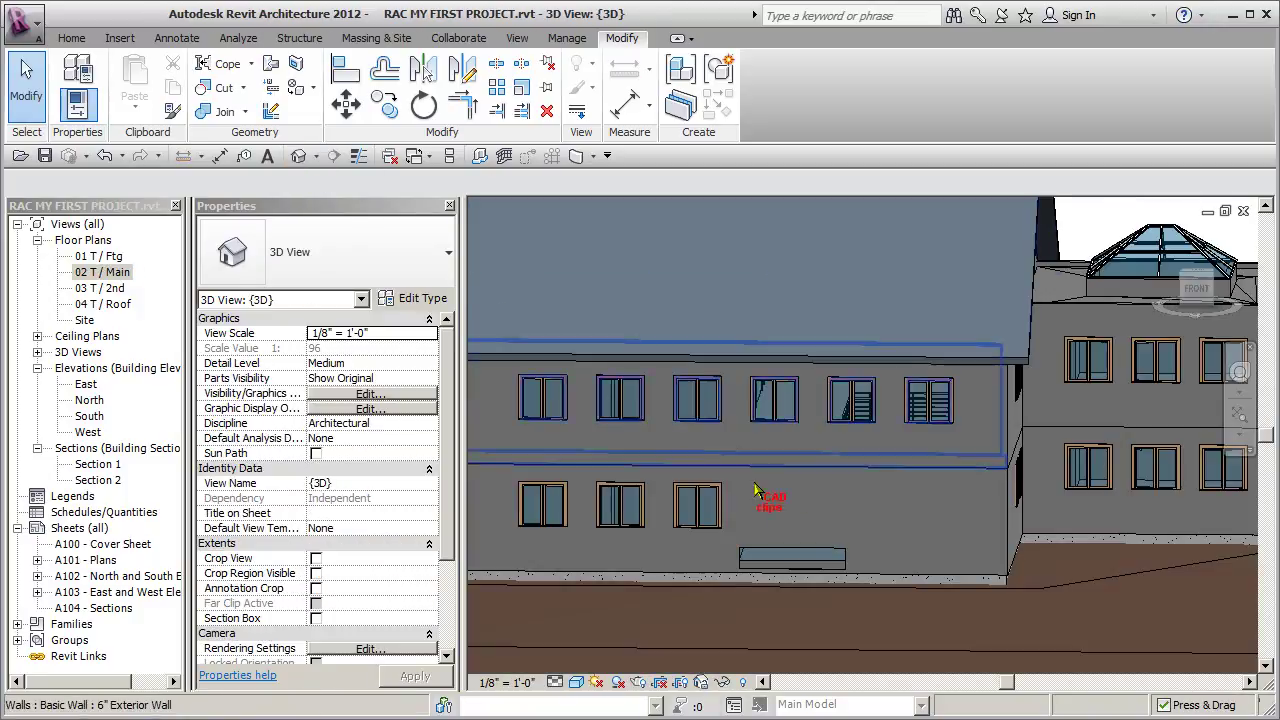
{"action": "scroll", "coordinate": [850, 595], "scroll_direction": "up", "scroll_amount": 5}
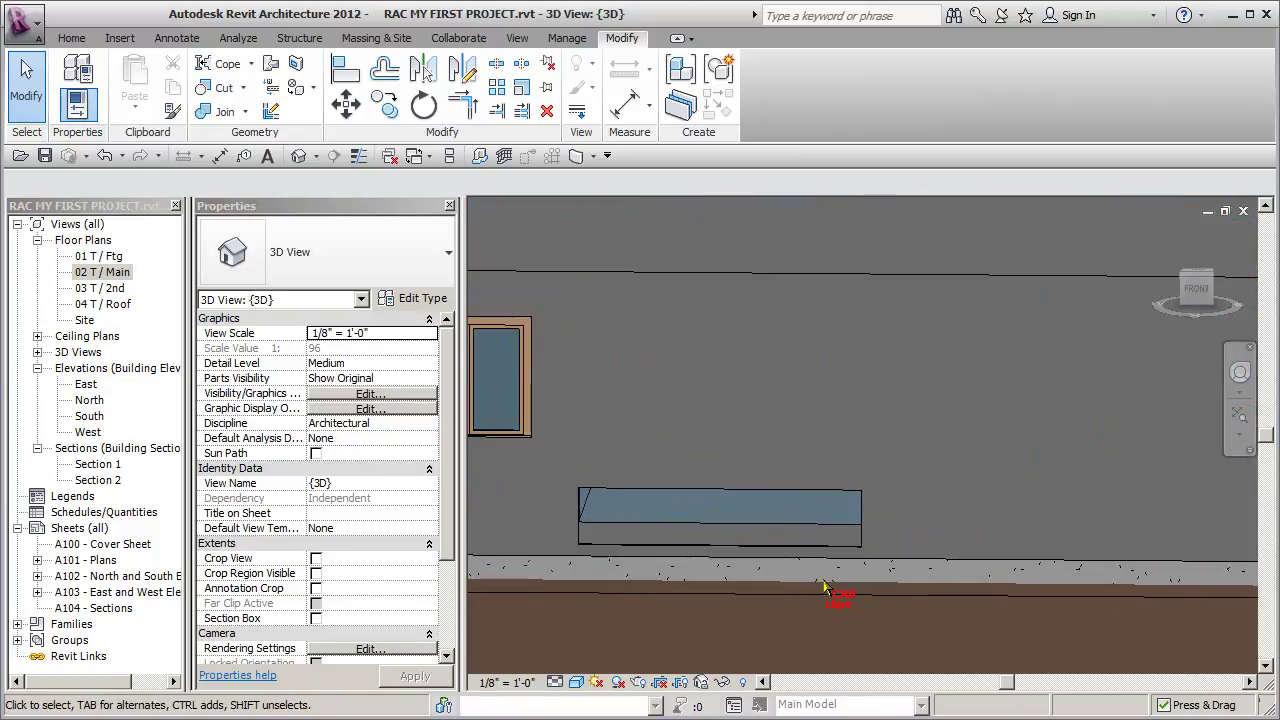
{"action": "left_click", "coordinate": [797, 518]}
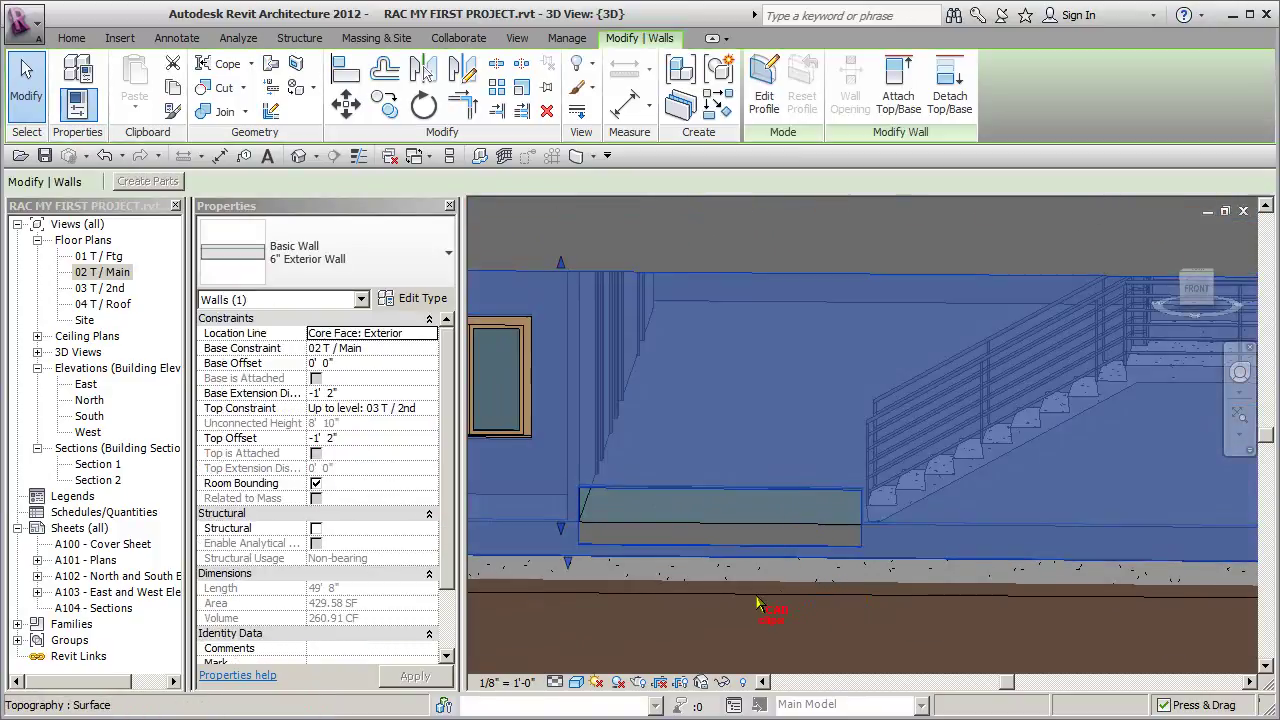
{"action": "key", "text": "Escape"}
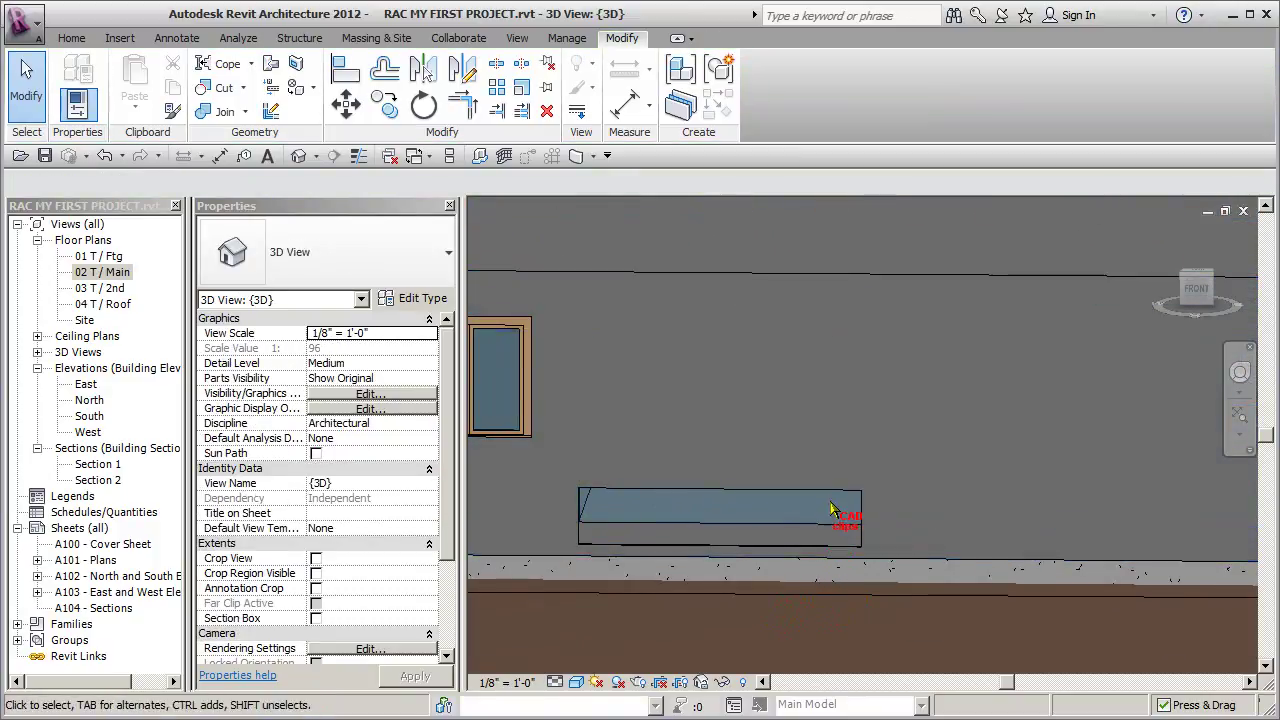
Step: Stretch the curtain wall to an unconnected height of about 6' 7", with its base raised about 9" above the main level
{"action": "left_click", "coordinate": [831, 500]}
{"action": "middle_click_drag", "start_coordinate": [829, 491], "coordinate": [741, 566], "text": "shift"}
{"action": "scroll", "coordinate": [741, 566], "scroll_direction": "up", "scroll_amount": 2}
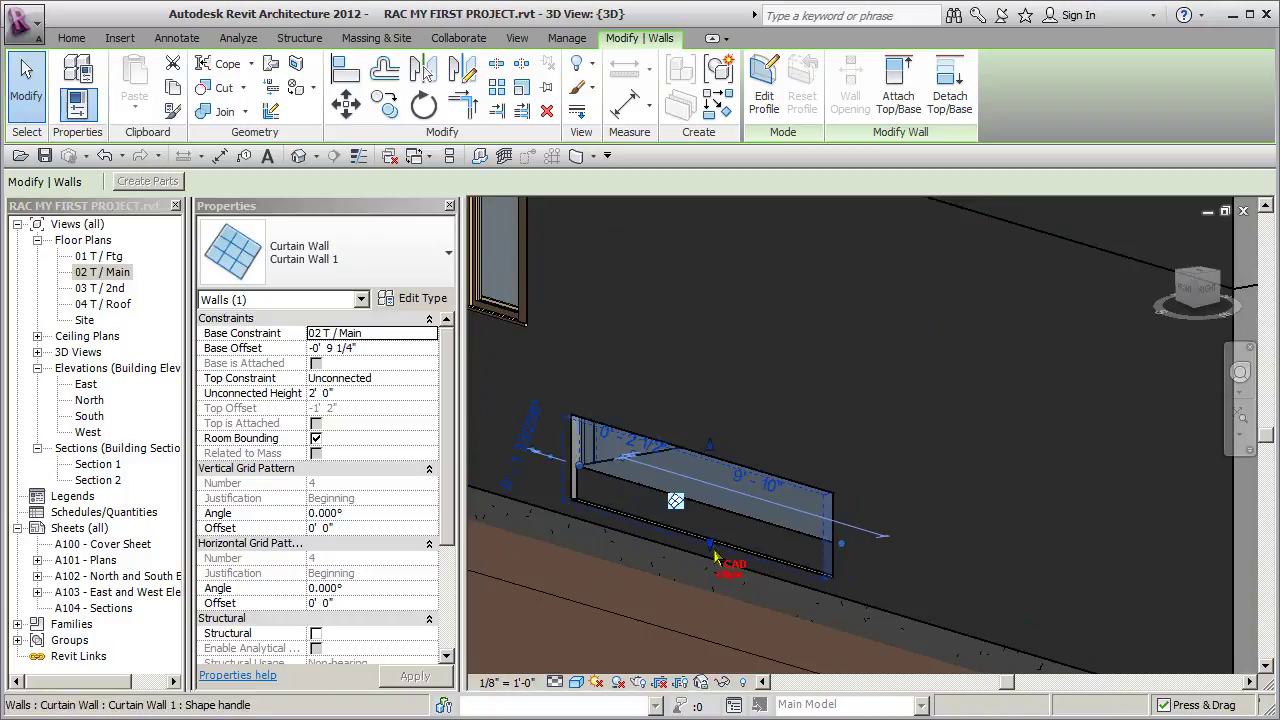
{"action": "left_click_drag", "start_coordinate": [713, 455], "coordinate": [751, 264]}
{"action": "left_click_drag", "start_coordinate": [709, 546], "coordinate": [716, 478]}
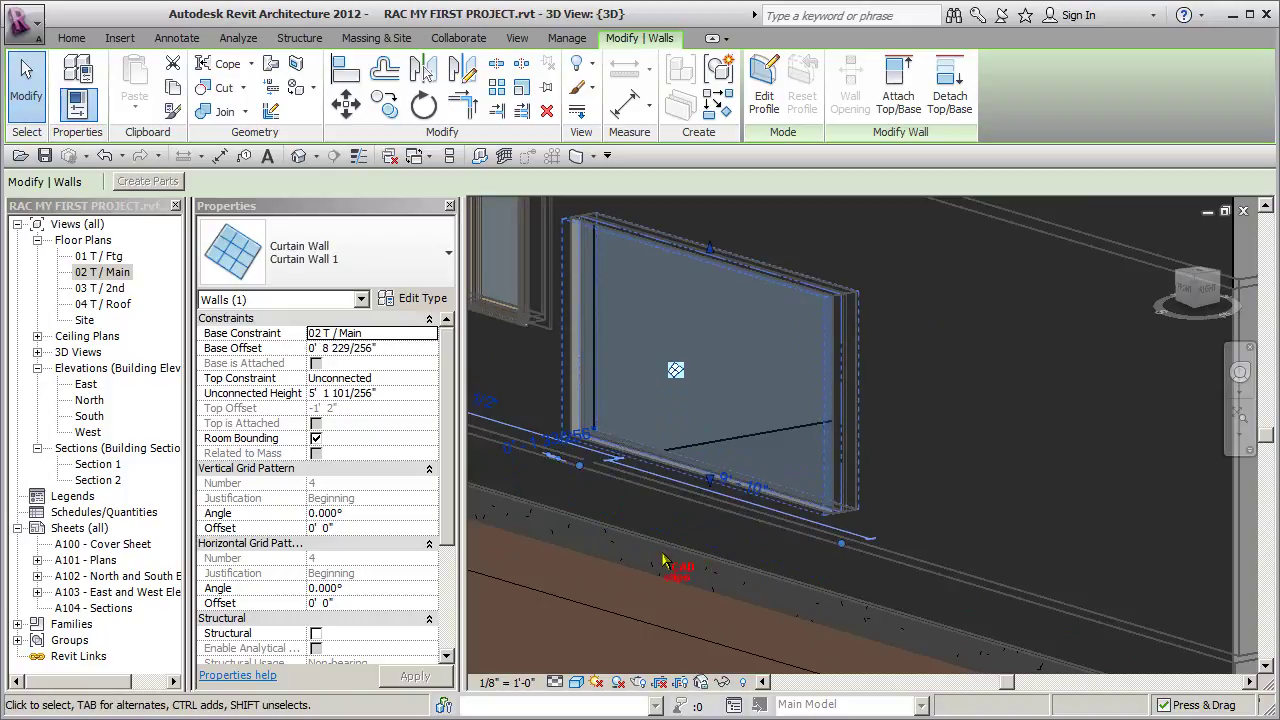
{"action": "scroll", "coordinate": [690, 505], "scroll_direction": "down", "scroll_amount": 2}
{"action": "left_click_drag", "start_coordinate": [700, 365], "coordinate": [697, 325]}
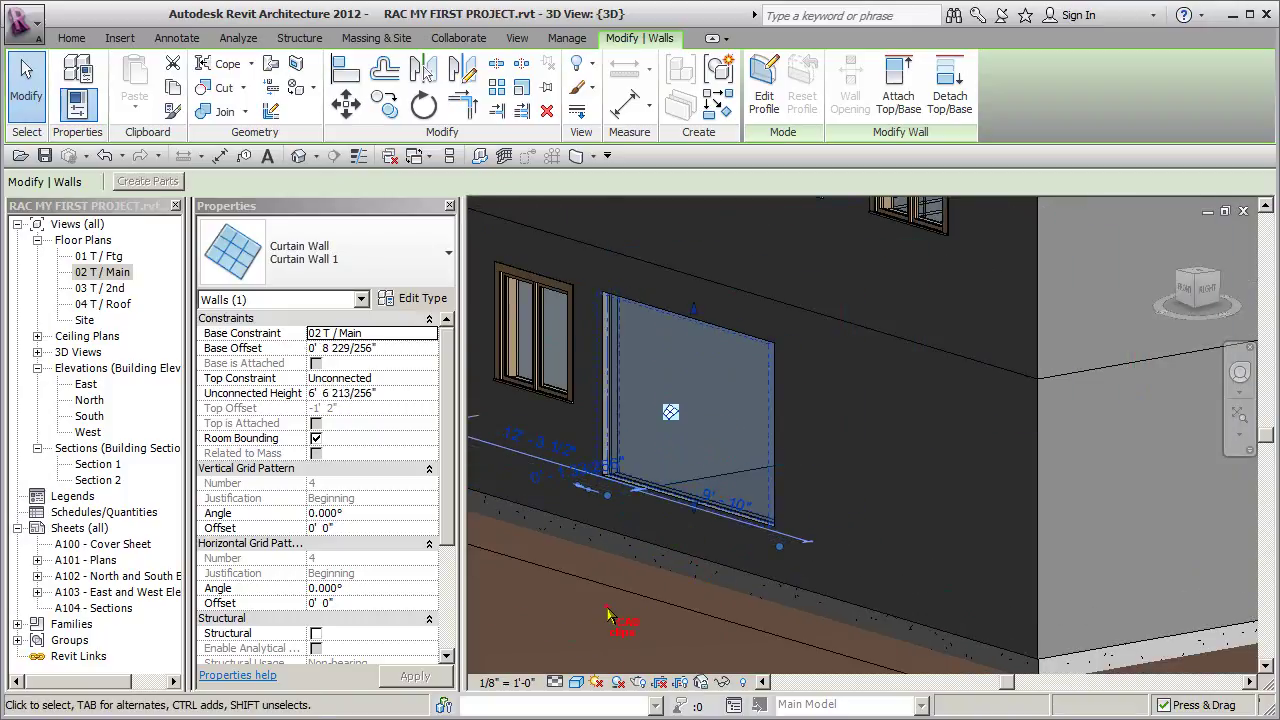
{"action": "left_click", "coordinate": [612, 608]}
Step: Select the exterior wall and examine its curtain wall opening beside the stair from another 3D angle
{"action": "left_click", "coordinate": [680, 493]}
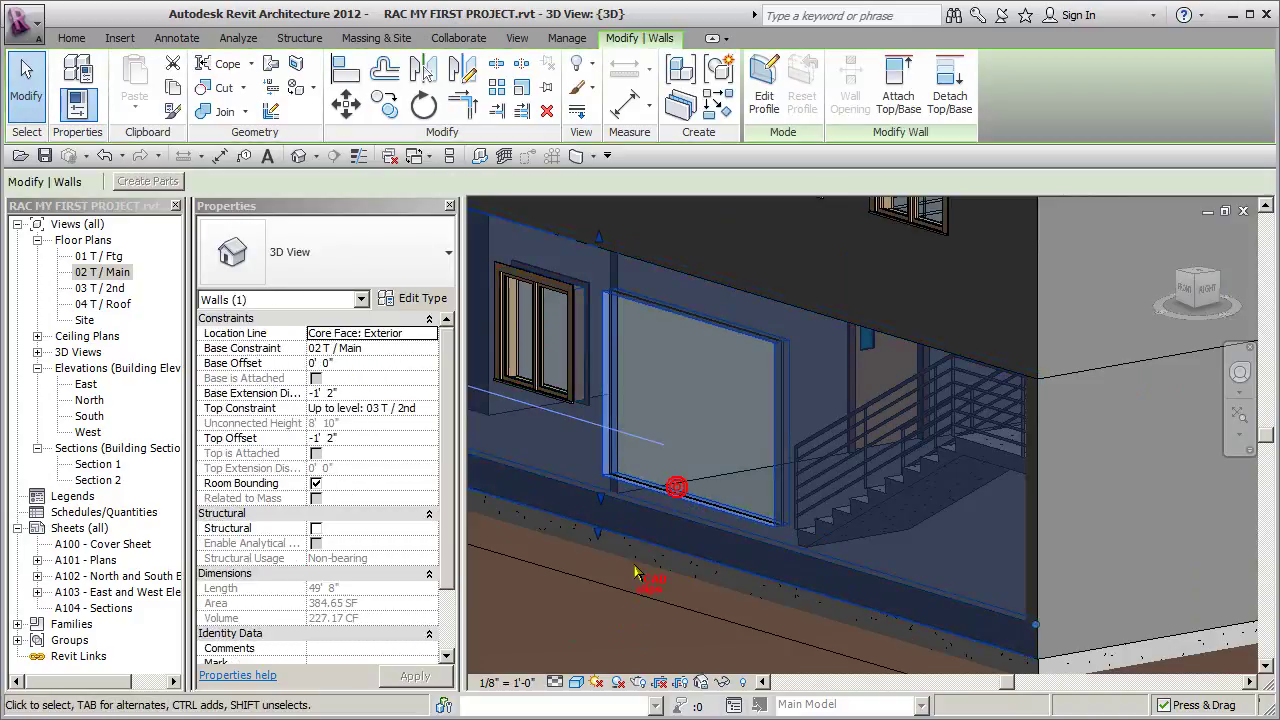
{"action": "middle_click_drag", "start_coordinate": [620, 591], "coordinate": [805, 603], "text": "shift"}
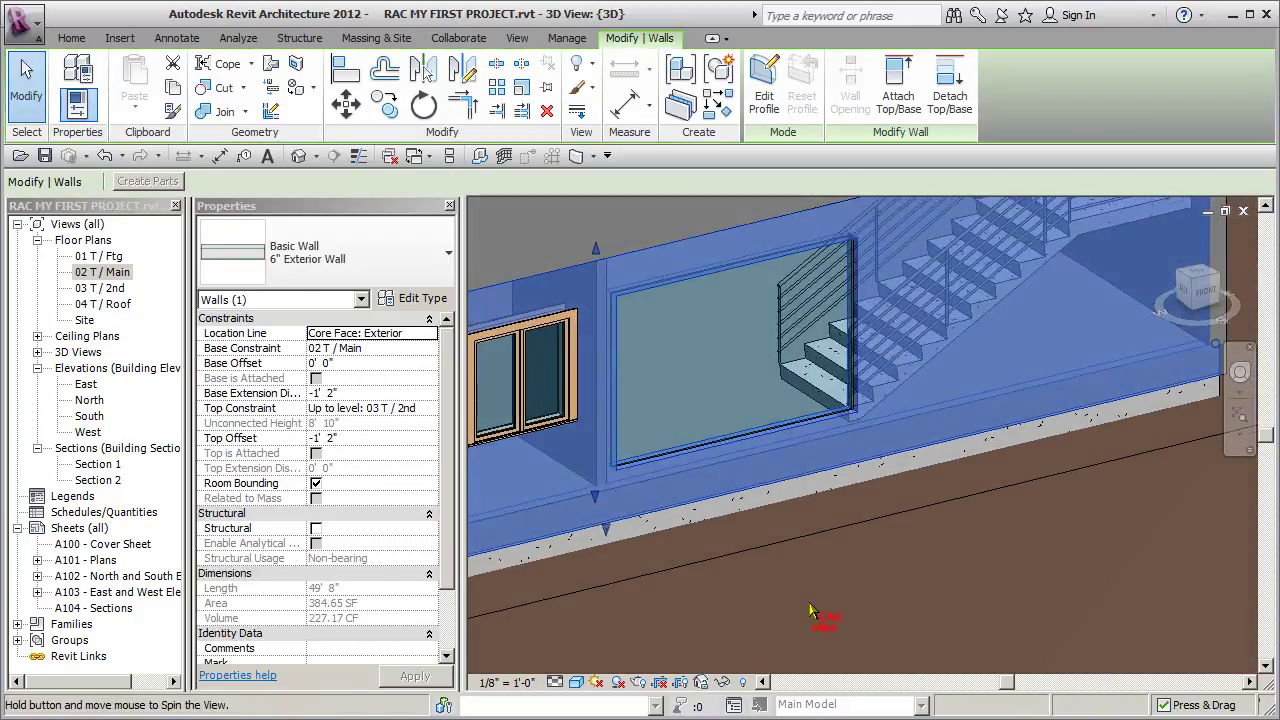
Step: Return to the 02 T / Main floor plan and examine the exterior wall's opening at the curtain wall
{"action": "double_click", "coordinate": [117, 273]}
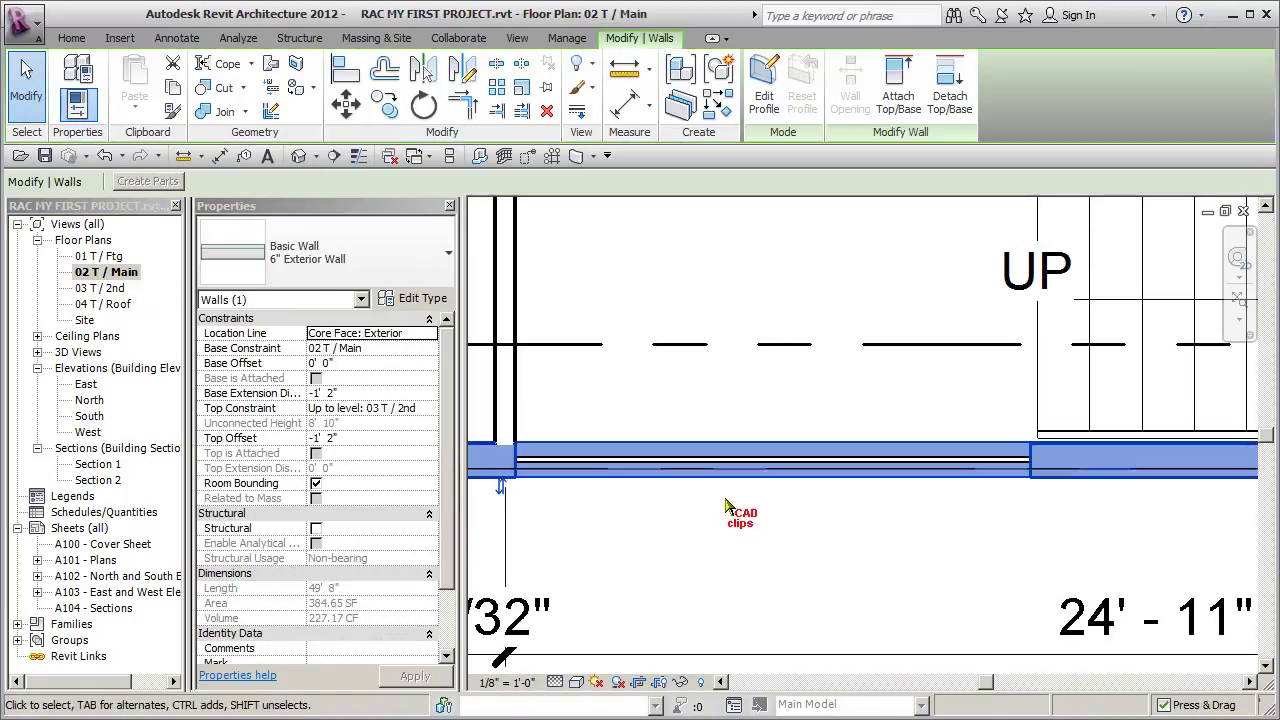
{"action": "left_click", "coordinate": [734, 518]}
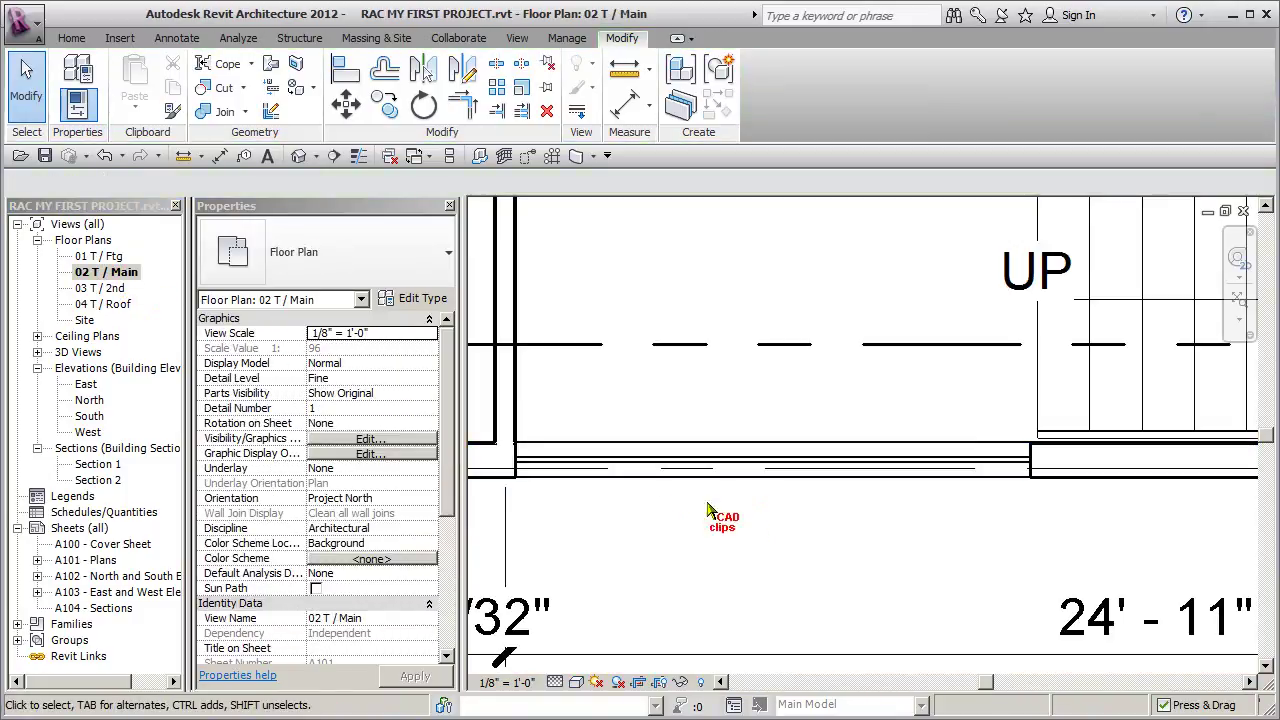
{"action": "scroll", "coordinate": [677, 484], "scroll_direction": "down", "scroll_amount": 1}
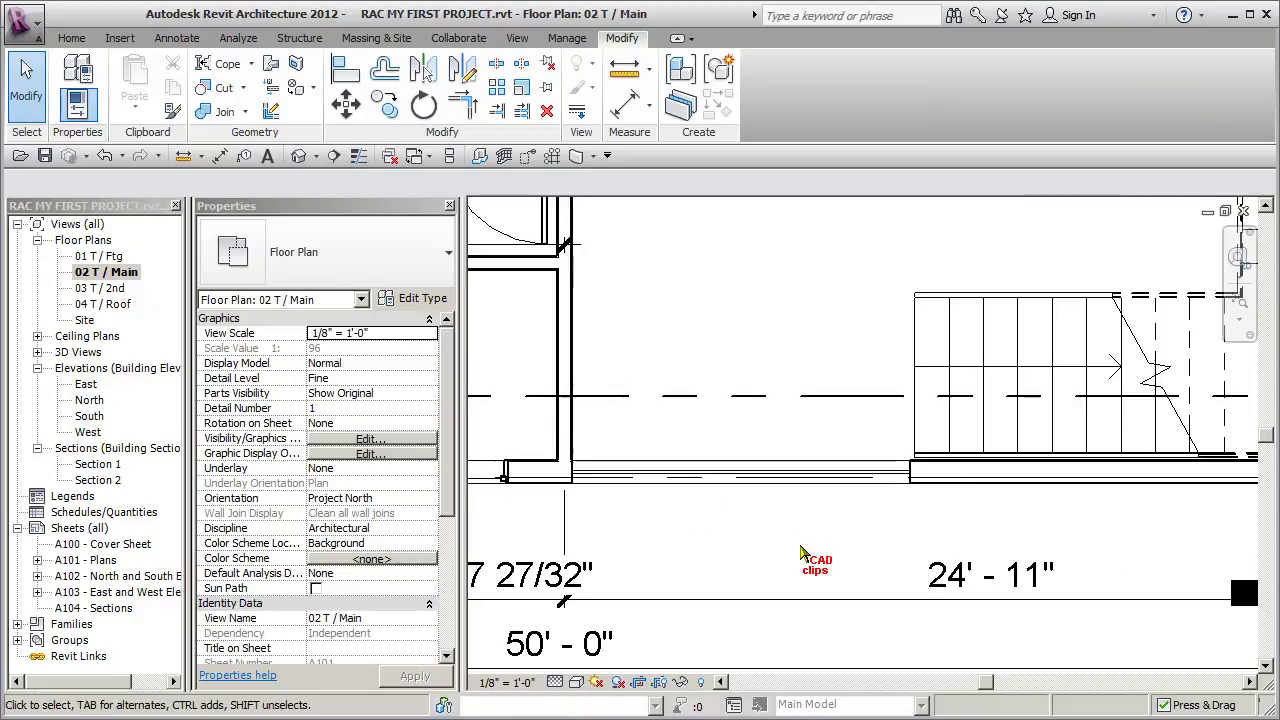
{"action": "middle_click_drag", "start_coordinate": [796, 541], "coordinate": [780, 517]}
{"action": "scroll", "coordinate": [780, 517], "scroll_direction": "down", "scroll_amount": 1}
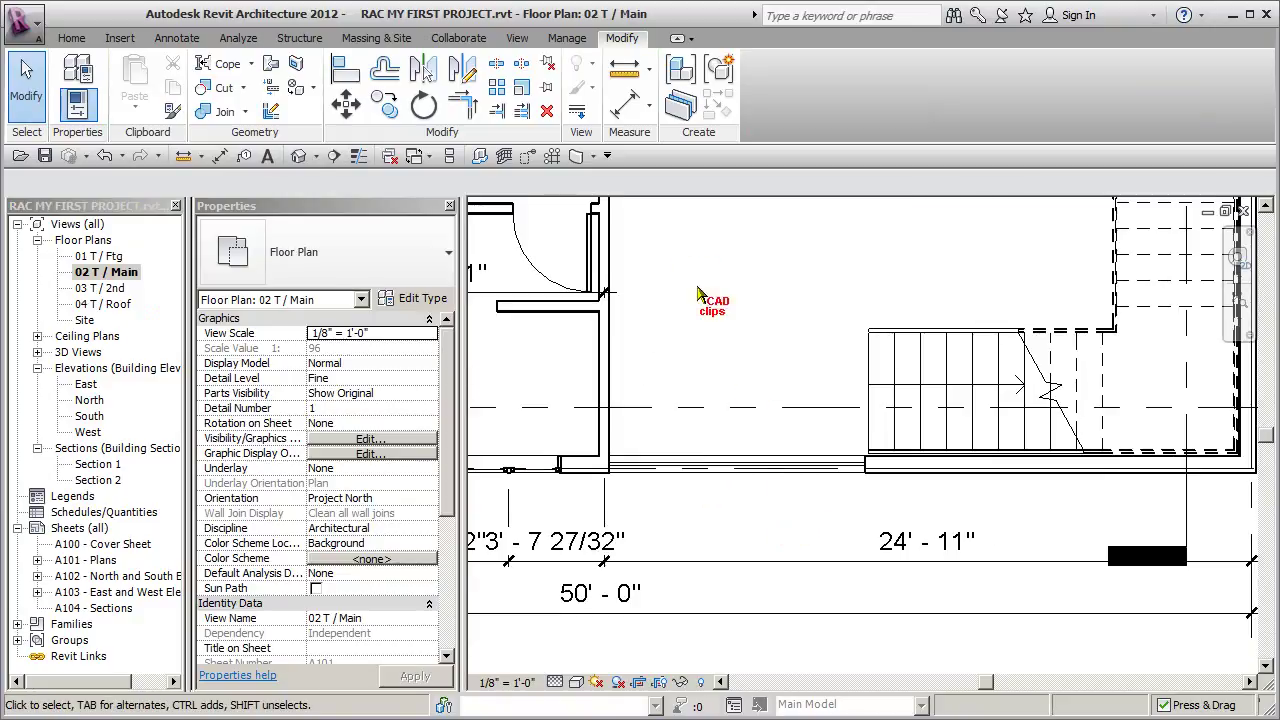
Step: Draw a short building section across the curtain wall between the interior partition and the stair, looking toward the partition
{"action": "left_click", "coordinate": [517, 40]}
{"action": "left_click", "coordinate": [395, 85]}
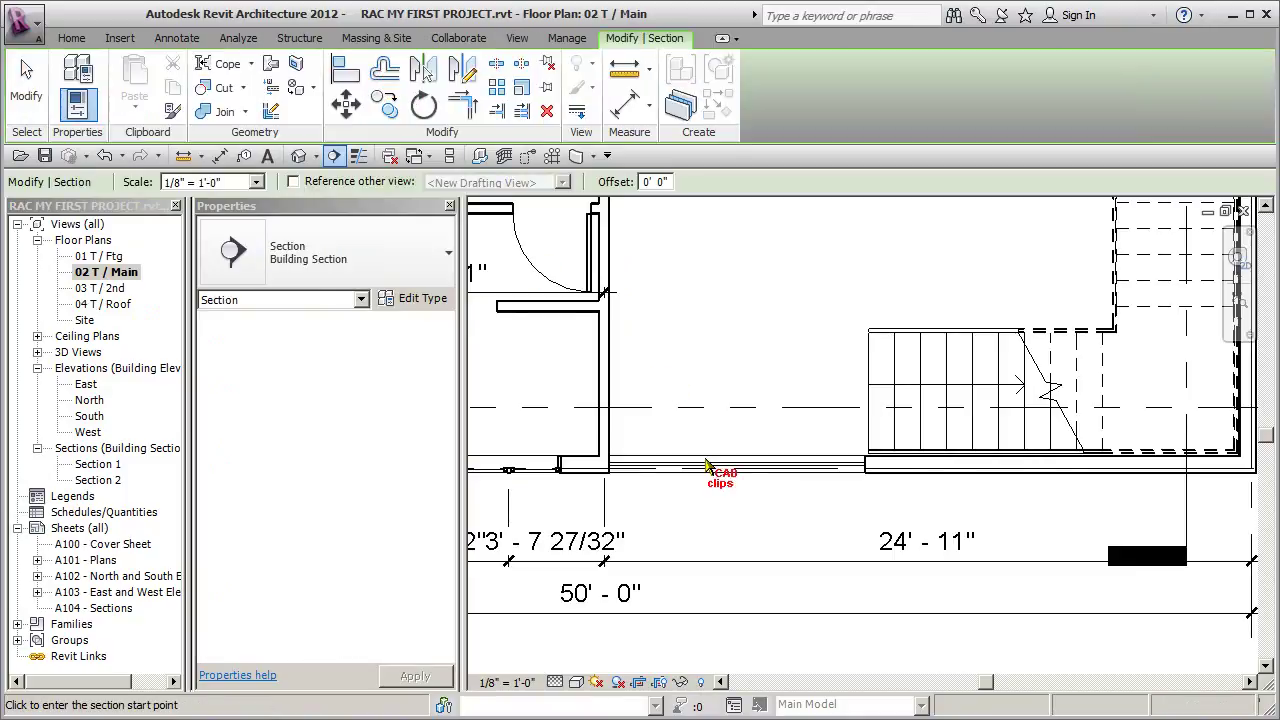
{"action": "left_click", "coordinate": [735, 525]}
{"action": "left_click", "coordinate": [735, 430]}
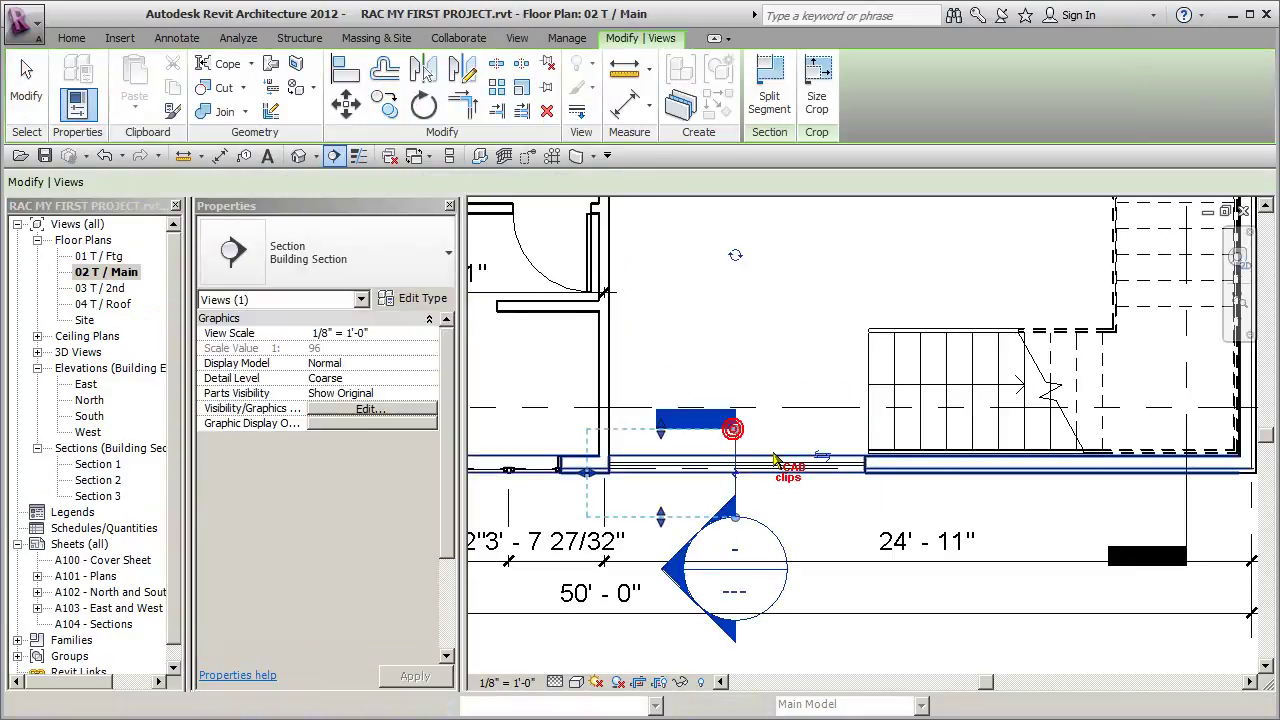
{"action": "key", "text": "Escape"}
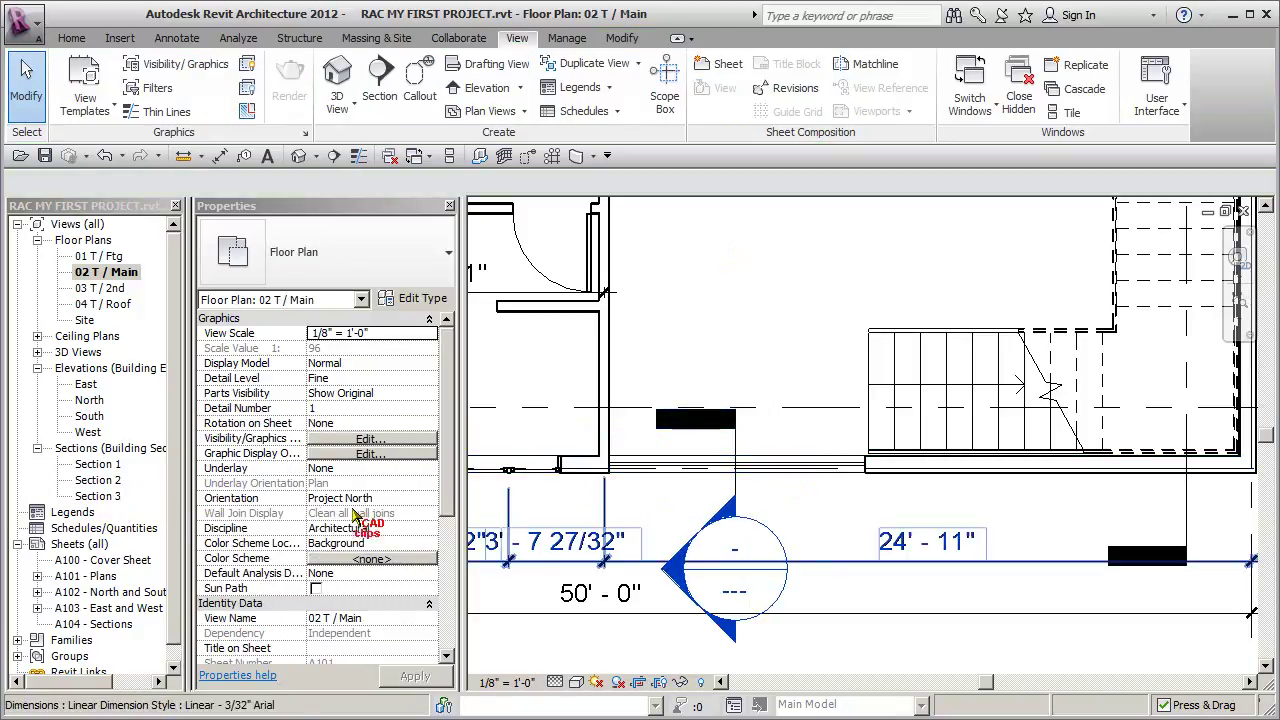
Step: Open the new section view through the curtain wall and set its detail level to Fine
{"action": "double_click", "coordinate": [735, 578]}
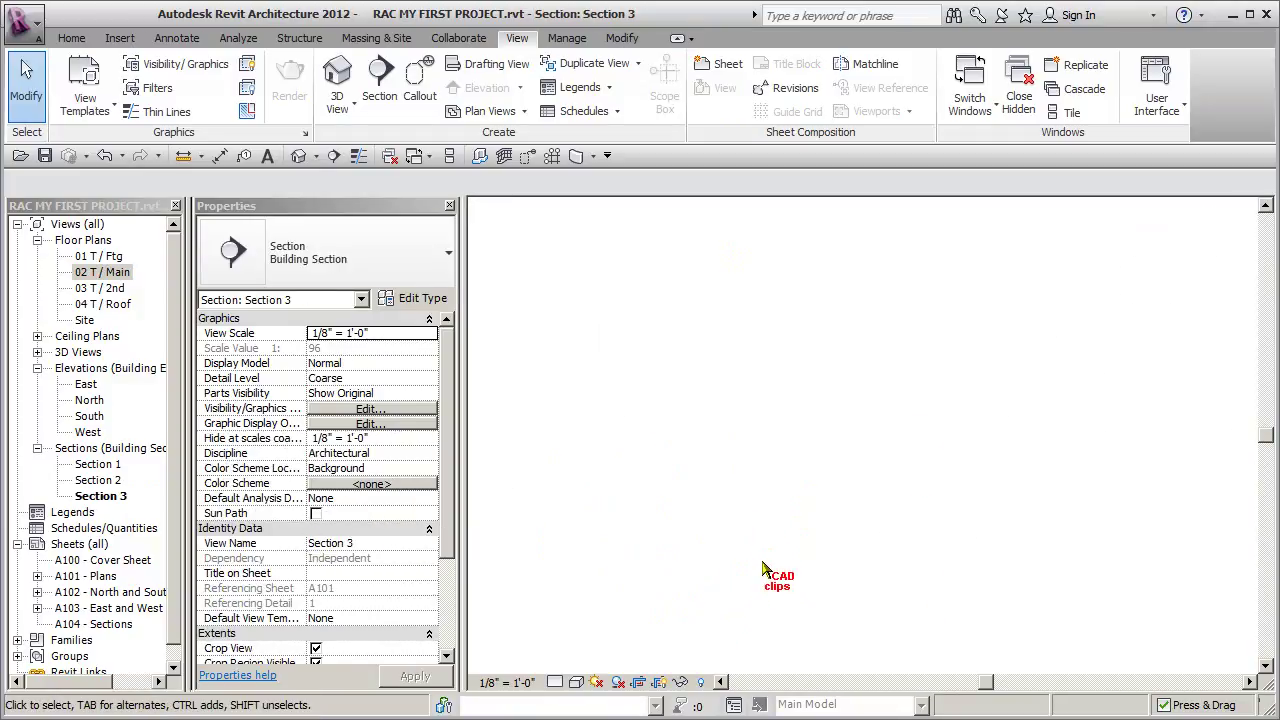
{"action": "scroll", "coordinate": [885, 590], "scroll_direction": "up", "scroll_amount": 4}
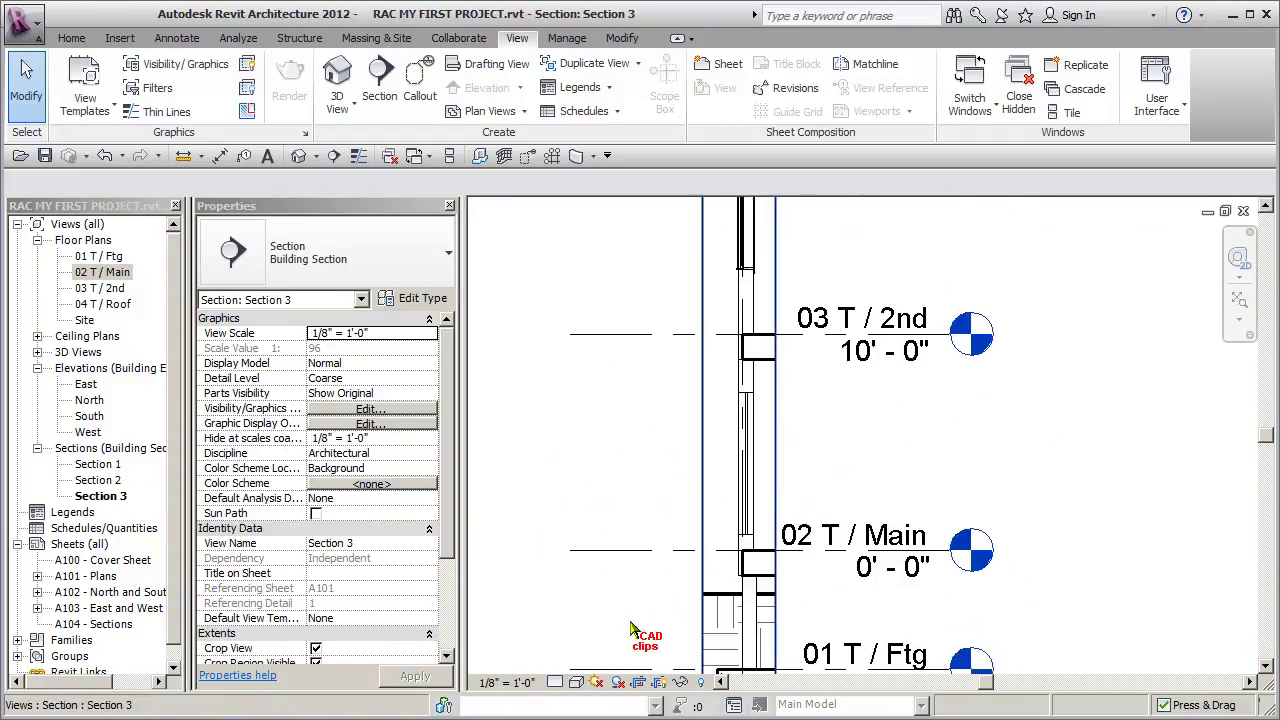
{"action": "left_click", "coordinate": [555, 682]}
{"action": "left_click", "coordinate": [590, 663]}
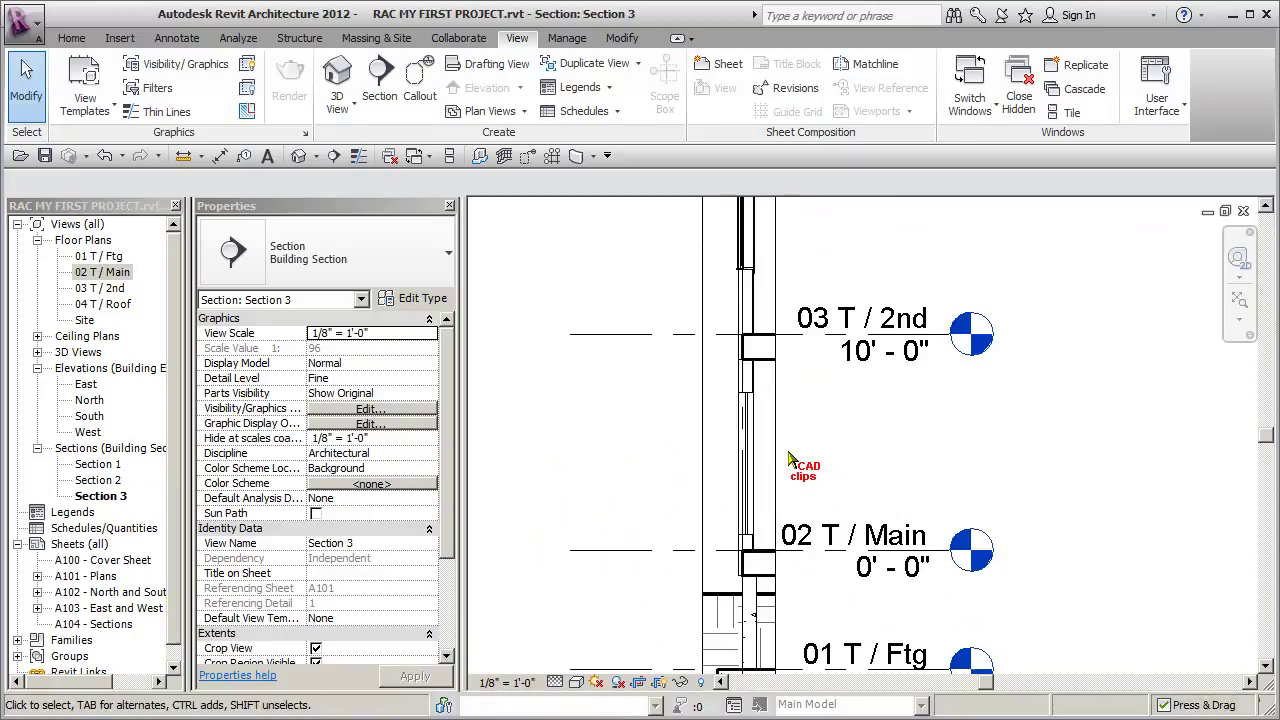
Step: Lower the curtain wall's base in the section to about 5 7/8" above the 02 T / Main level
{"action": "scroll", "coordinate": [800, 480], "scroll_direction": "up", "scroll_amount": 3}
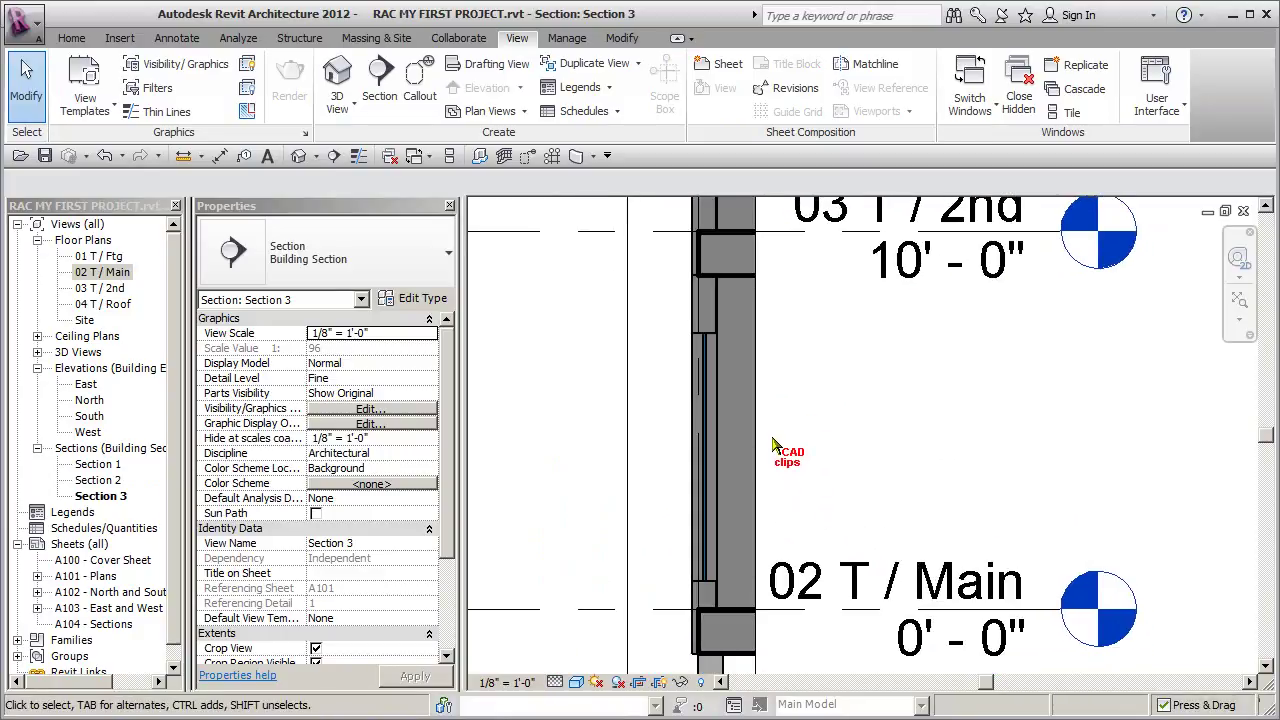
{"action": "scroll", "coordinate": [757, 484], "scroll_direction": "up", "scroll_amount": 2}
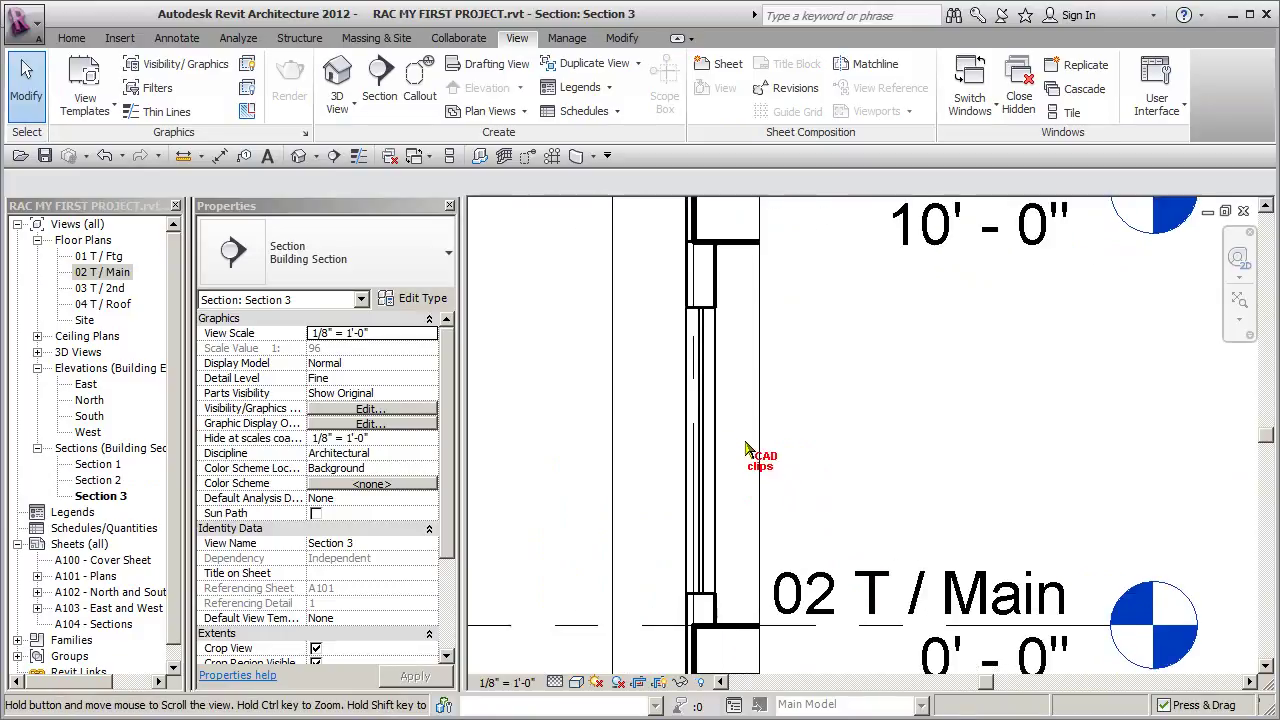
{"action": "scroll", "coordinate": [705, 530], "scroll_direction": "up", "scroll_amount": 1}
{"action": "left_click", "coordinate": [690, 500]}
{"action": "scroll", "coordinate": [722, 490], "scroll_direction": "up", "scroll_amount": 2}
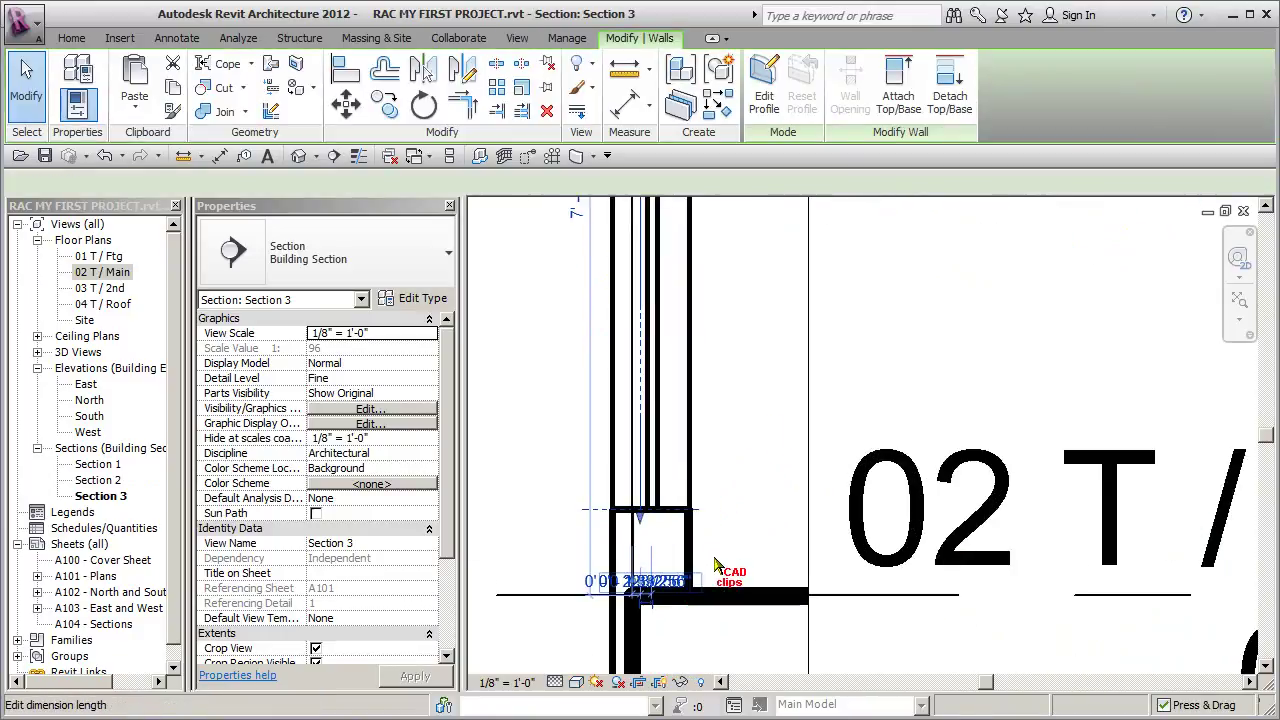
{"action": "middle_click_drag", "start_coordinate": [728, 460], "coordinate": [730, 430]}
{"action": "left_click_drag", "start_coordinate": [648, 455], "coordinate": [648, 480]}
{"action": "left_click", "coordinate": [736, 476]}
Step: Place an aligned dimension beside the wall between the 02 T / Main level and the curtain wall's base
{"action": "left_click", "coordinate": [621, 37]}
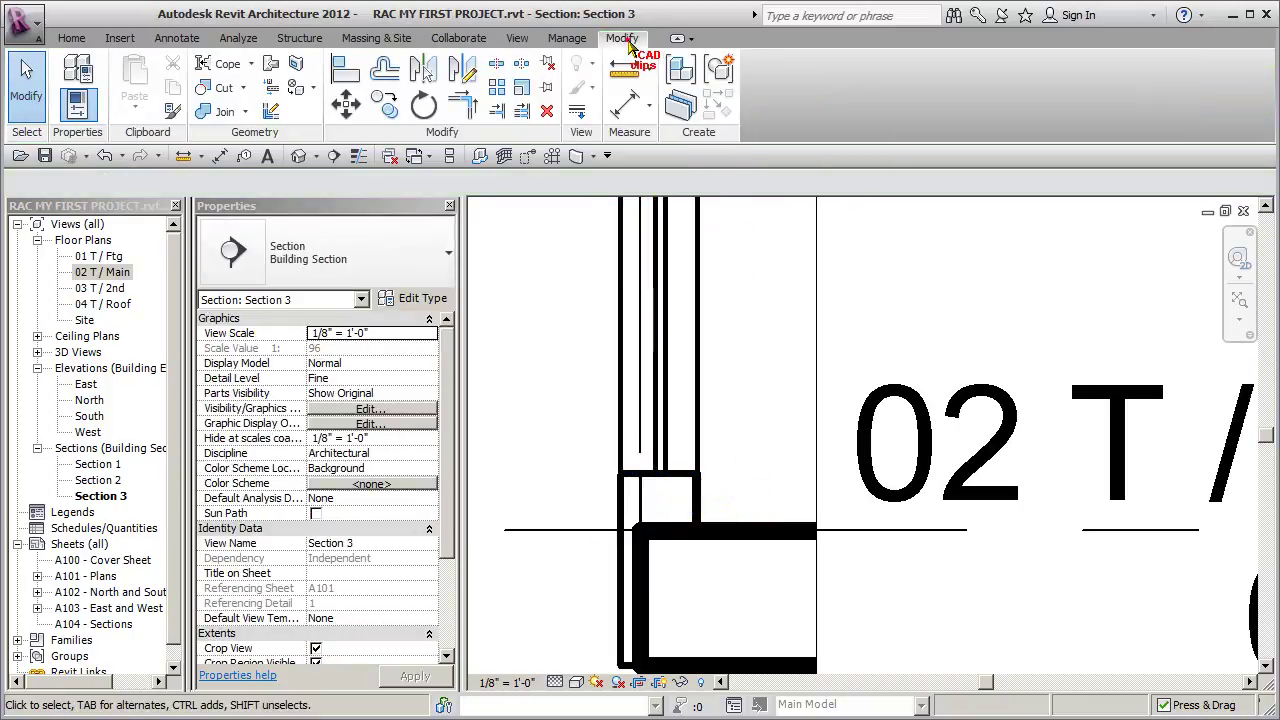
{"action": "left_click", "coordinate": [624, 103]}
{"action": "left_click", "coordinate": [590, 538]}
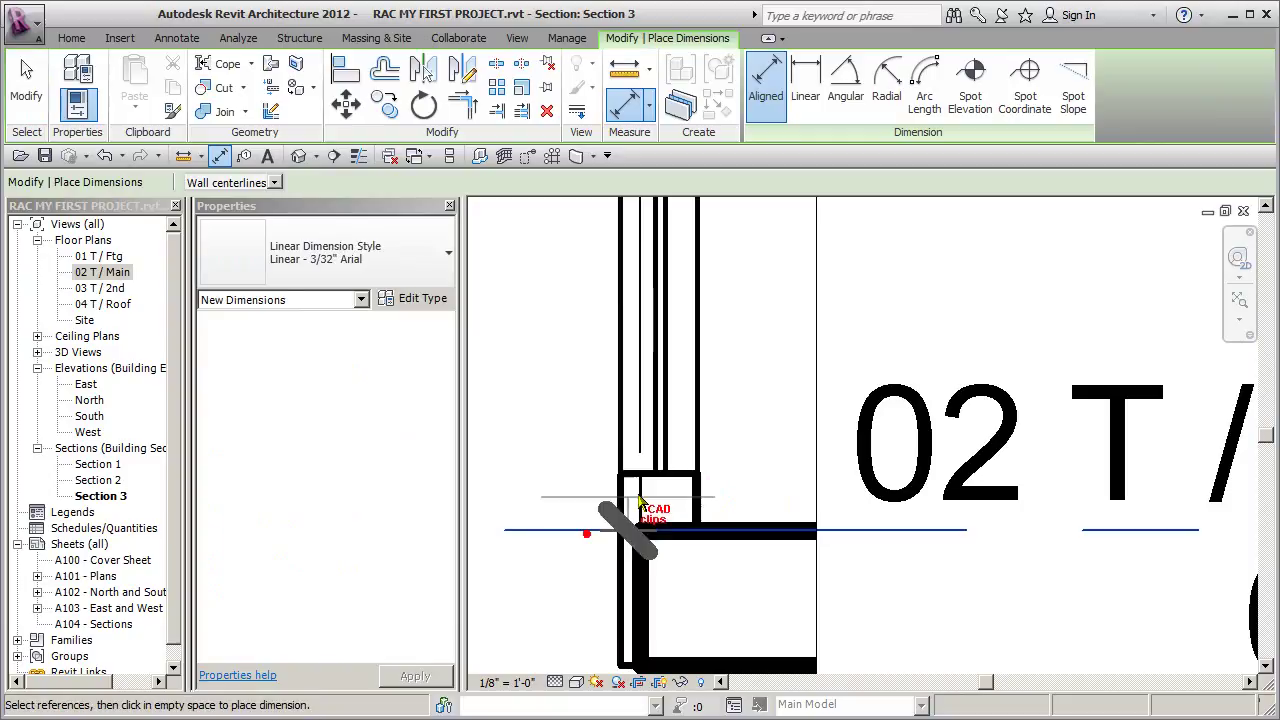
{"action": "left_click", "coordinate": [612, 470]}
{"action": "scroll", "coordinate": [729, 458], "scroll_direction": "up", "scroll_amount": 2}
{"action": "scroll", "coordinate": [729, 458], "scroll_direction": "down", "scroll_amount": 2}
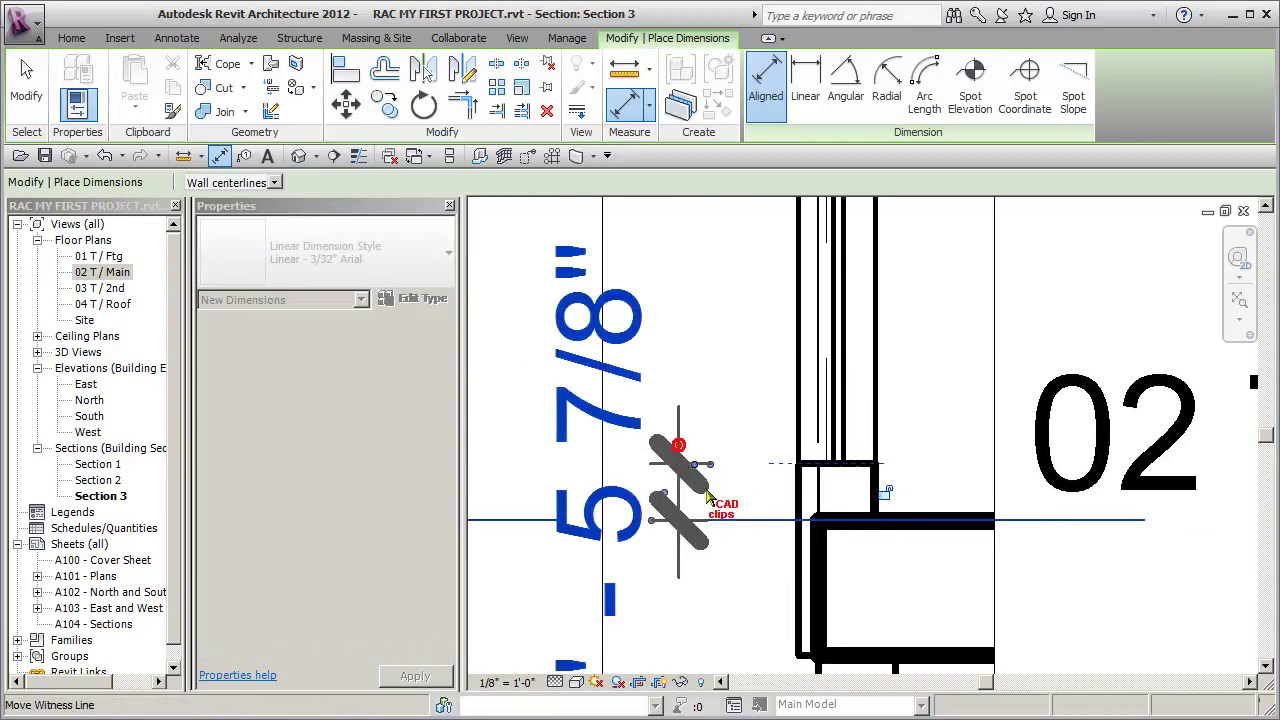
{"action": "left_click", "coordinate": [757, 515]}
{"action": "key", "text": "Escape"}
{"action": "key", "text": "Escape"}
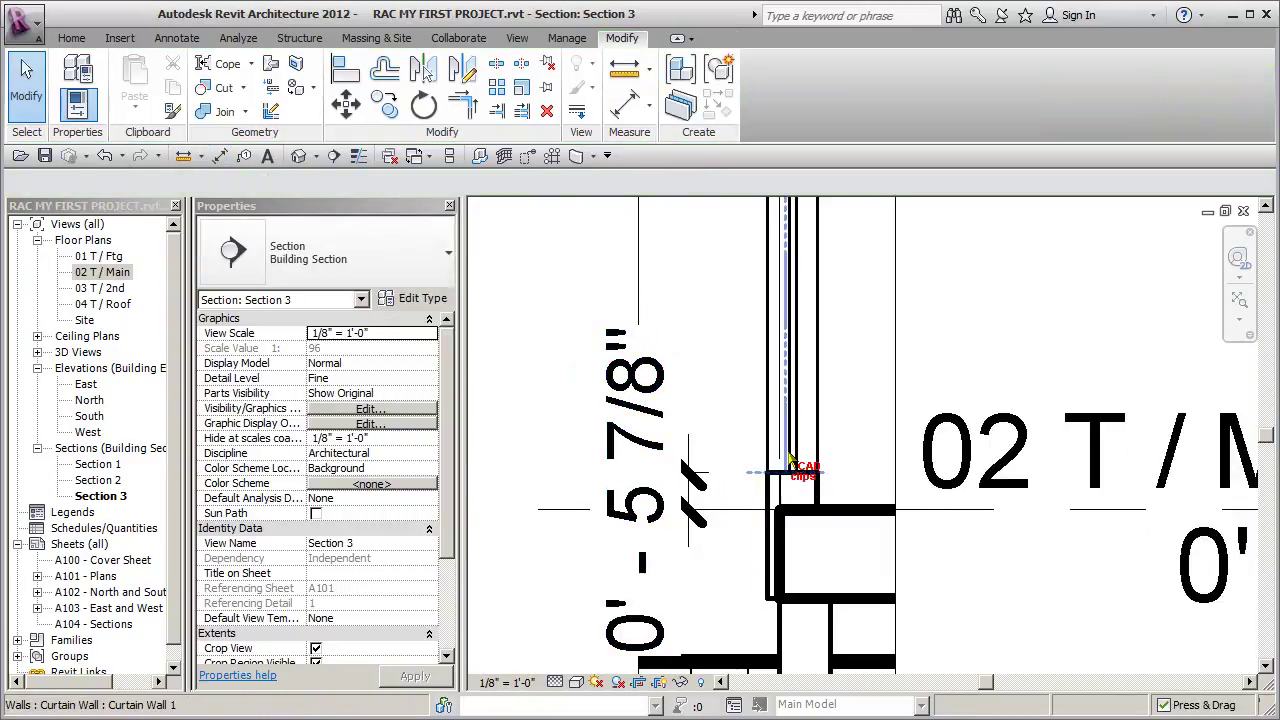
Step: Select the curtain wall and its new base dimension in turn and examine which dimensions at the base can be edited
{"action": "left_click", "coordinate": [790, 464]}
{"action": "left_click", "coordinate": [674, 494]}
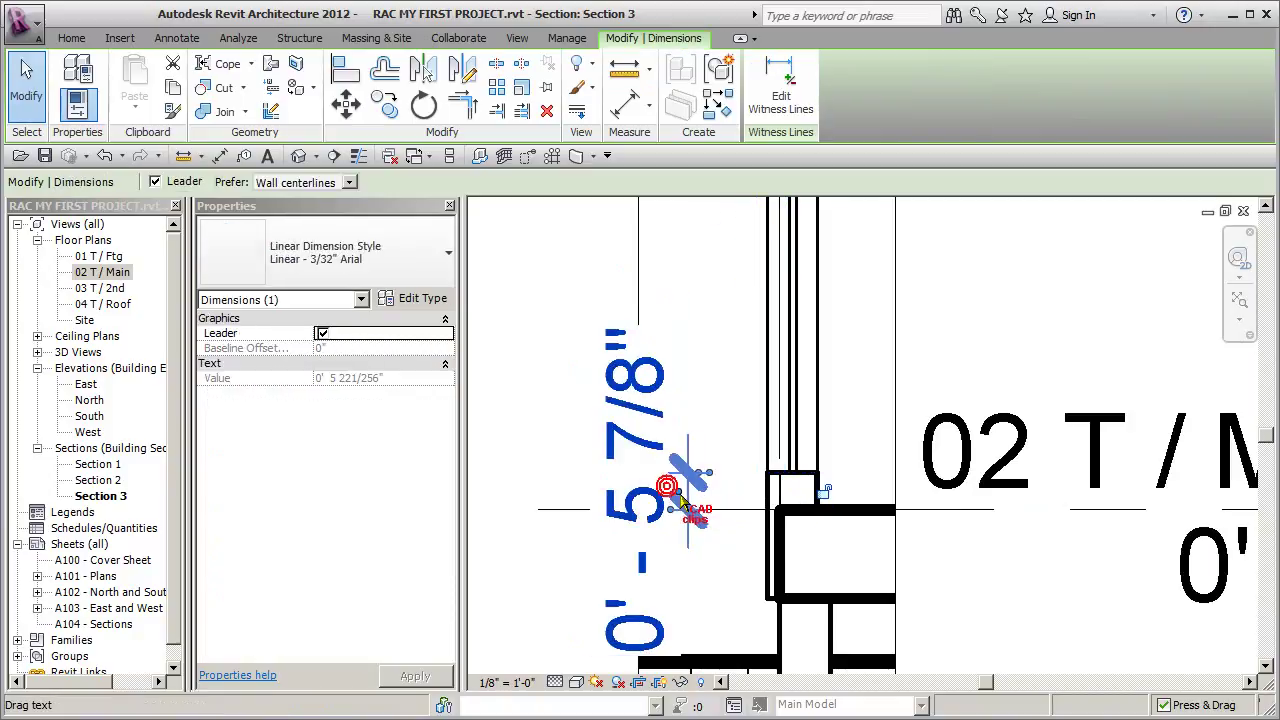
{"action": "left_click", "coordinate": [798, 455]}
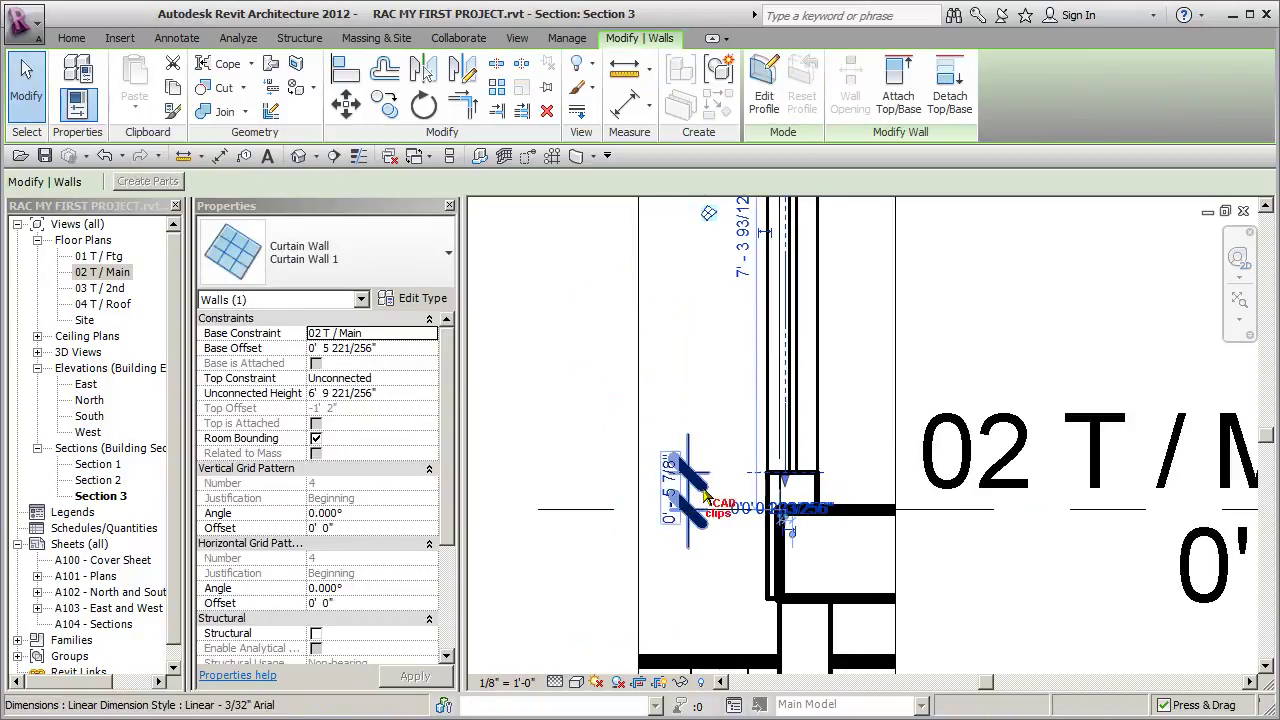
{"action": "left_click", "coordinate": [912, 420]}
{"action": "scroll", "coordinate": [917, 386], "scroll_direction": "up", "scroll_amount": 3}
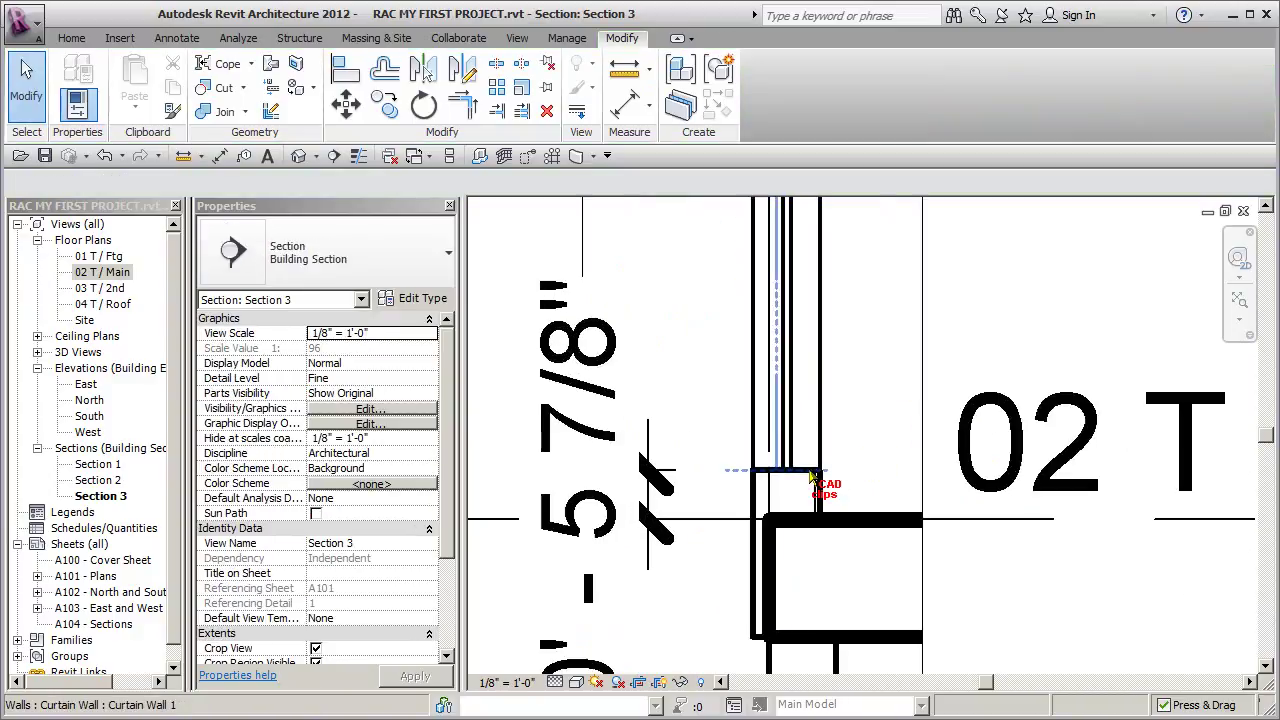
{"action": "left_click", "coordinate": [806, 481]}
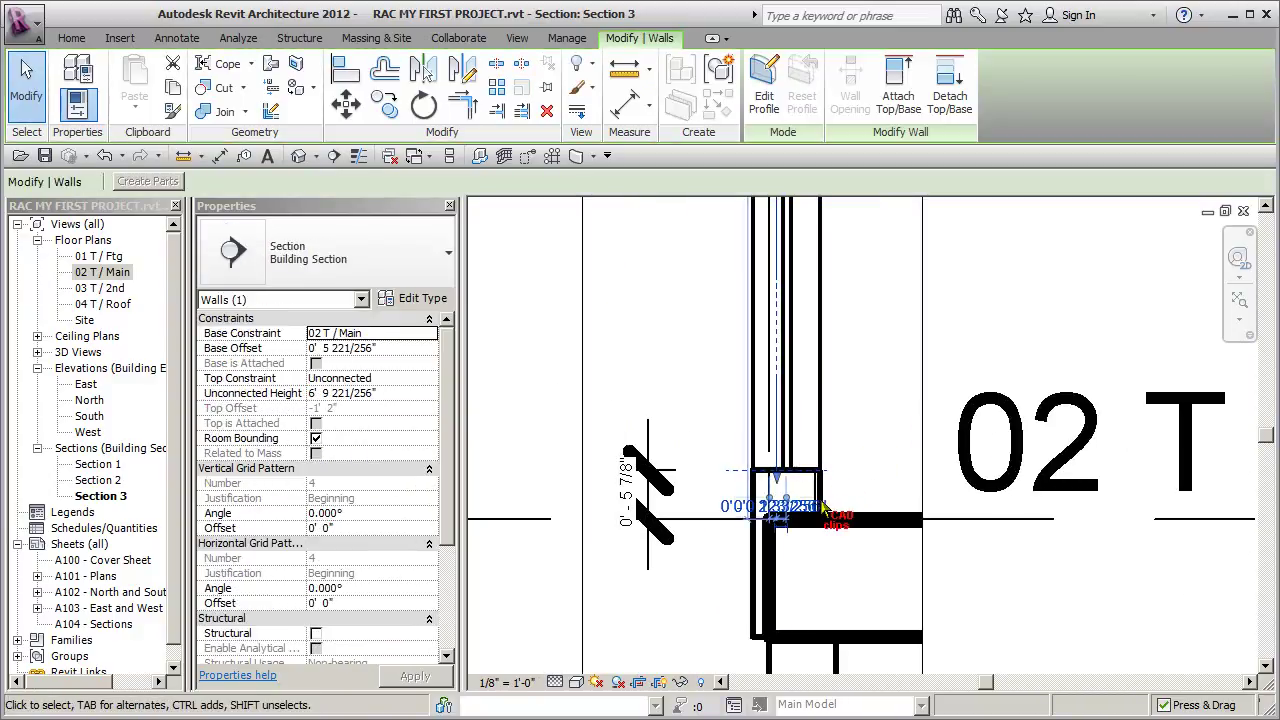
{"action": "scroll", "coordinate": [786, 505], "scroll_direction": "up", "scroll_amount": 4}
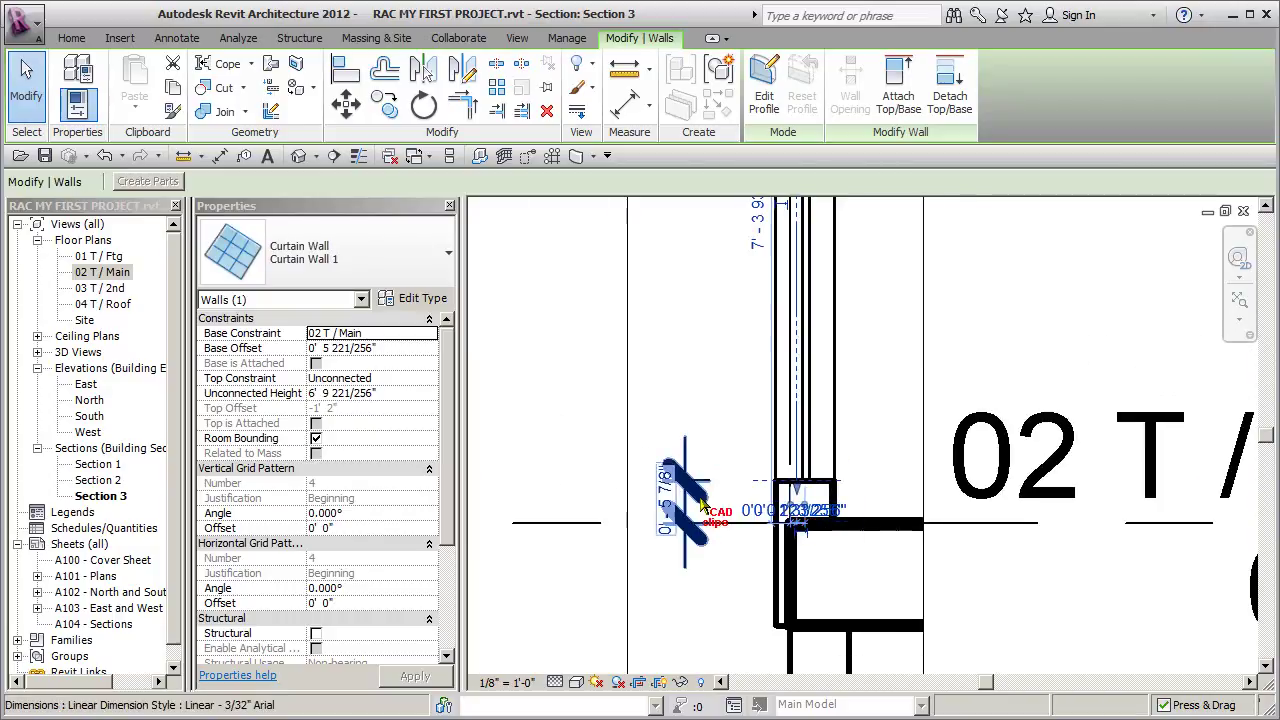
{"action": "key", "text": "Escape"}
{"action": "scroll", "coordinate": [815, 470], "scroll_direction": "up", "scroll_amount": 3}
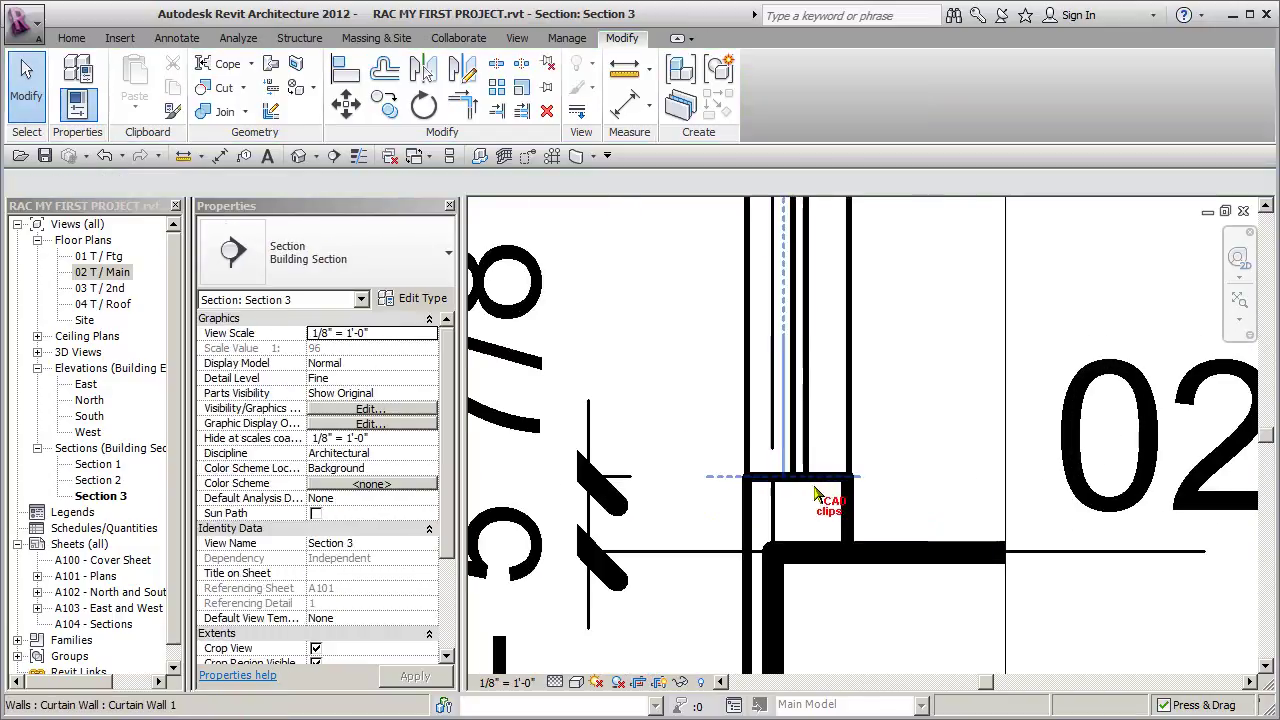
{"action": "left_click", "coordinate": [804, 482]}
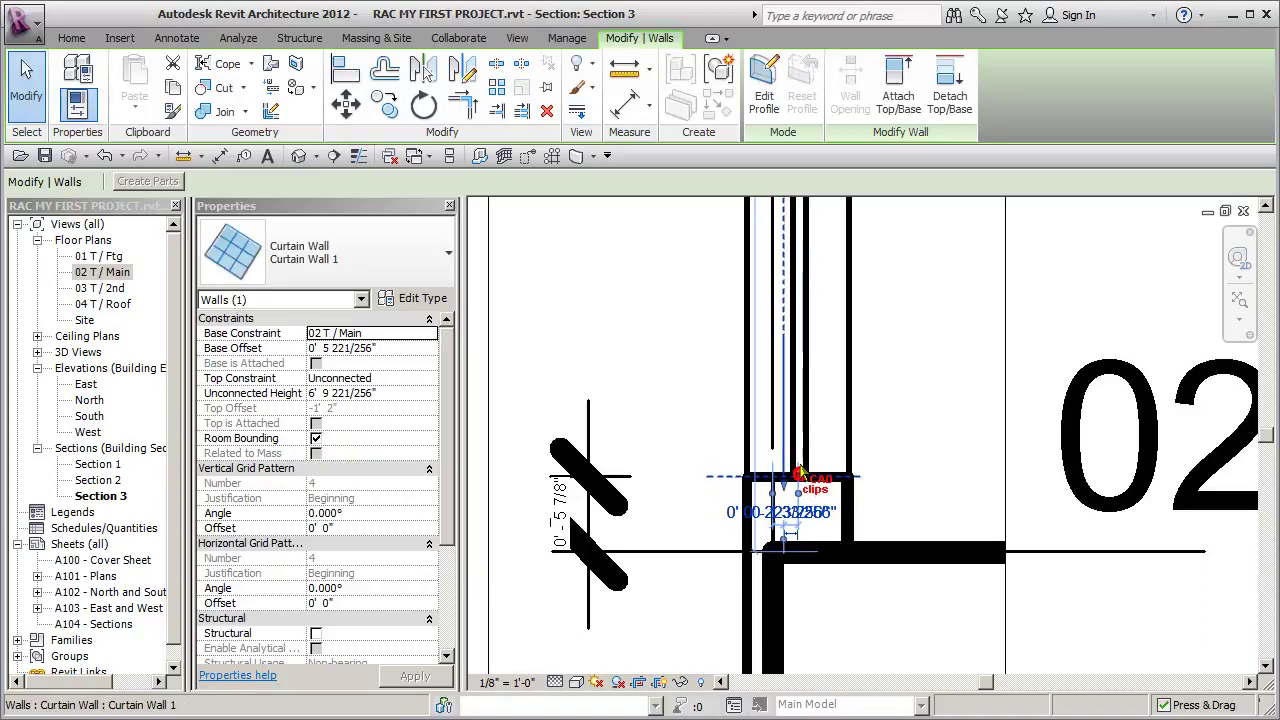
{"action": "left_click", "coordinate": [877, 466]}
Step: Raise the curtain wall's base to about 6 1/4" above the 02 T / Main level
{"action": "scroll", "coordinate": [880, 466], "scroll_direction": "up", "scroll_amount": 3}
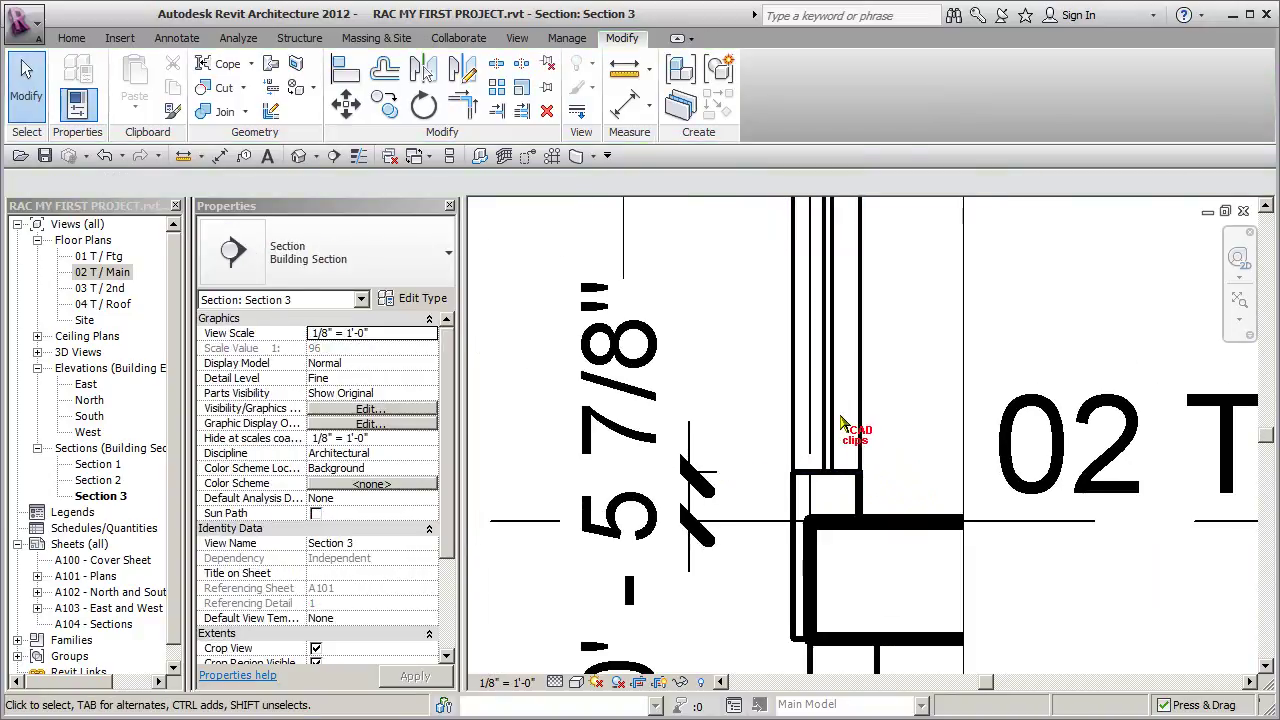
{"action": "left_click", "coordinate": [838, 423]}
{"action": "left_click_drag", "start_coordinate": [826, 472], "coordinate": [820, 478]}
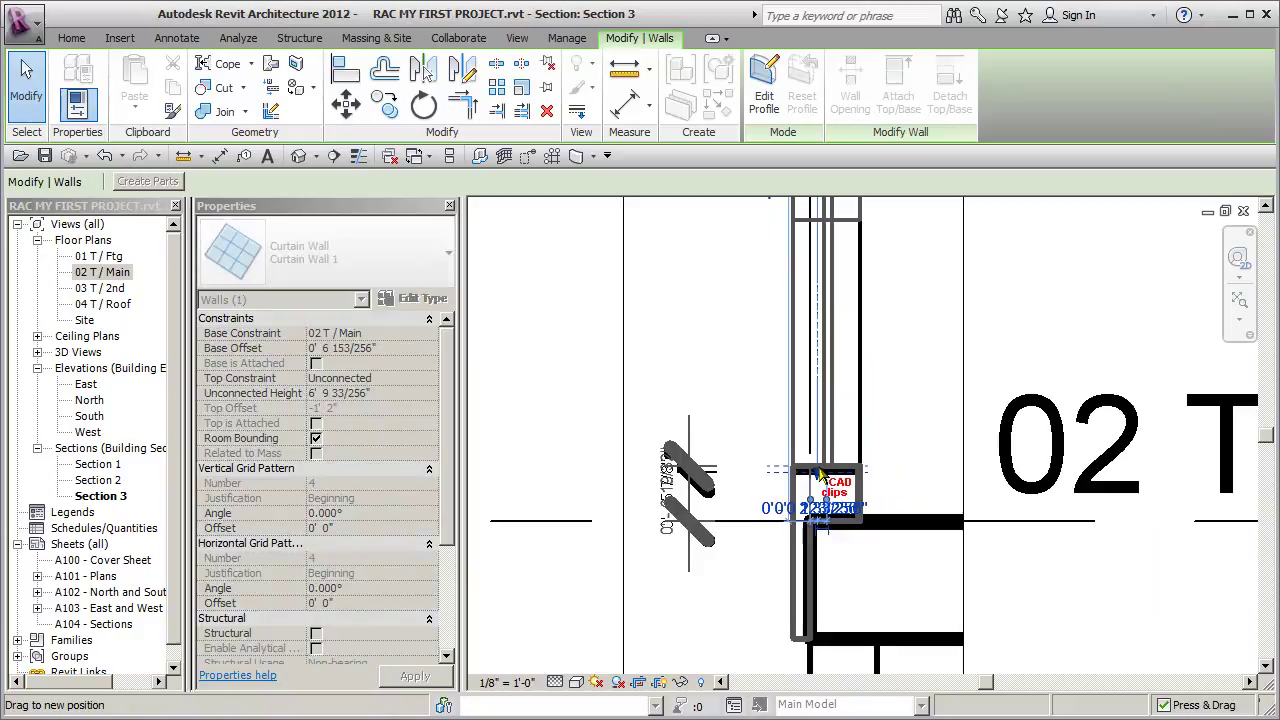
{"action": "left_click", "coordinate": [910, 466]}
{"action": "scroll", "coordinate": [915, 470], "scroll_direction": "up", "scroll_amount": 4}
{"action": "scroll", "coordinate": [900, 495], "scroll_direction": "down", "scroll_amount": 3}
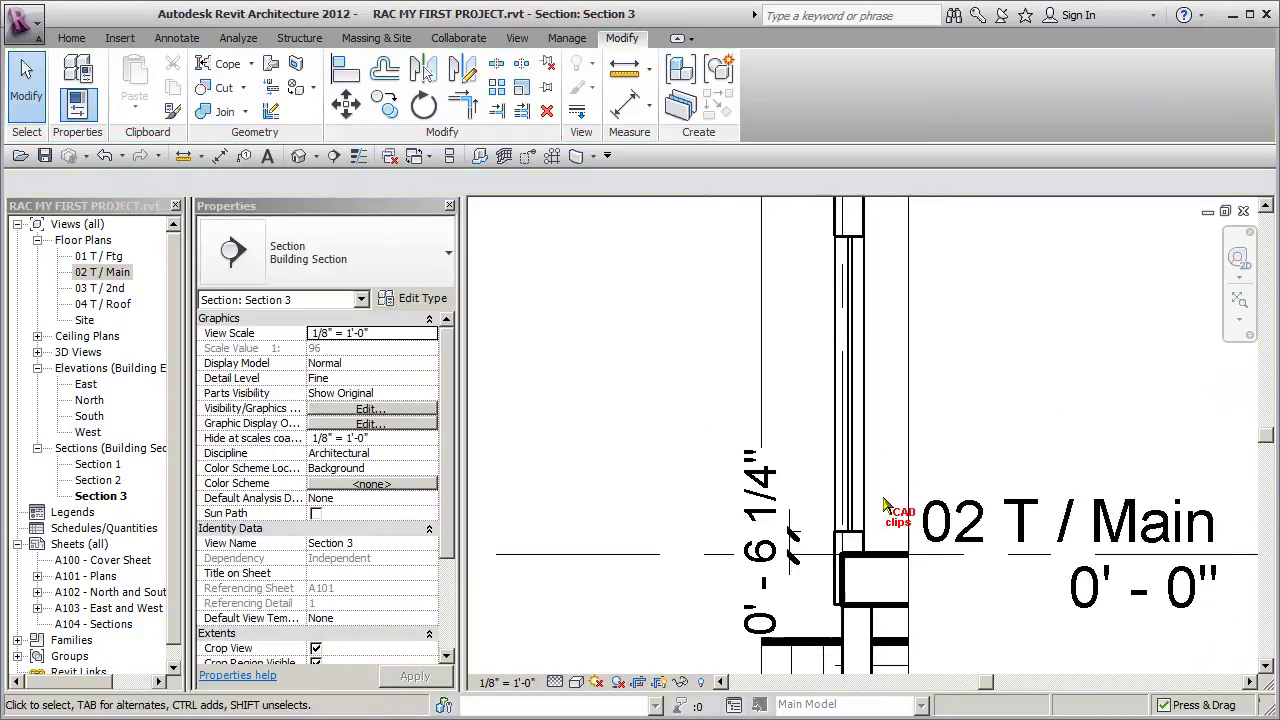
{"action": "left_click", "coordinate": [836, 400]}
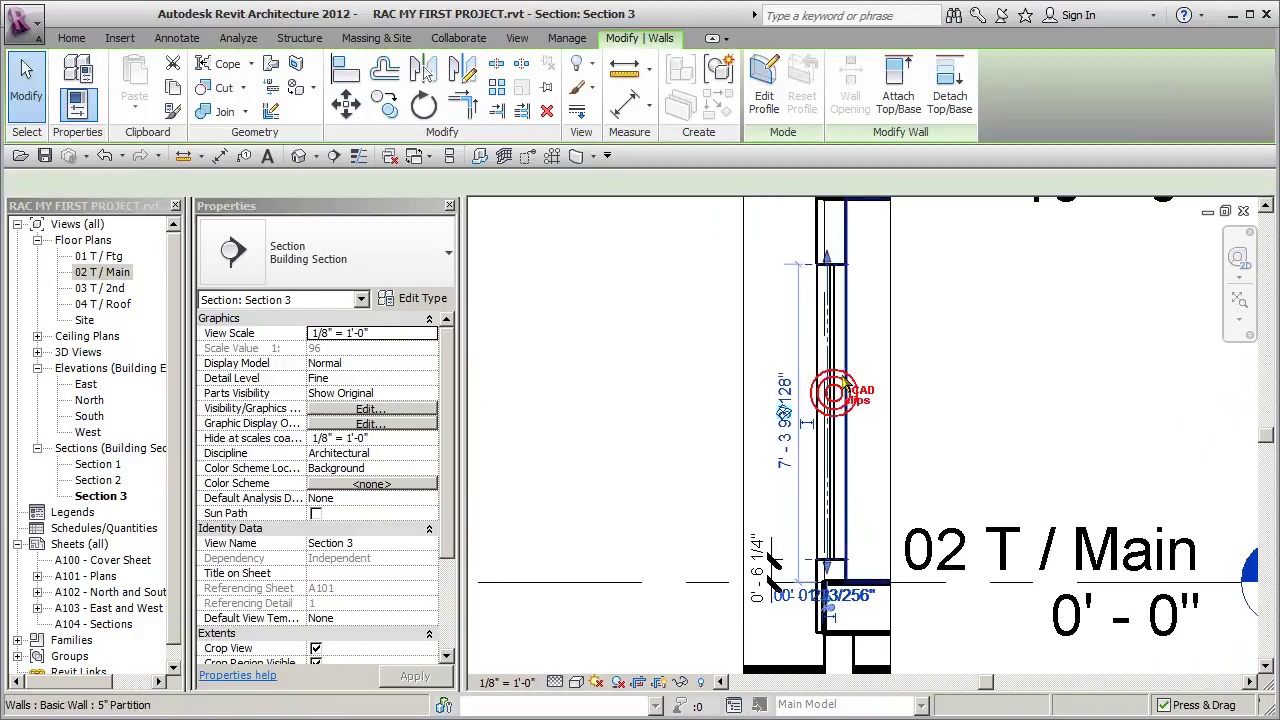
{"action": "left_click", "coordinate": [788, 452]}
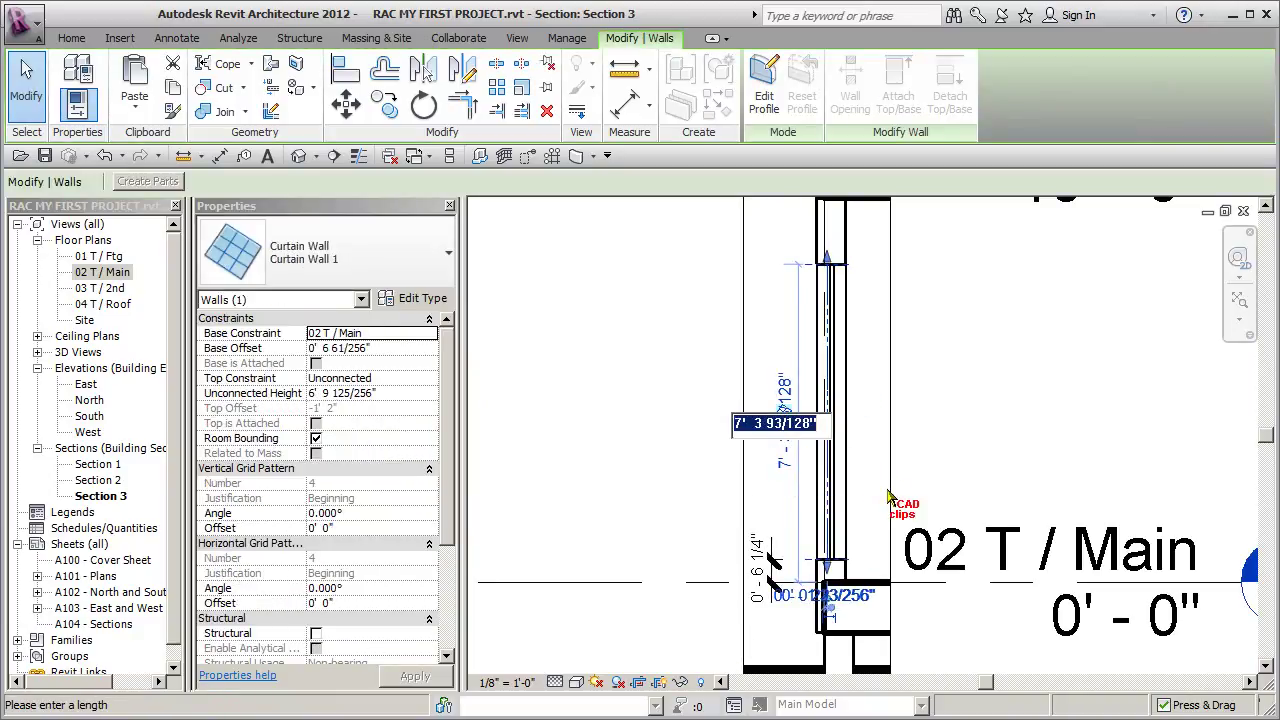
{"action": "scroll", "coordinate": [830, 595], "scroll_direction": "up", "scroll_amount": 2}
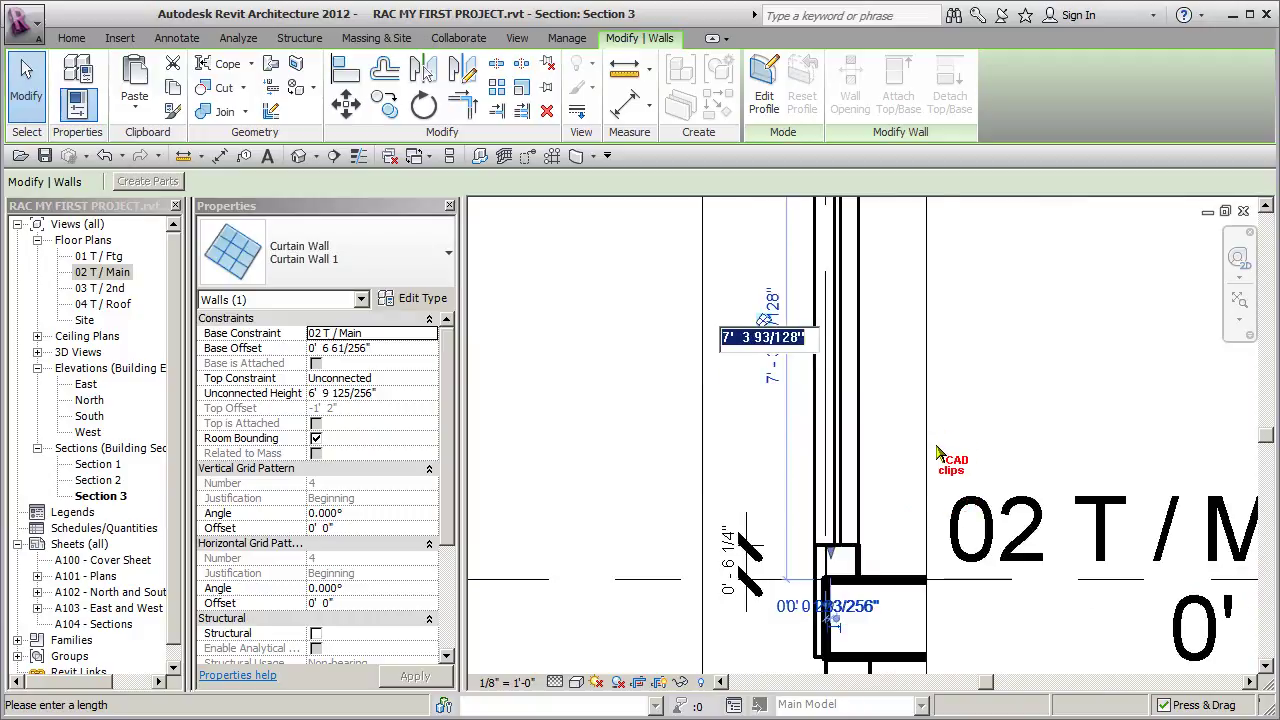
{"action": "middle_click_drag", "start_coordinate": [925, 400], "coordinate": [906, 424]}
{"action": "key", "text": "Escape"}
{"action": "key", "text": "Escape"}
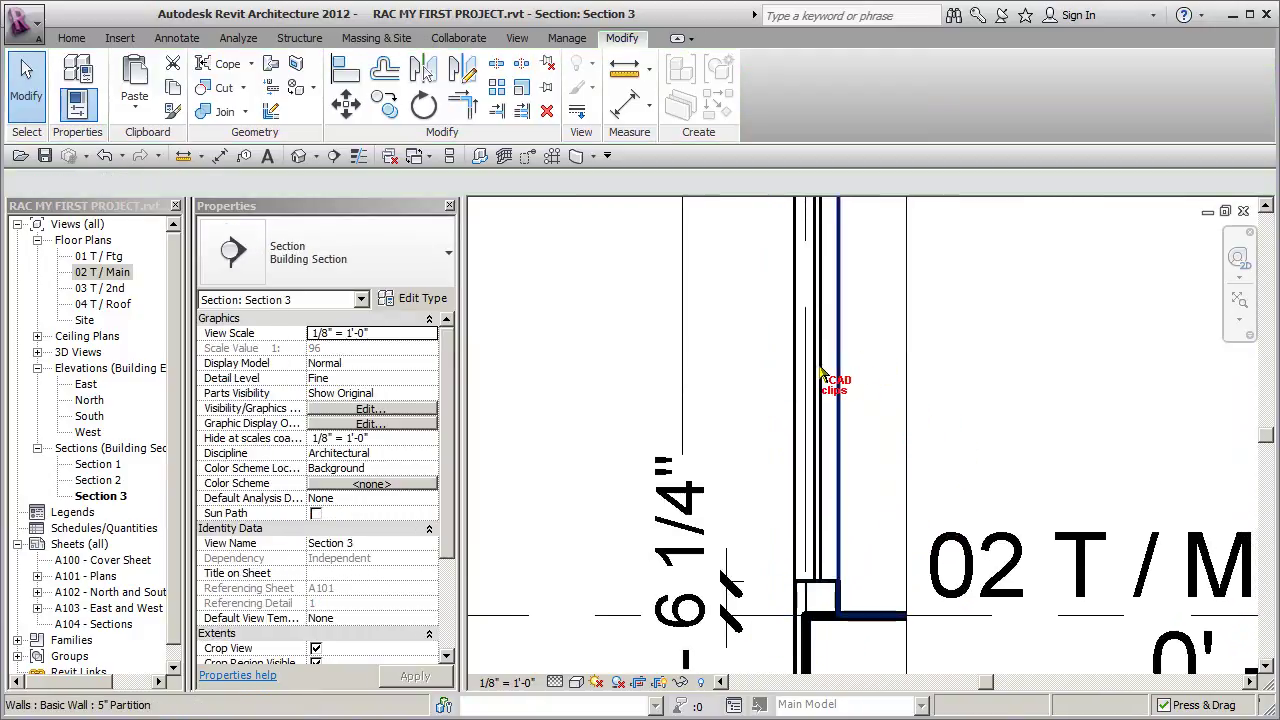
Step: Try to raise the 02 T / Main level line at the curtain wall's base, and undo the level's move
{"action": "left_click", "coordinate": [817, 365]}
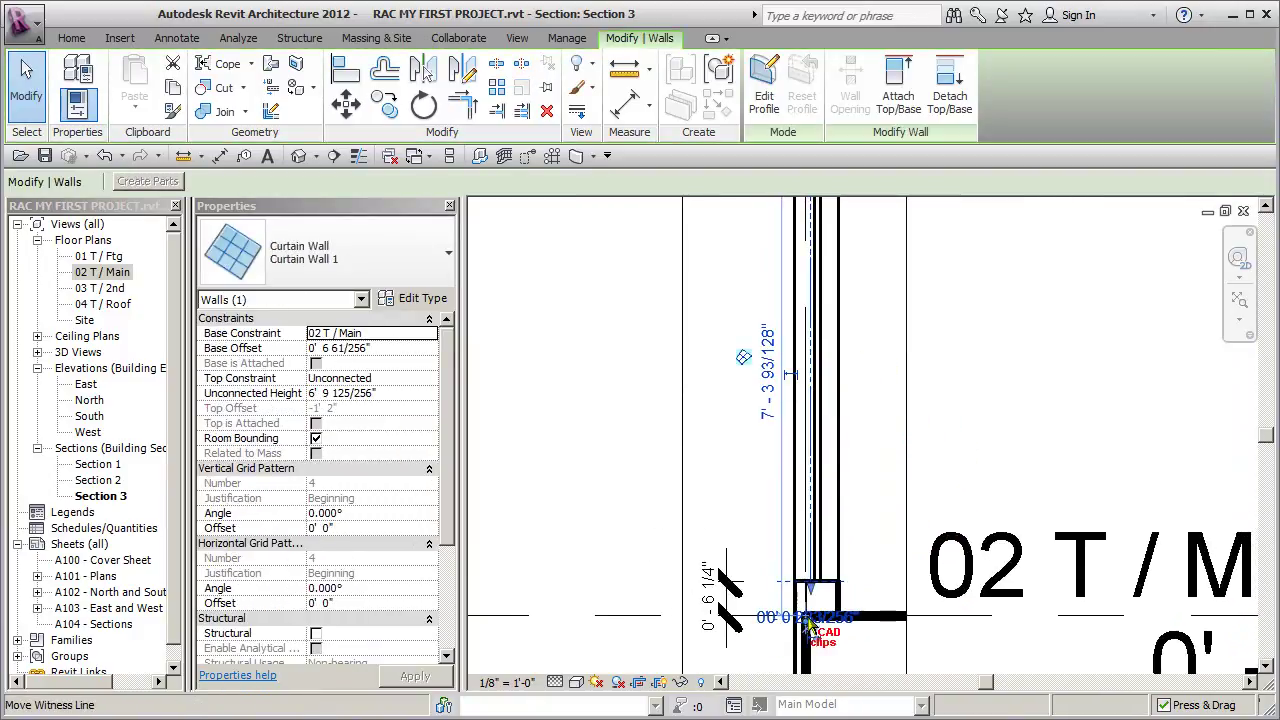
{"action": "scroll", "coordinate": [806, 625], "scroll_direction": "up", "scroll_amount": 1}
{"action": "scroll", "coordinate": [804, 629], "scroll_direction": "up", "scroll_amount": 3}
{"action": "middle_click_drag", "start_coordinate": [800, 626], "coordinate": [766, 586]}
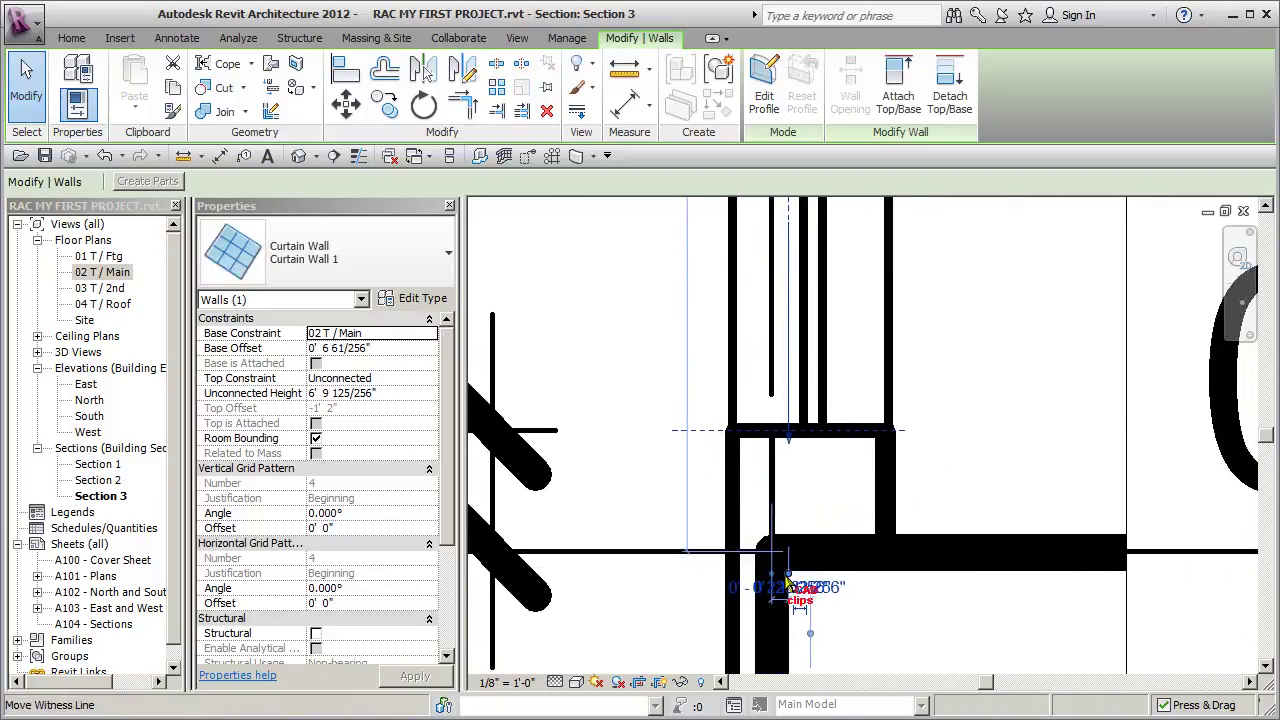
{"action": "left_click", "coordinate": [731, 553]}
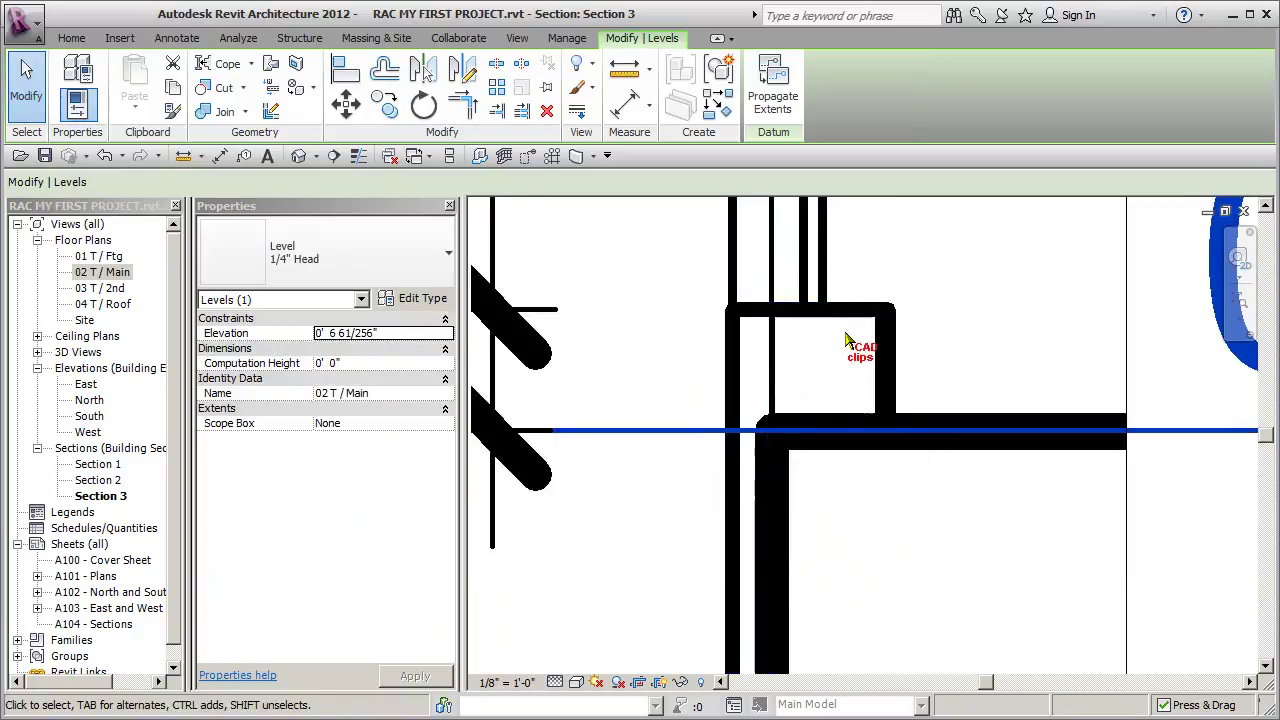
{"action": "left_click", "coordinate": [104, 155]}
Step: Set the height from the 02 T / Main level to the curtain wall's top to 8'
{"action": "scroll", "coordinate": [880, 348], "scroll_direction": "up", "scroll_amount": 3}
{"action": "left_click", "coordinate": [866, 460]}
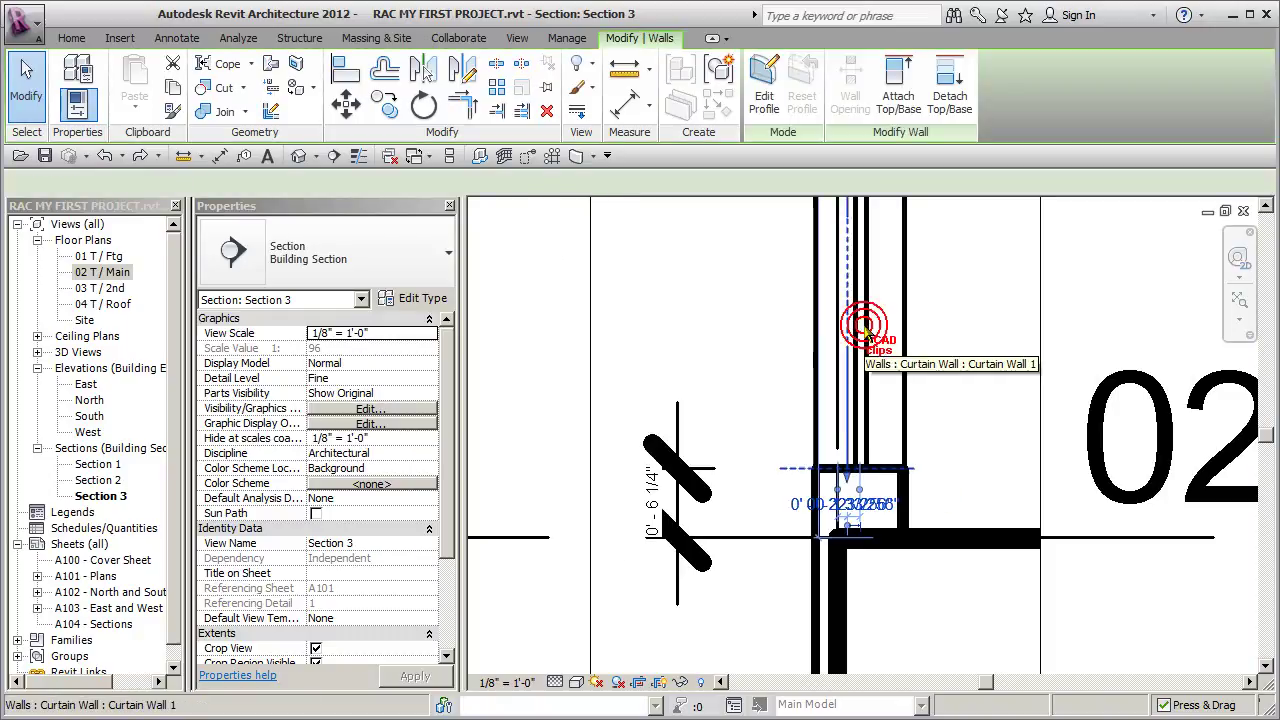
{"action": "scroll", "coordinate": [890, 488], "scroll_direction": "down", "scroll_amount": 4}
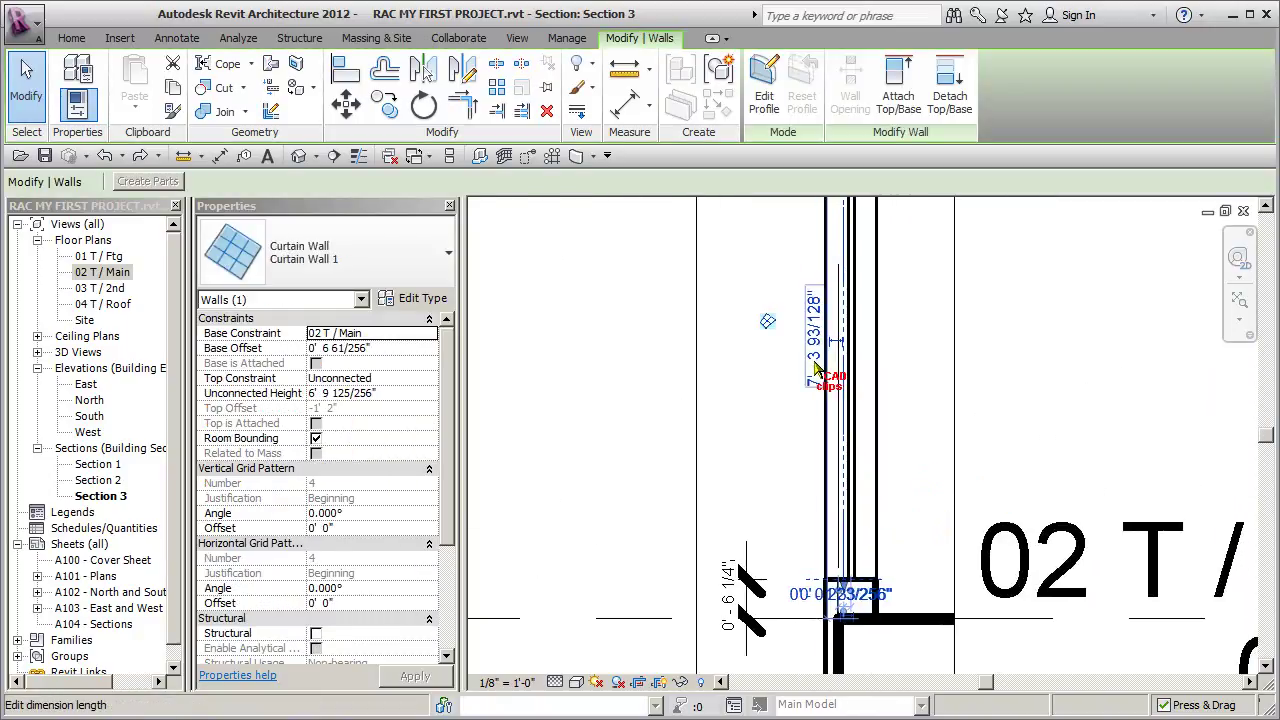
{"action": "scroll", "coordinate": [880, 500], "scroll_direction": "up", "scroll_amount": 4}
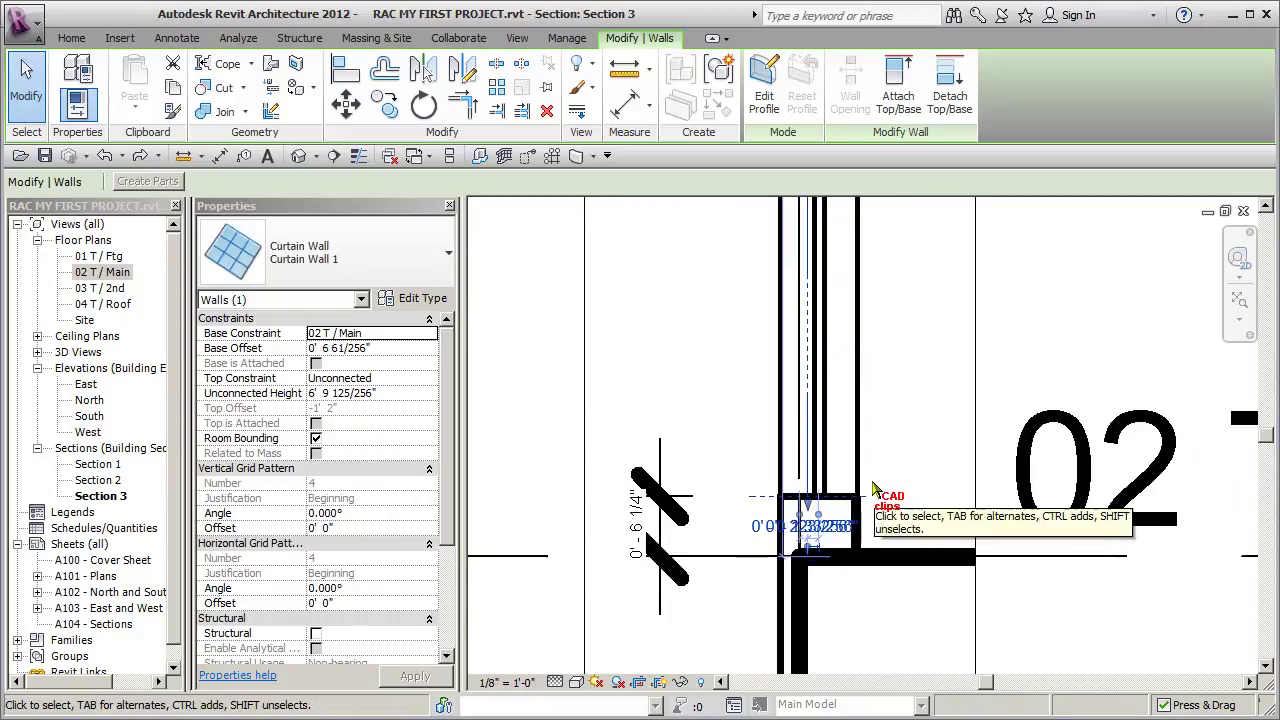
{"action": "scroll", "coordinate": [862, 495], "scroll_direction": "down", "scroll_amount": 3}
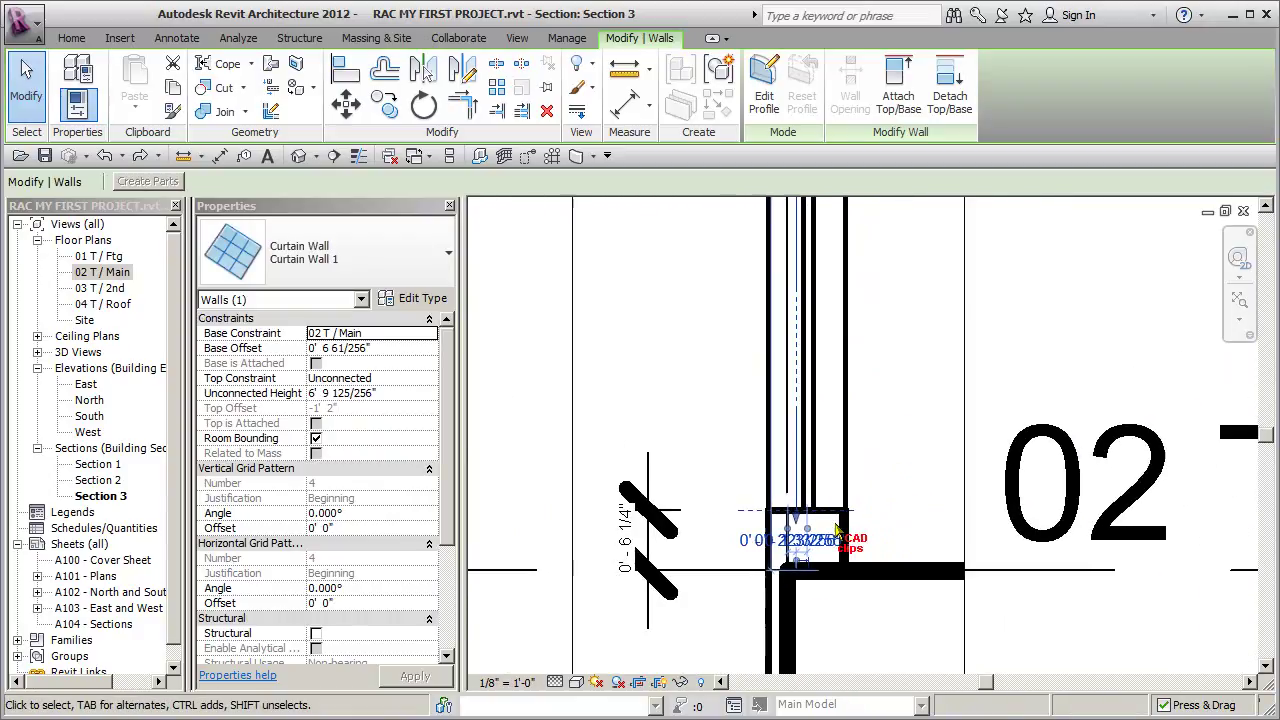
{"action": "left_click", "coordinate": [757, 392]}
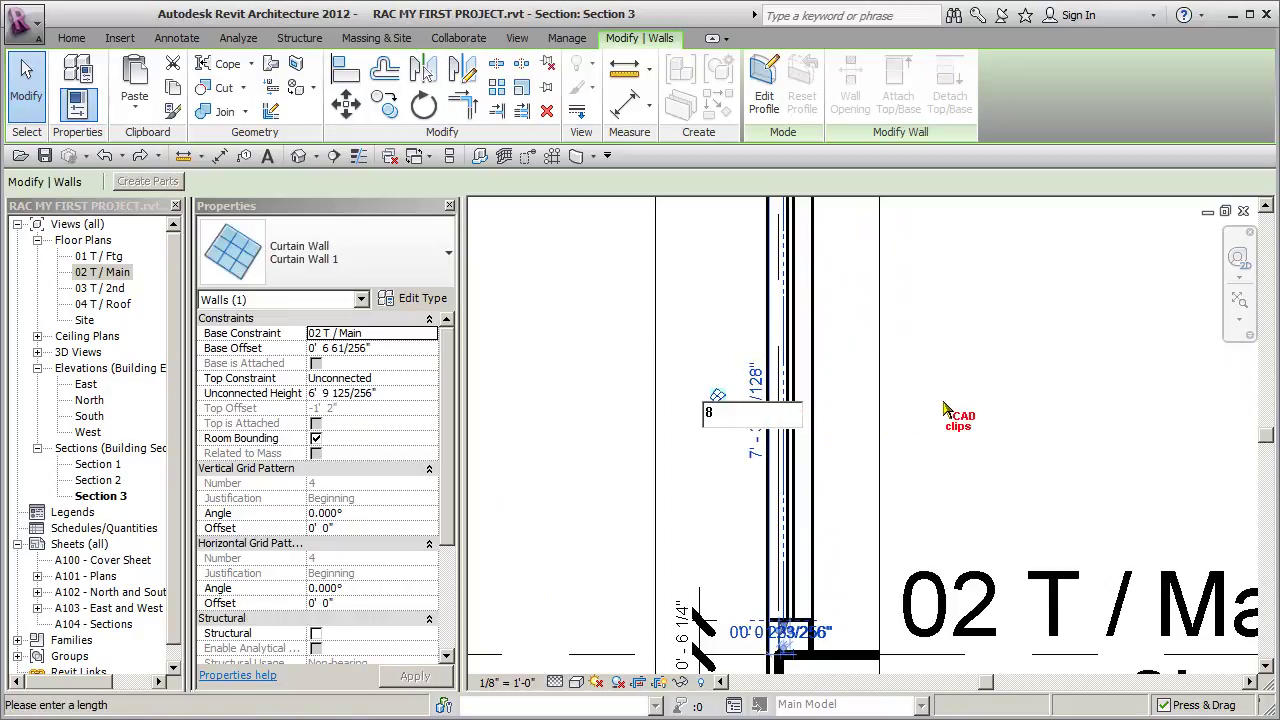
{"action": "type", "text": "8"}
{"action": "key", "text": "Return"}
{"action": "key", "text": "Escape"}
{"action": "scroll", "coordinate": [934, 410], "scroll_direction": "down", "scroll_amount": 2}
{"action": "middle_click_drag", "start_coordinate": [922, 437], "coordinate": [917, 435]}
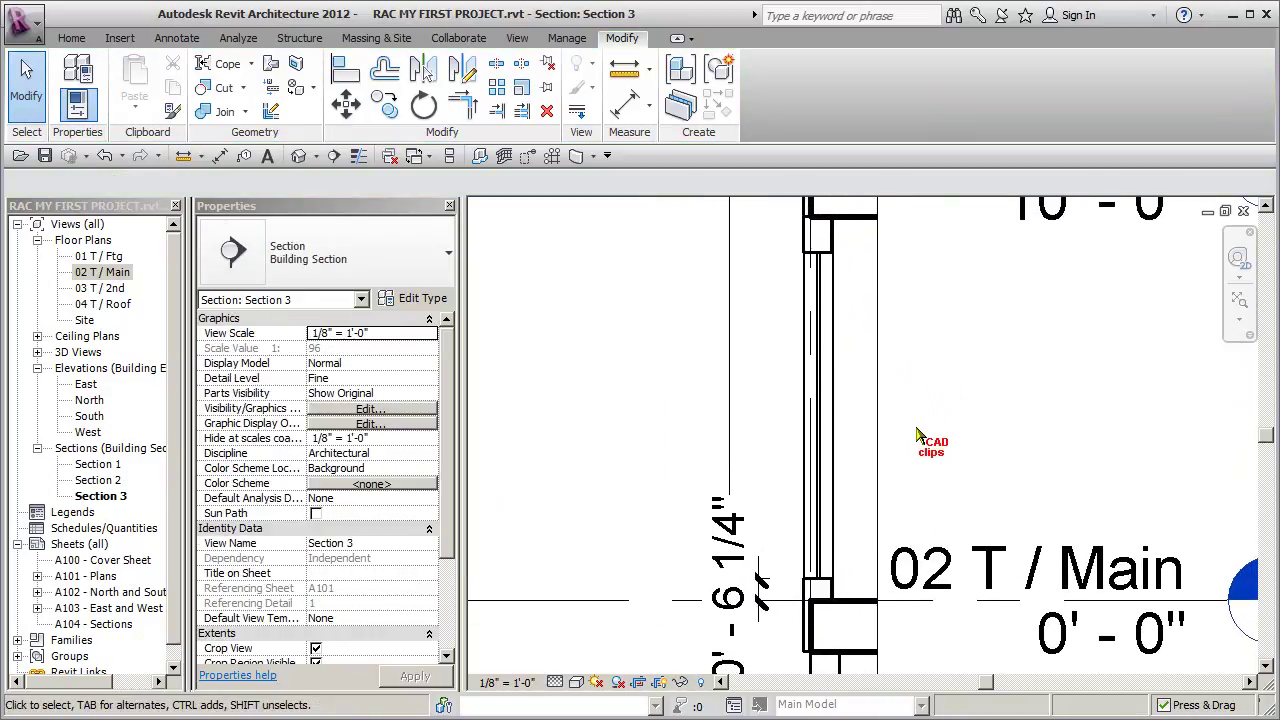
{"action": "left_click", "coordinate": [822, 300]}
{"action": "left_click", "coordinate": [952, 345]}
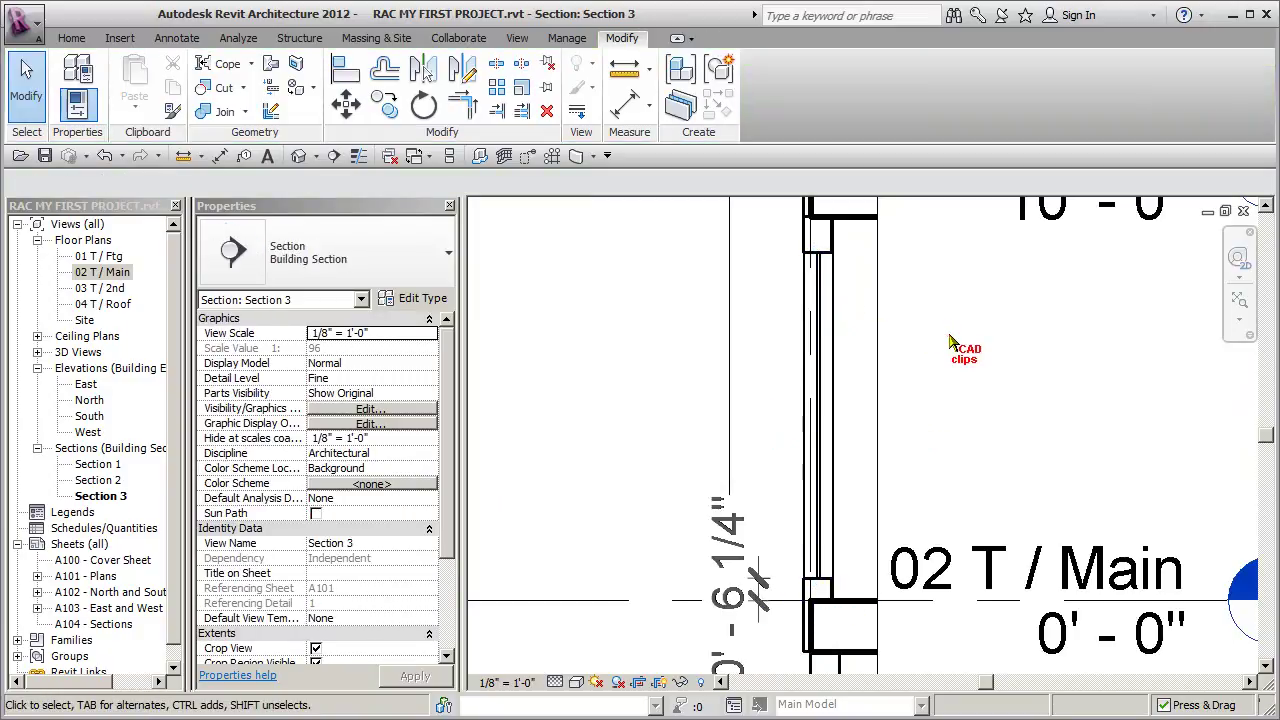
Step: Return to the default 3D view, select the curtain wall and examine it and the surrounding exterior walls from different angles
{"action": "left_click", "coordinate": [298, 157]}
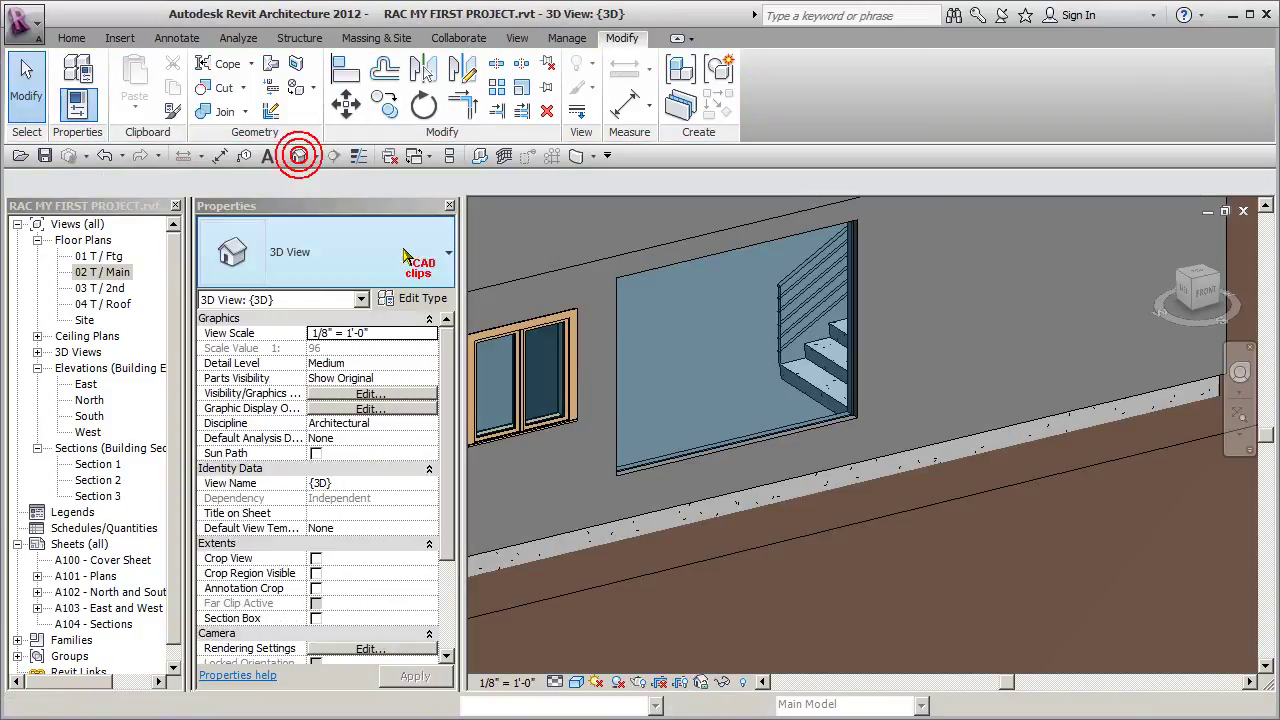
{"action": "middle_click_drag", "start_coordinate": [886, 528], "coordinate": [700, 466]}
{"action": "left_click", "coordinate": [710, 422]}
{"action": "middle_click_drag", "start_coordinate": [700, 412], "coordinate": [708, 484], "text": "shift"}
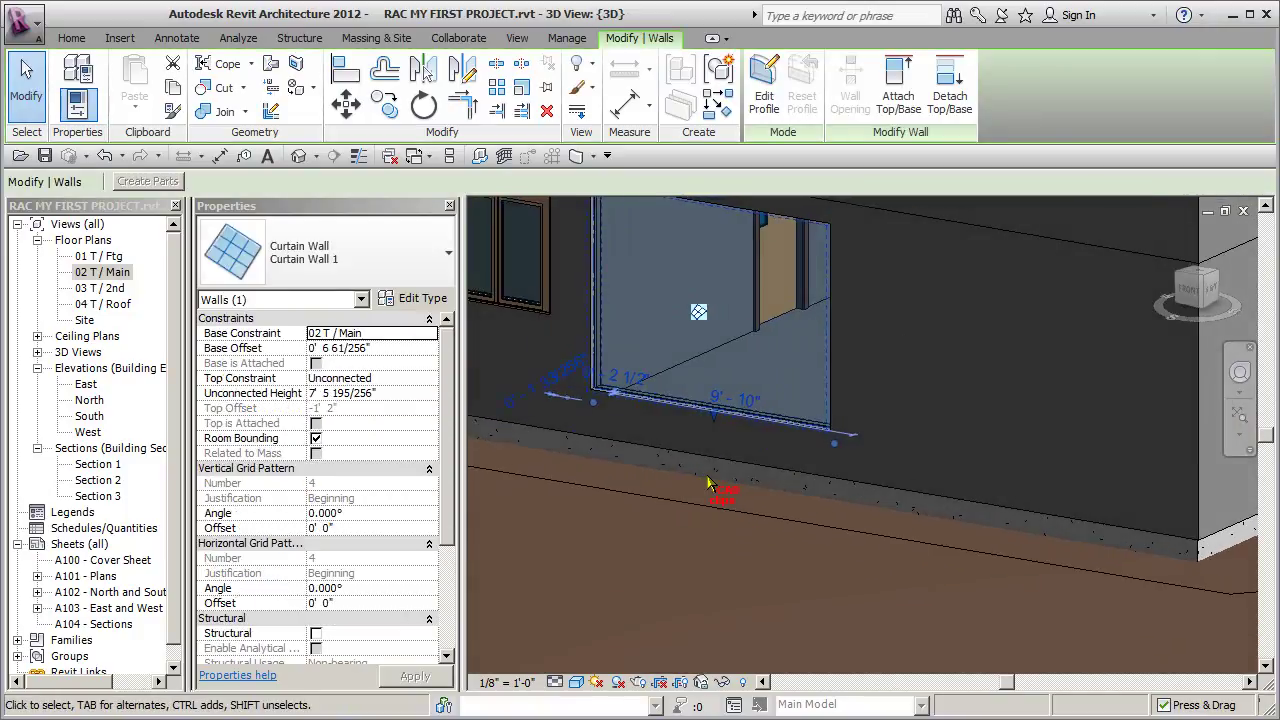
{"action": "scroll", "coordinate": [700, 450], "scroll_direction": "down", "scroll_amount": 3}
{"action": "left_click", "coordinate": [708, 425]}
{"action": "left_click", "coordinate": [705, 440]}
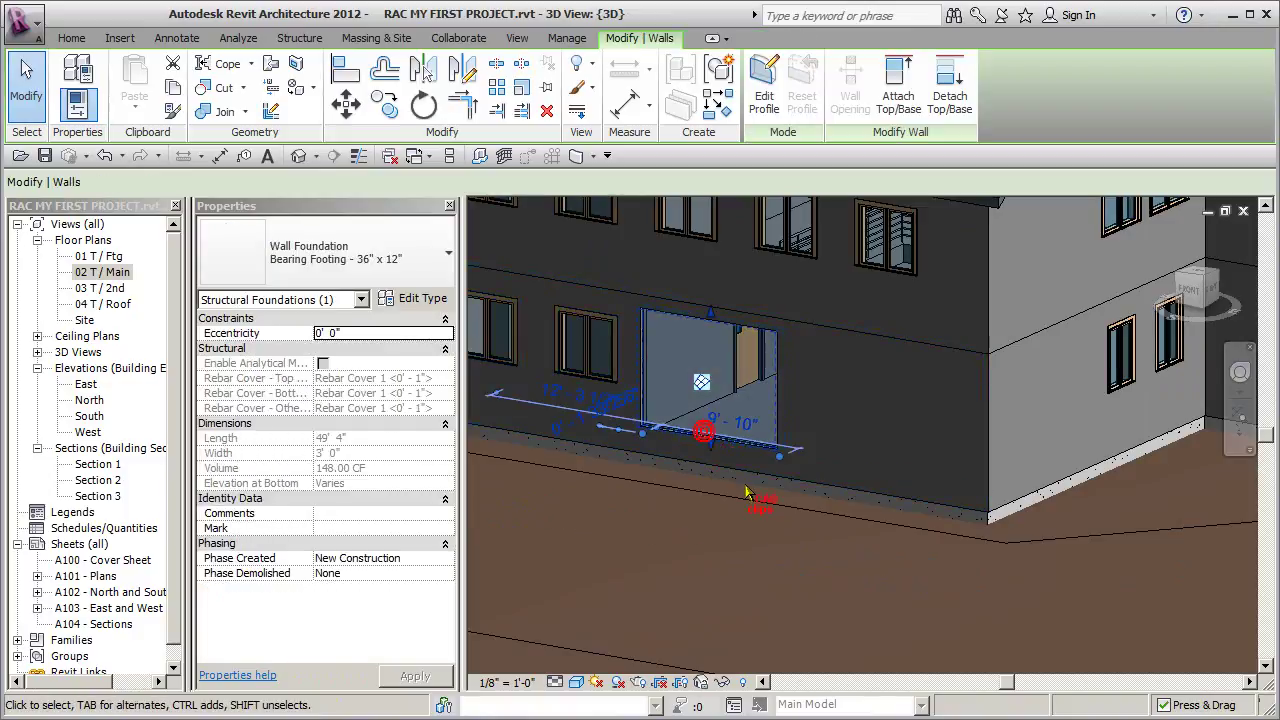
{"action": "middle_click_drag", "start_coordinate": [655, 490], "coordinate": [754, 463], "text": "shift"}
{"action": "scroll", "coordinate": [721, 498], "scroll_direction": "down", "scroll_amount": 3}
{"action": "key", "text": "Escape"}
{"action": "scroll", "coordinate": [808, 477], "scroll_direction": "up", "scroll_amount": 5}
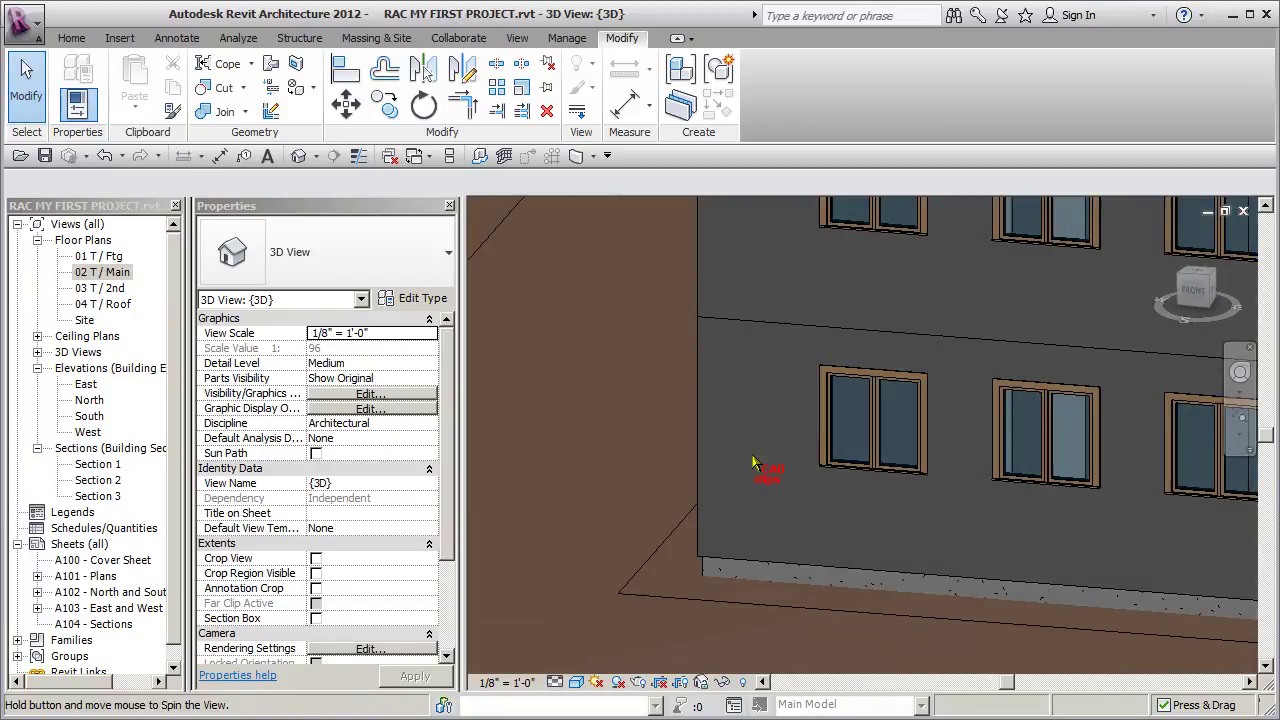
Step: Examine the curtain wall, its host exterior wall and the interior door behind it from different angles in the 3D view
{"action": "left_click", "coordinate": [873, 450]}
{"action": "middle_click_drag", "start_coordinate": [873, 450], "coordinate": [746, 488], "text": "shift"}
{"action": "middle_click_drag", "start_coordinate": [937, 490], "coordinate": [500, 489]}
{"action": "middle_click_drag", "start_coordinate": [783, 480], "coordinate": [597, 428]}
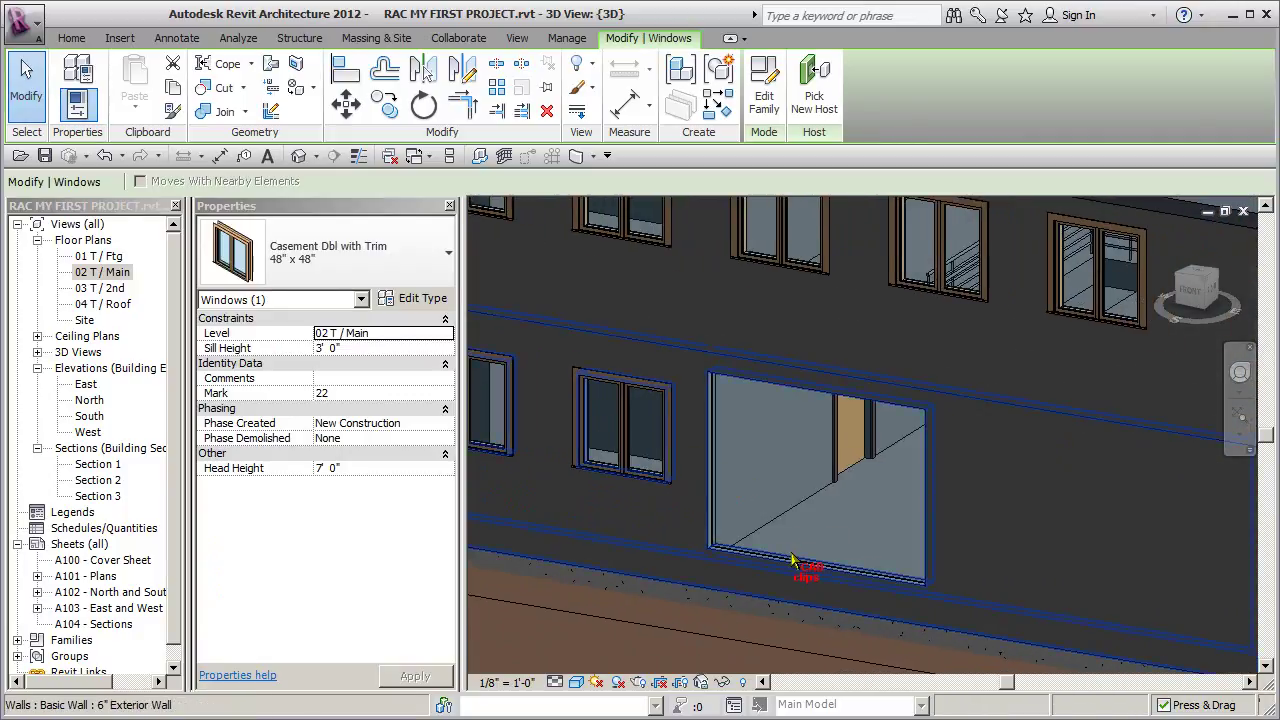
{"action": "left_click", "coordinate": [791, 561]}
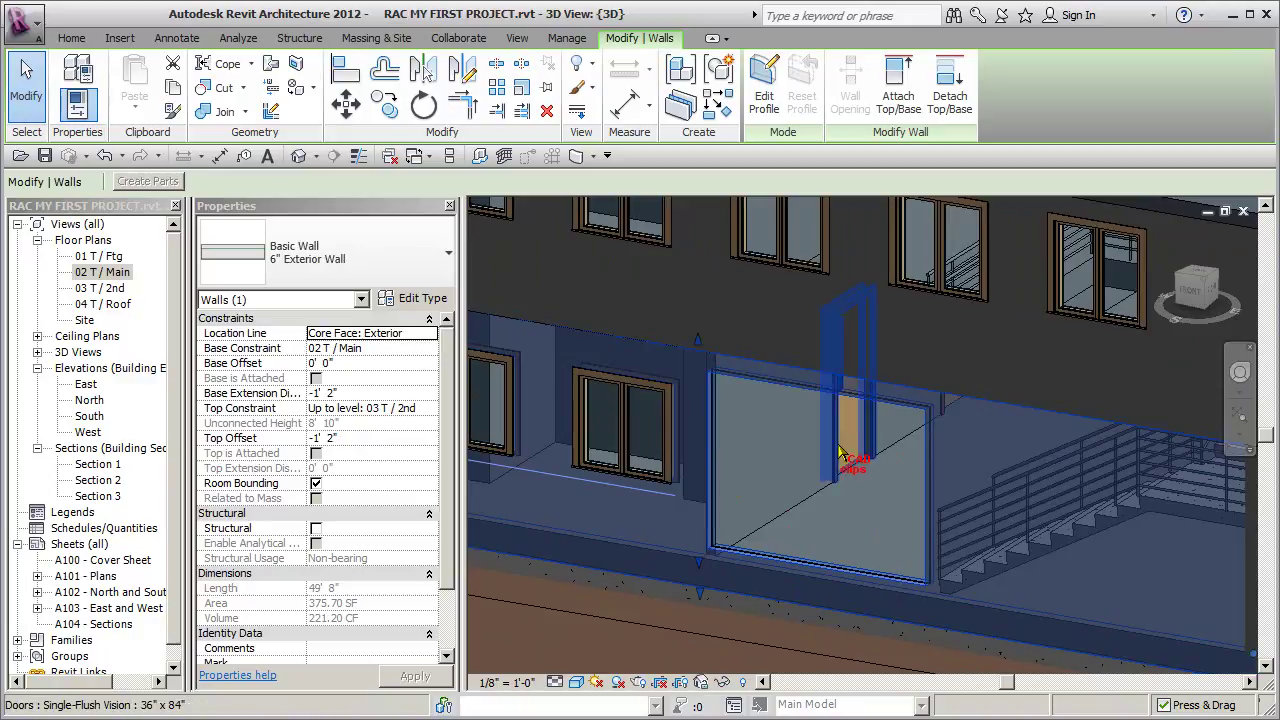
{"action": "left_click", "coordinate": [847, 455]}
{"action": "middle_click_drag", "start_coordinate": [846, 535], "coordinate": [890, 515], "text": "shift"}
{"action": "middle_click_drag", "start_coordinate": [880, 515], "coordinate": [774, 511]}
{"action": "key", "text": "Escape"}
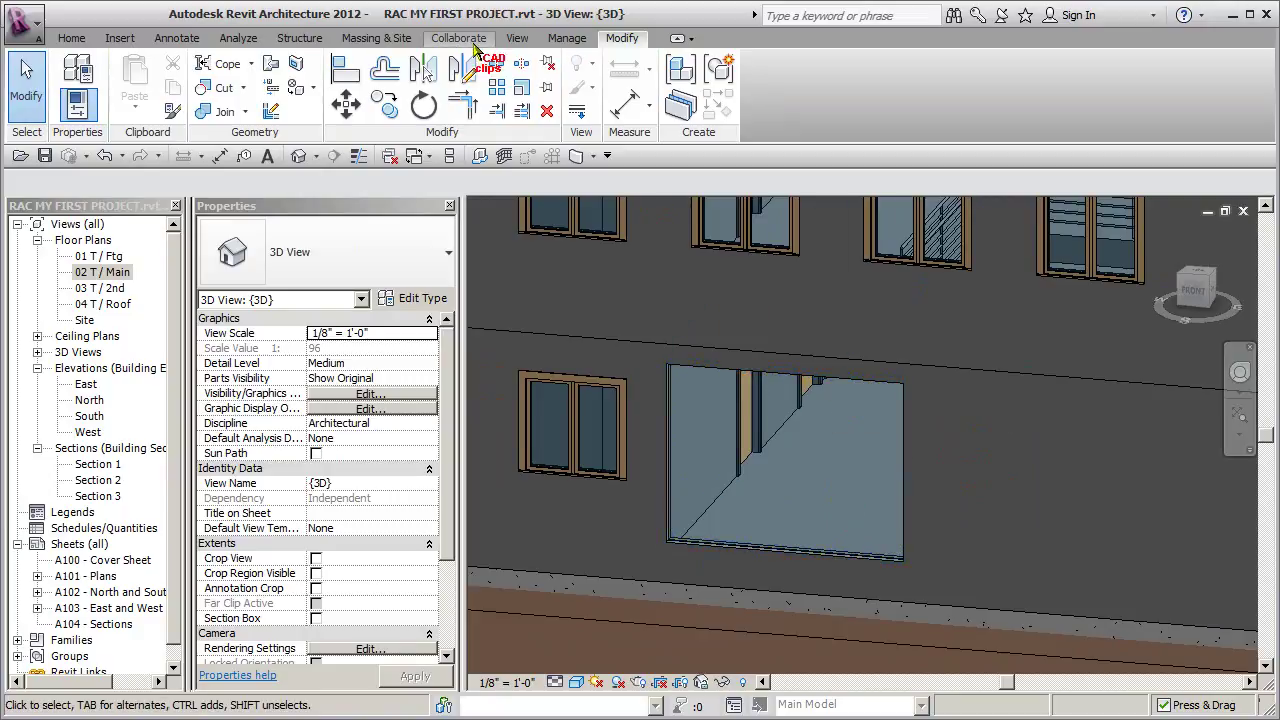
Step: Place vertical curtain grid lines at the curtain wall's midpoint, at the midpoint of its right half, and about 2'-11" from its left edge
{"action": "left_click", "coordinate": [74, 37]}
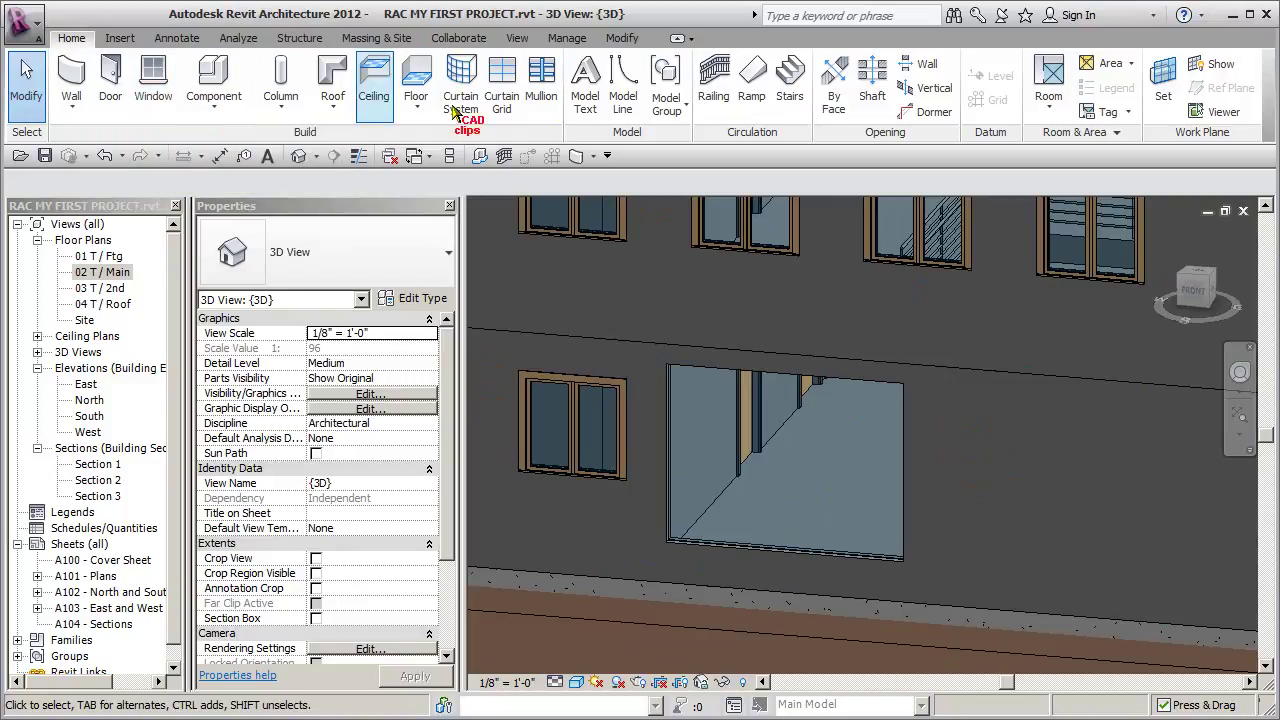
{"action": "left_click", "coordinate": [502, 92]}
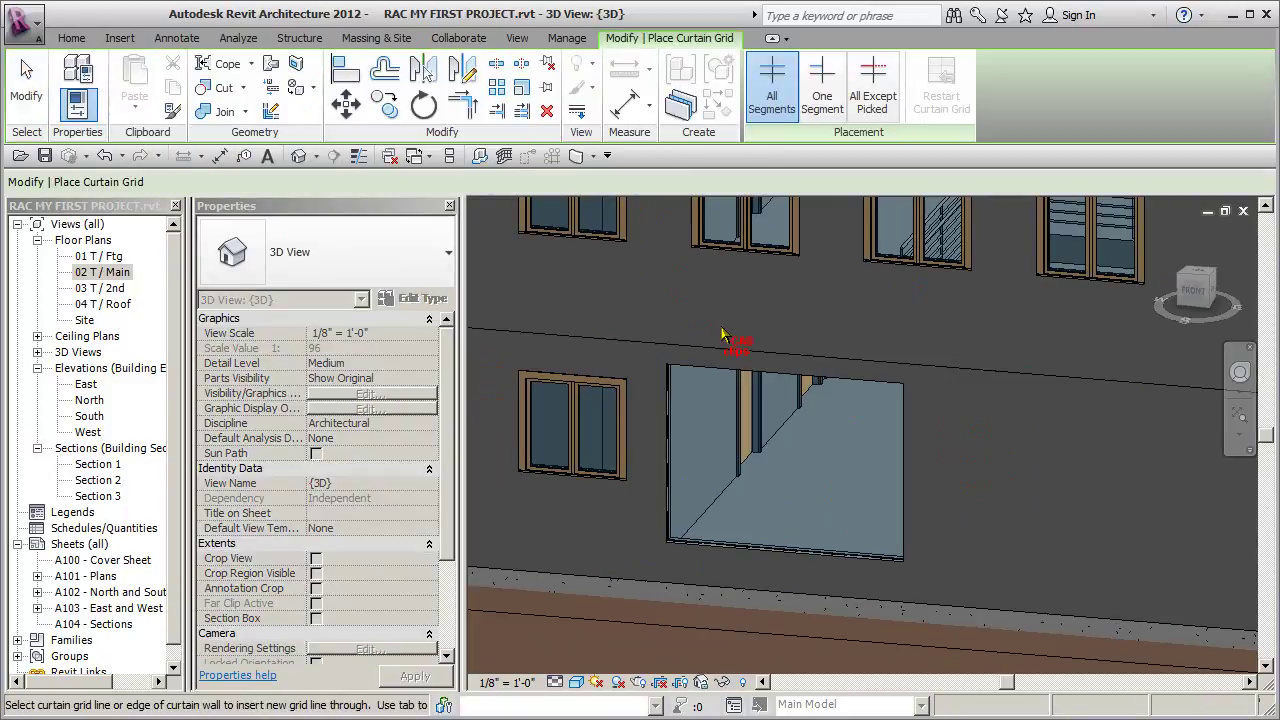
{"action": "middle_click_drag", "start_coordinate": [909, 322], "coordinate": [265, 540]}
{"action": "middle_click_drag", "start_coordinate": [850, 357], "coordinate": [709, 534]}
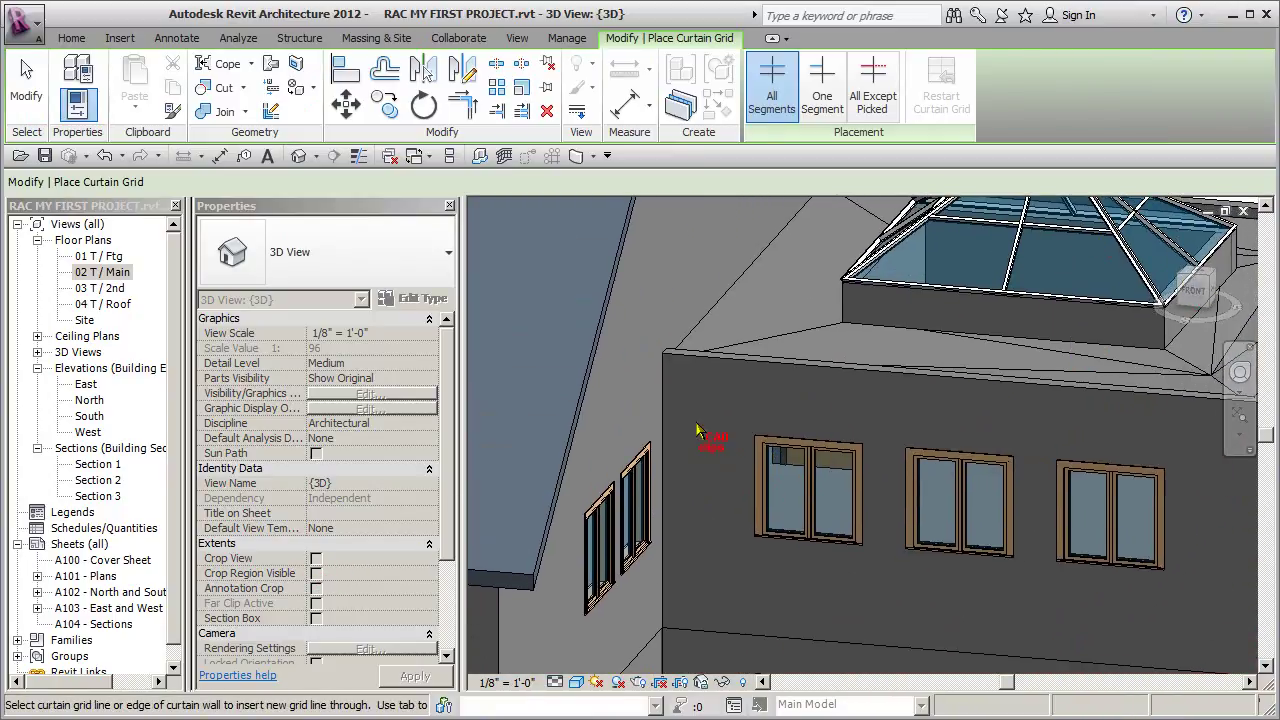
{"action": "middle_click_drag", "start_coordinate": [663, 444], "coordinate": [1032, 286]}
{"action": "middle_click_drag", "start_coordinate": [801, 377], "coordinate": [1045, 285]}
{"action": "middle_click_drag", "start_coordinate": [674, 502], "coordinate": [838, 368]}
{"action": "scroll", "coordinate": [797, 457], "scroll_direction": "up", "scroll_amount": 2}
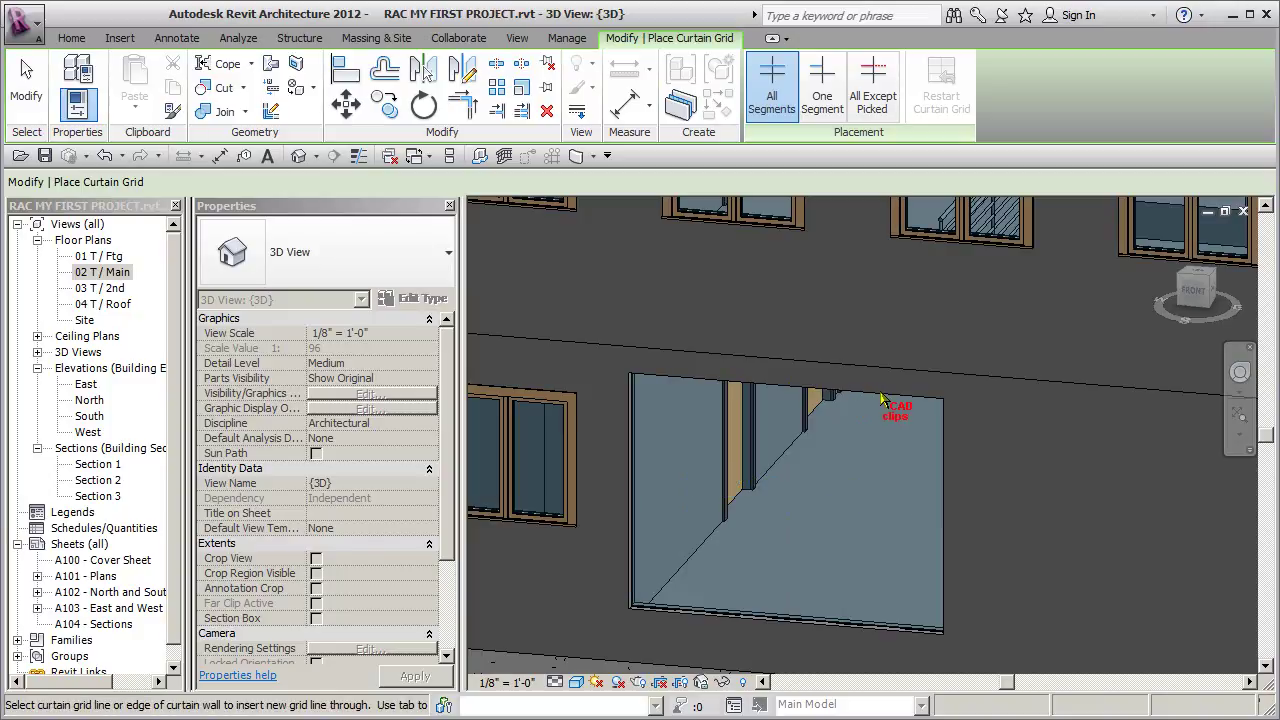
{"action": "left_click", "coordinate": [790, 398]}
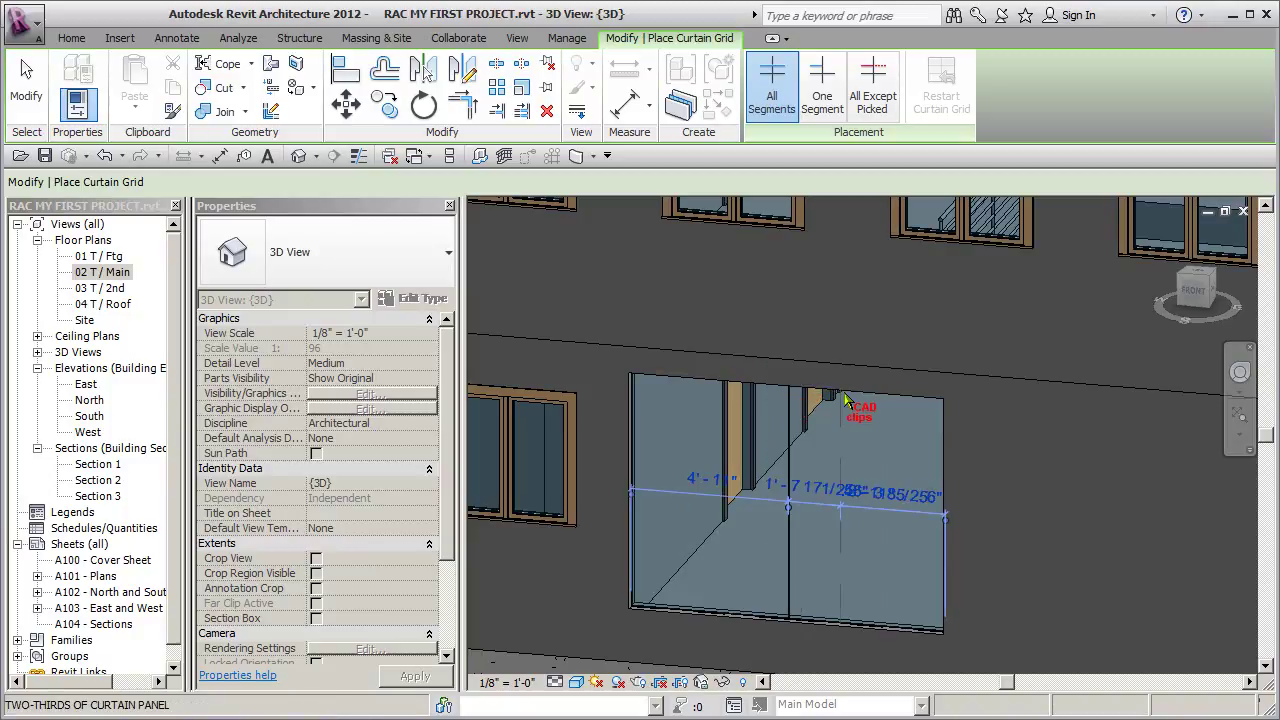
{"action": "left_click", "coordinate": [874, 401]}
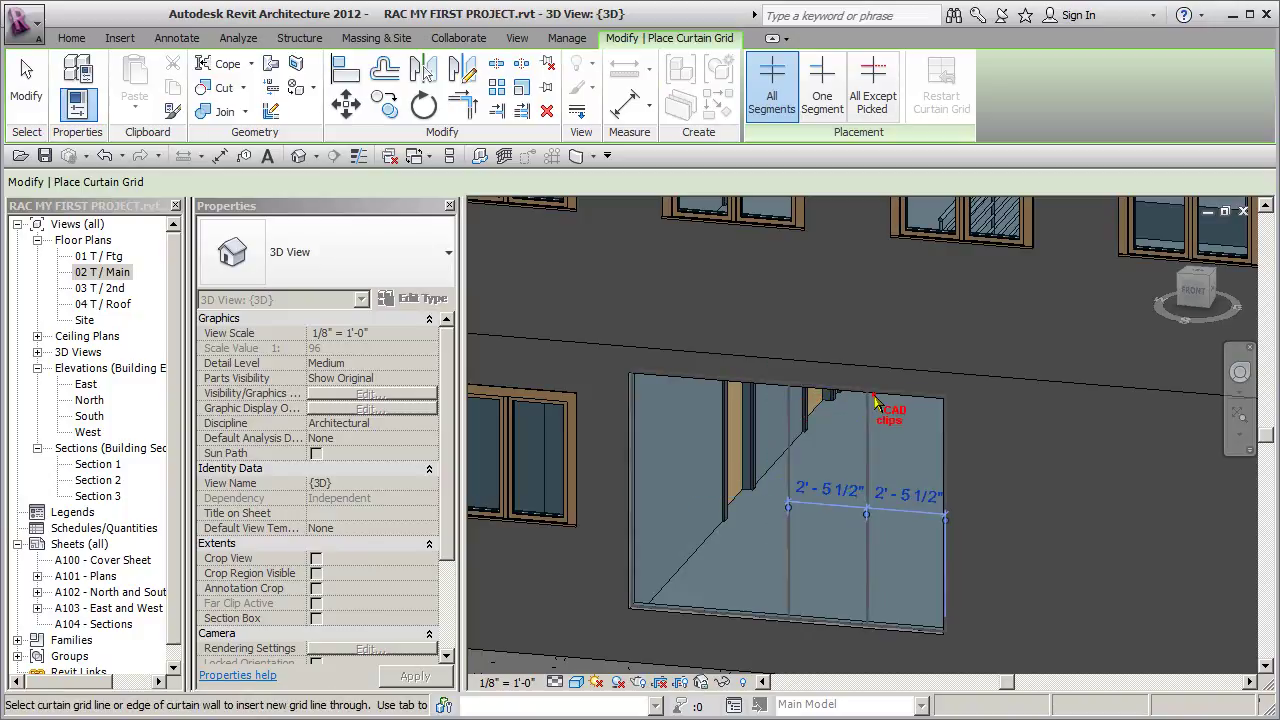
{"action": "left_click", "coordinate": [723, 384]}
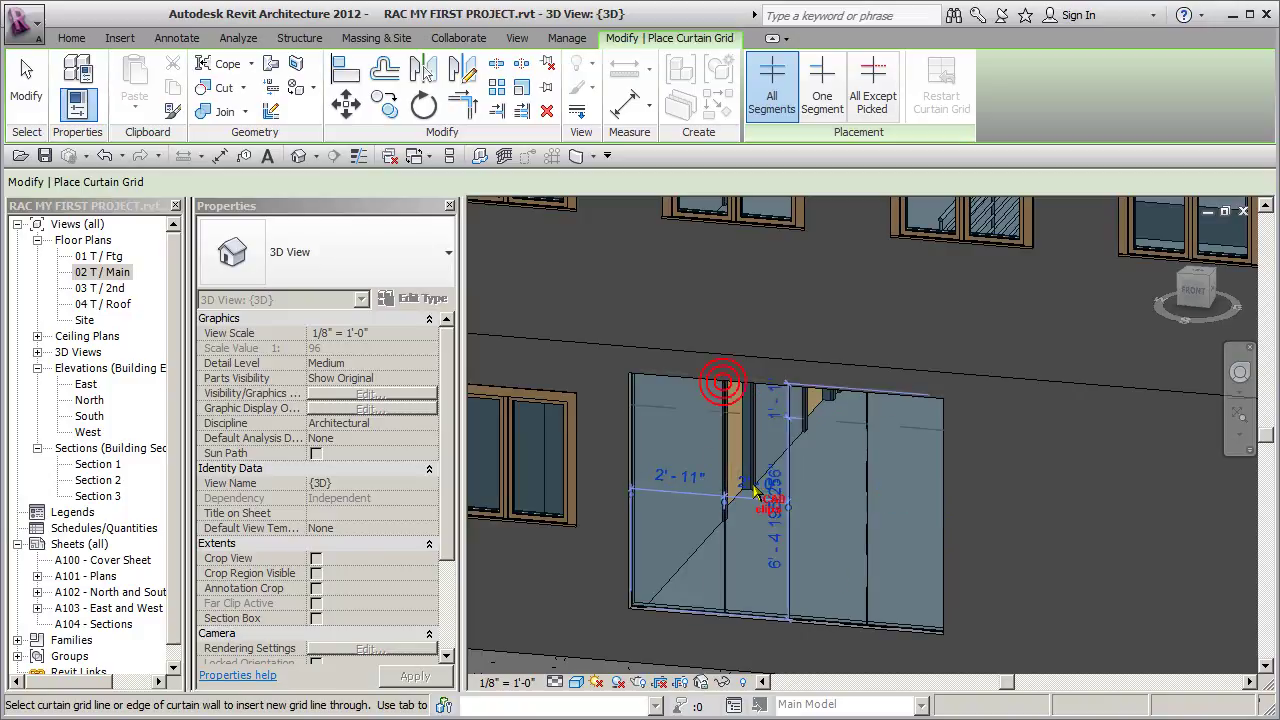
{"action": "scroll", "coordinate": [765, 548], "scroll_direction": "up", "scroll_amount": 3}
{"action": "key", "text": "Escape"}
{"action": "key", "text": "Escape"}
Step: Delete the three vertical grid lines from the curtain wall
{"action": "scroll", "coordinate": [812, 566], "scroll_direction": "down", "scroll_amount": 2}
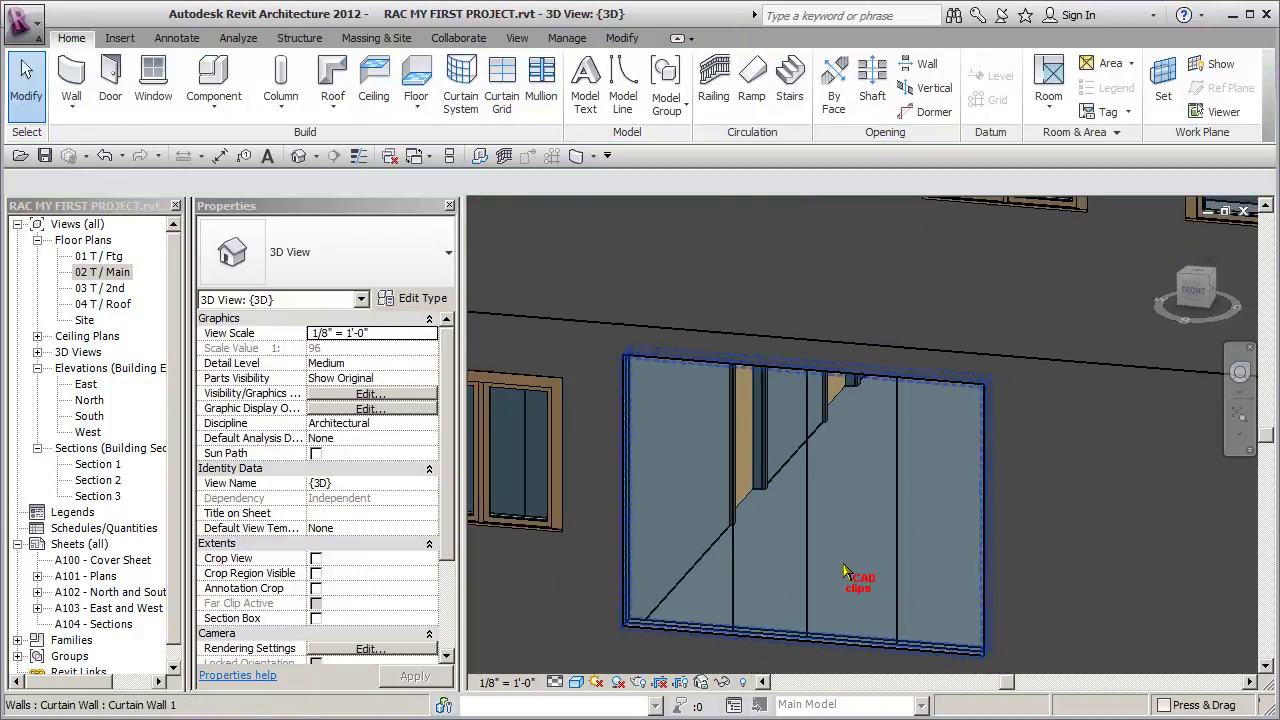
{"action": "middle_click_drag", "start_coordinate": [886, 570], "coordinate": [802, 544]}
{"action": "left_click", "coordinate": [813, 549]}
{"action": "key", "text": "Delete"}
{"action": "left_click", "coordinate": [723, 556]}
{"action": "key", "text": "Escape"}
{"action": "key", "text": "Tab"}
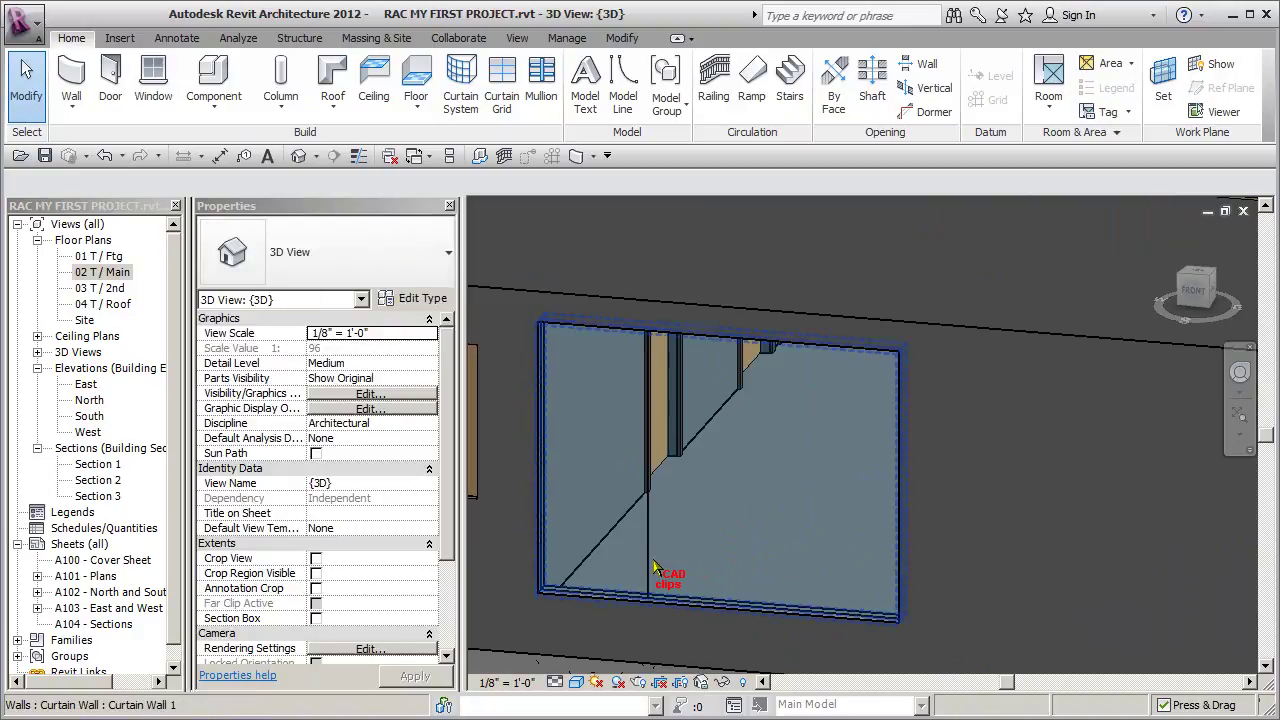
{"action": "left_click", "coordinate": [725, 562]}
{"action": "left_click", "coordinate": [985, 520]}
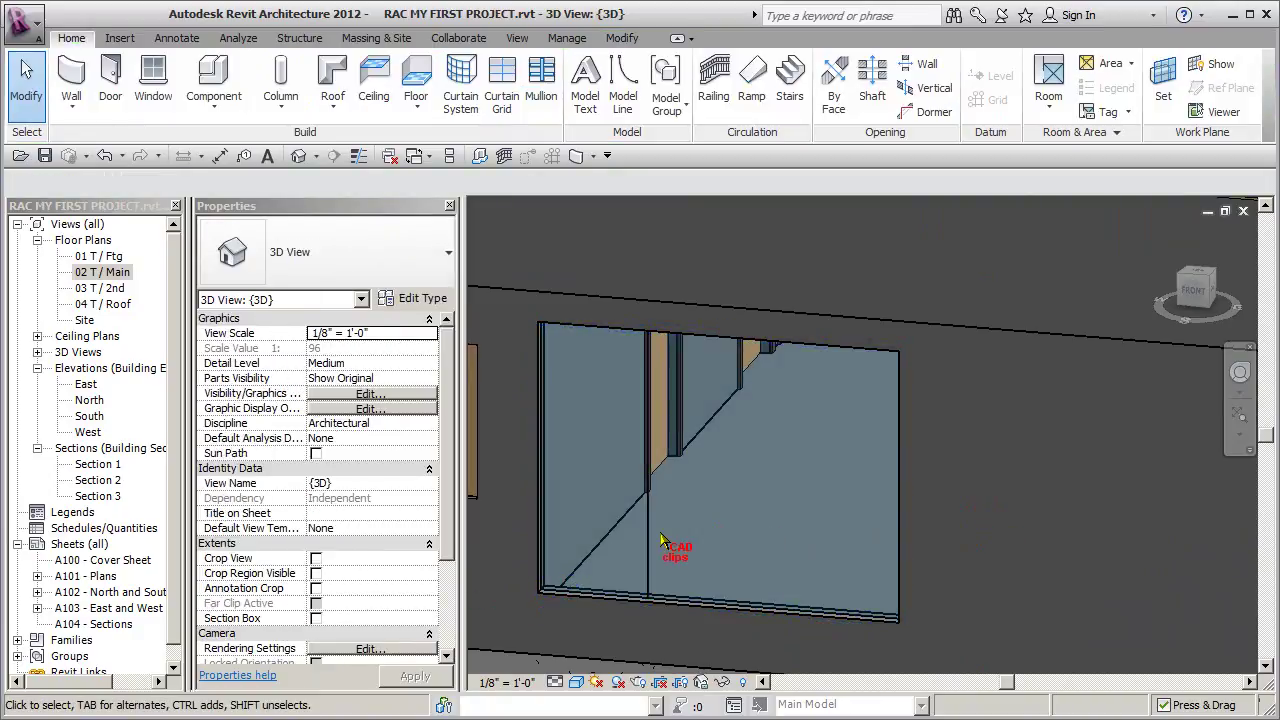
{"action": "left_click", "coordinate": [651, 538]}
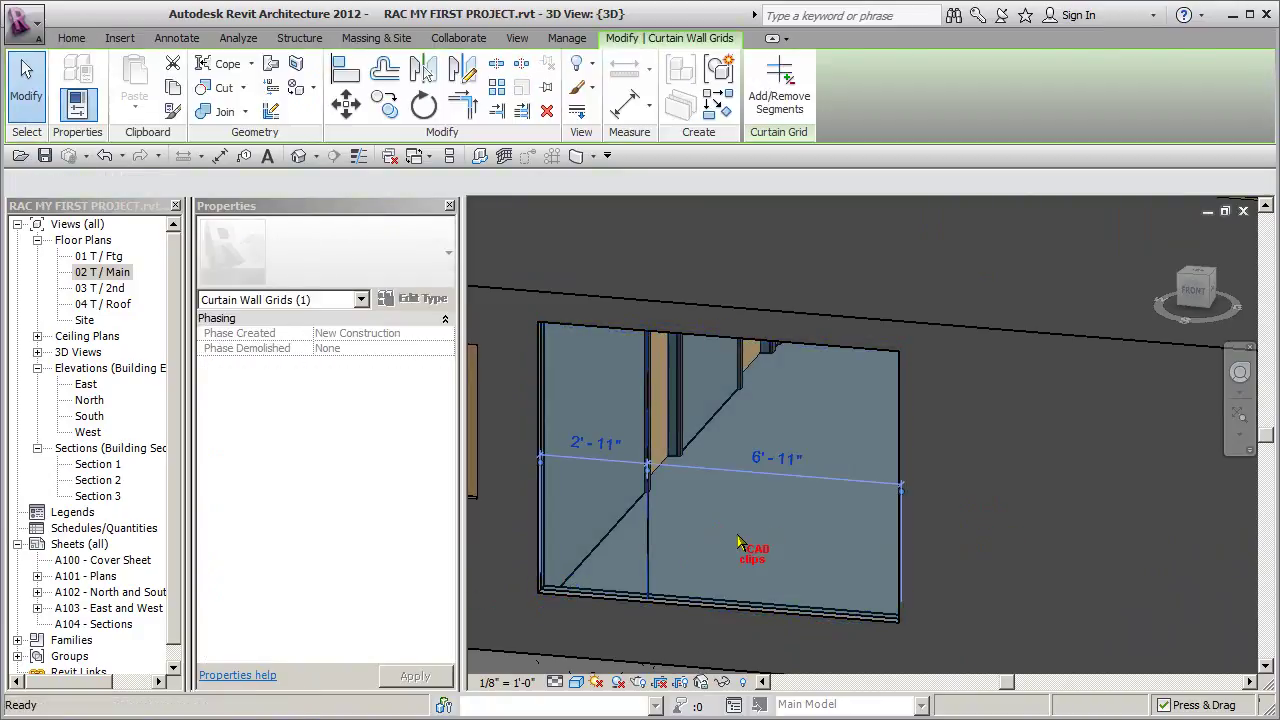
{"action": "key", "text": "Escape"}
Step: In the South elevation, divide the curtain wall into four equal bays with vertical grid lines at its midpoint and the midpoints of both halves
{"action": "double_click", "coordinate": [89, 414]}
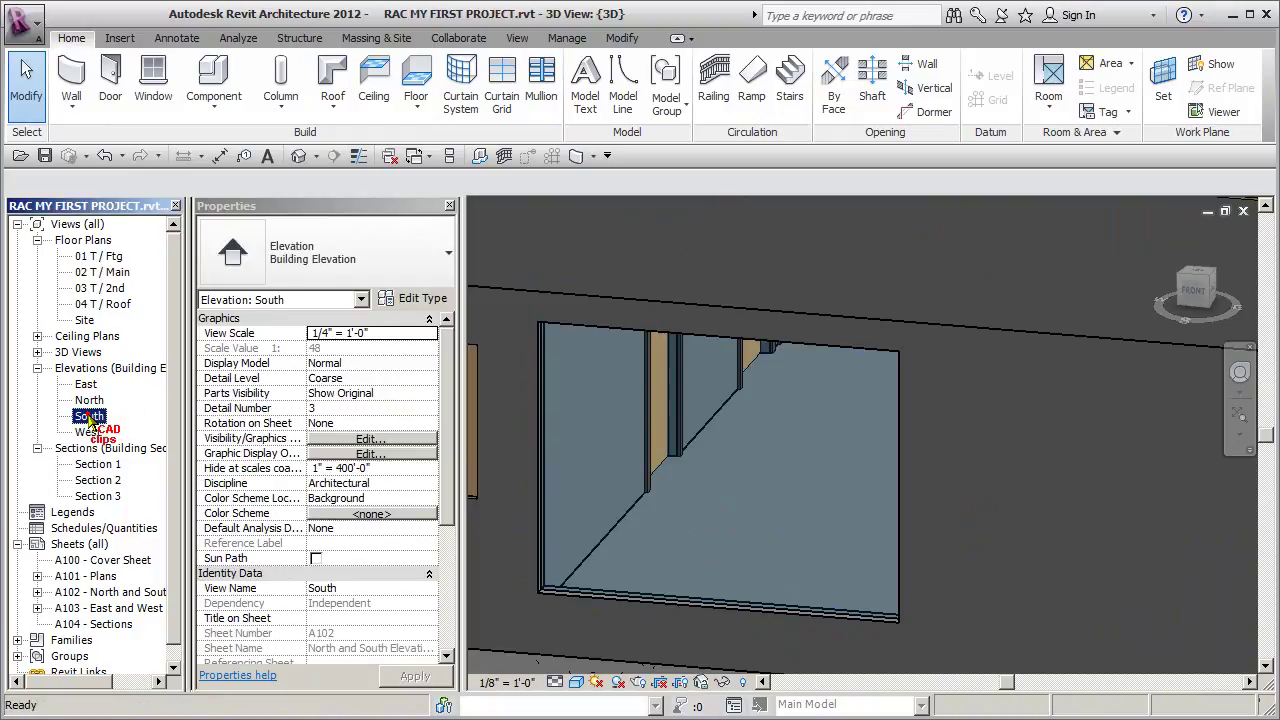
{"action": "scroll", "coordinate": [838, 553], "scroll_direction": "up", "scroll_amount": 5}
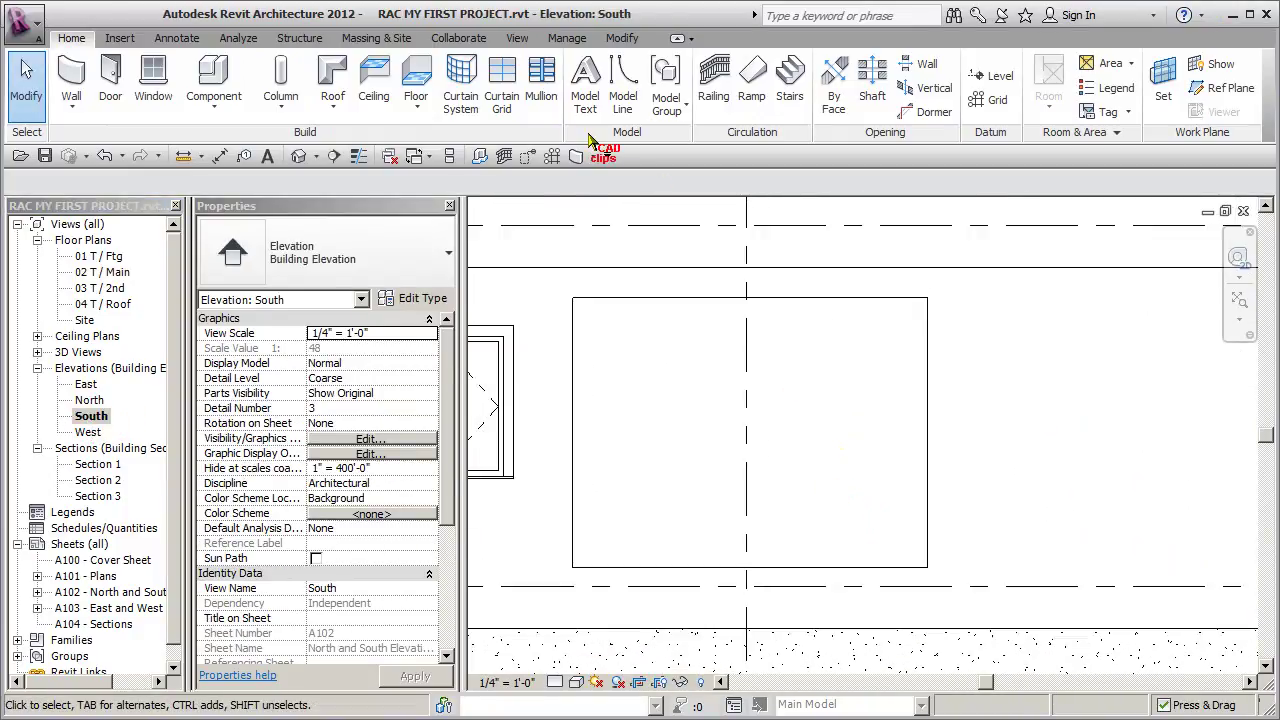
{"action": "left_click", "coordinate": [502, 92]}
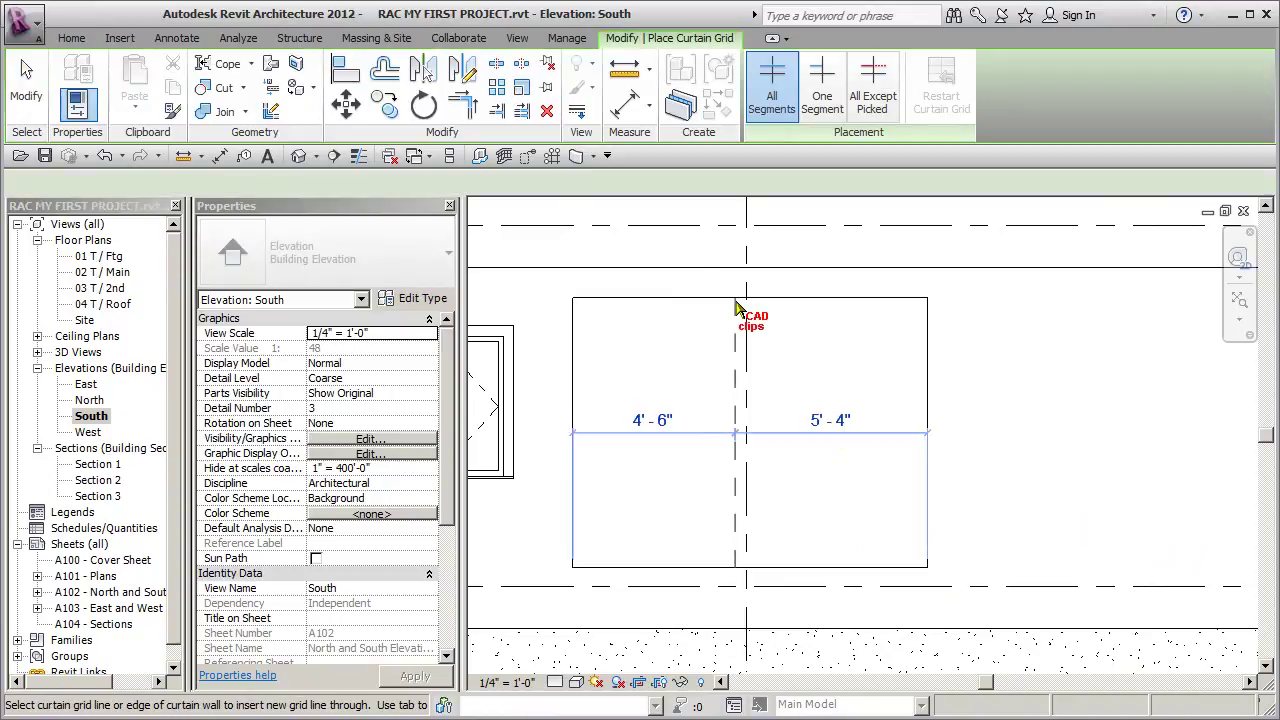
{"action": "left_click", "coordinate": [741, 305]}
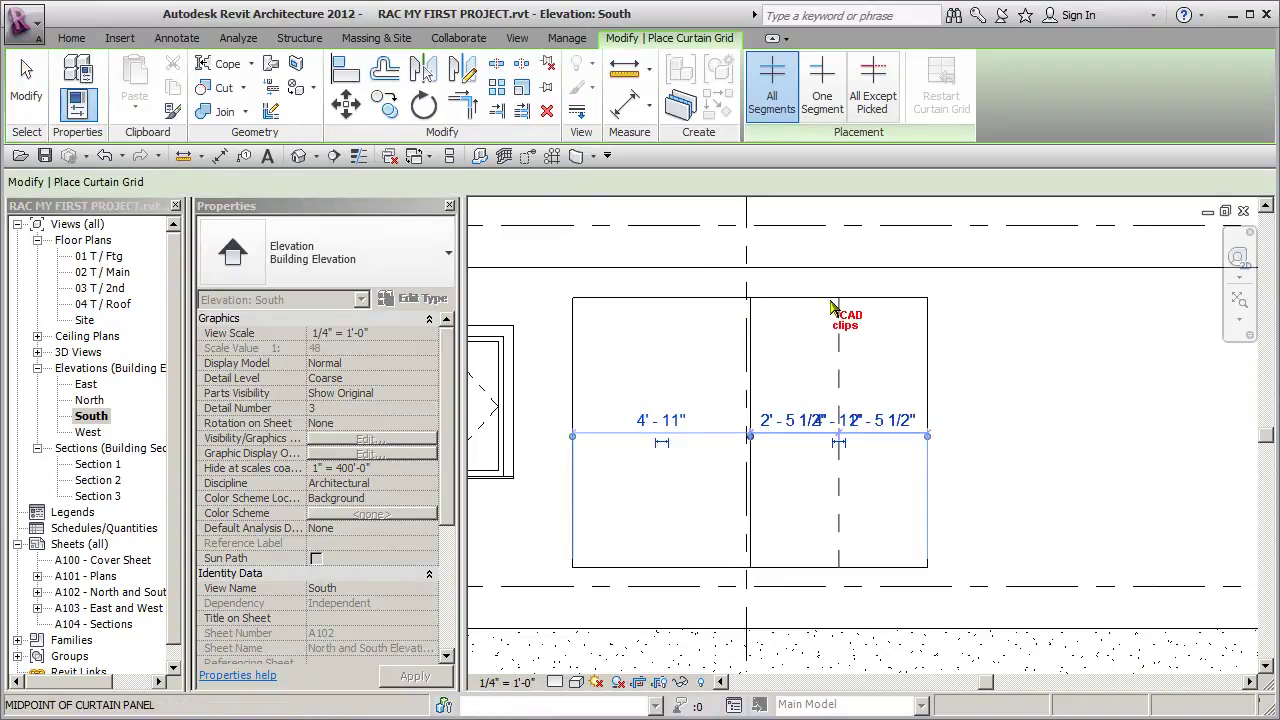
{"action": "left_click", "coordinate": [831, 305]}
{"action": "left_click", "coordinate": [652, 318]}
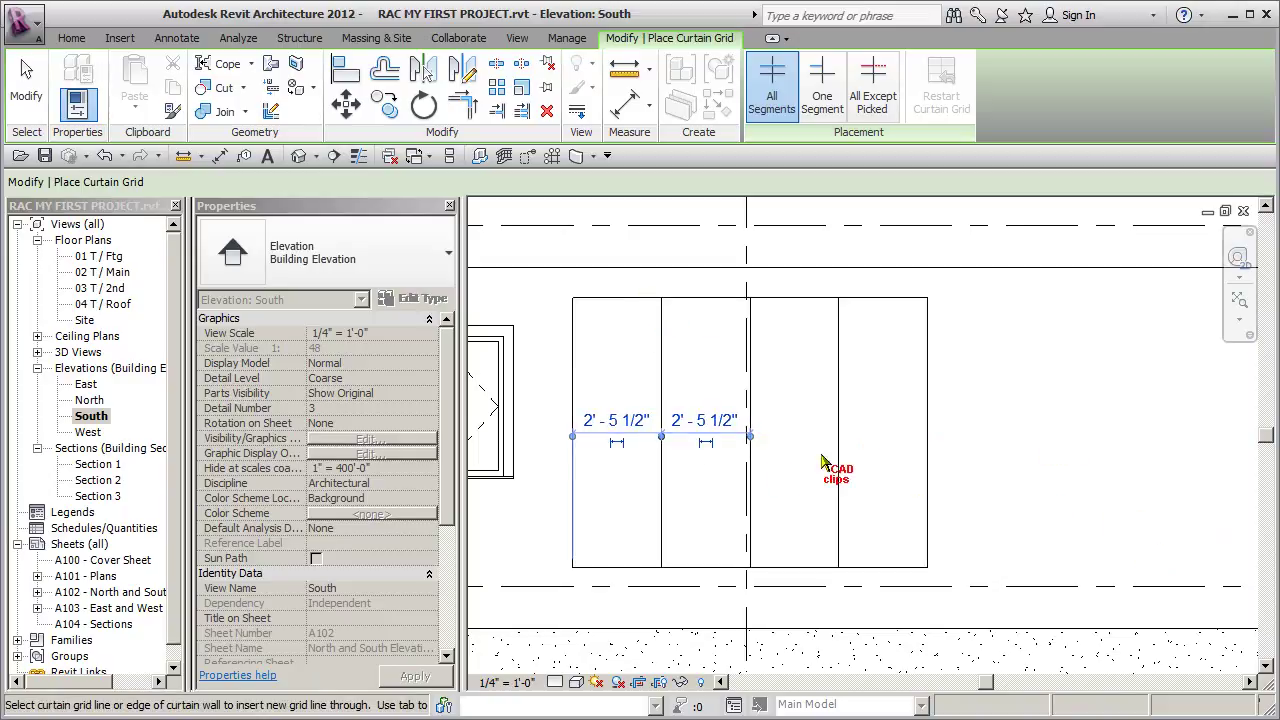
{"action": "key", "text": "Escape"}
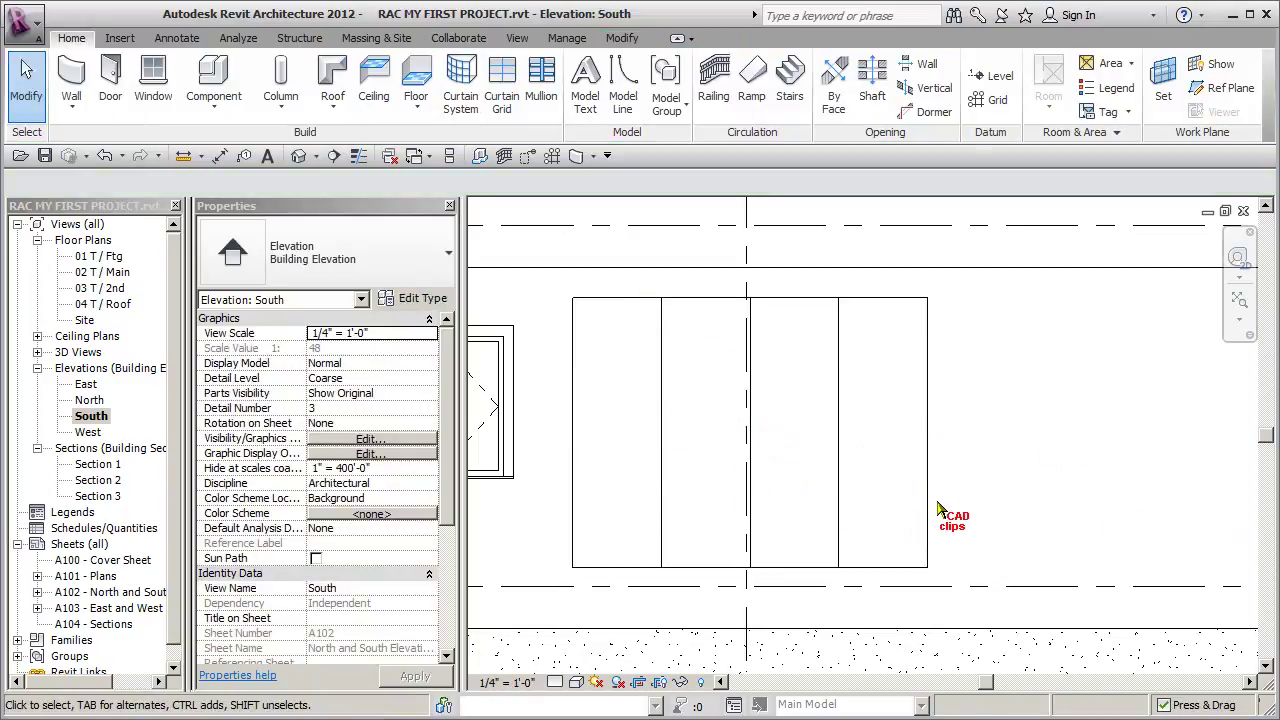
Step: Stretch the curtain wall's top edge up to about 8'-5" above the 02 T / Main level
{"action": "left_click", "coordinate": [505, 90]}
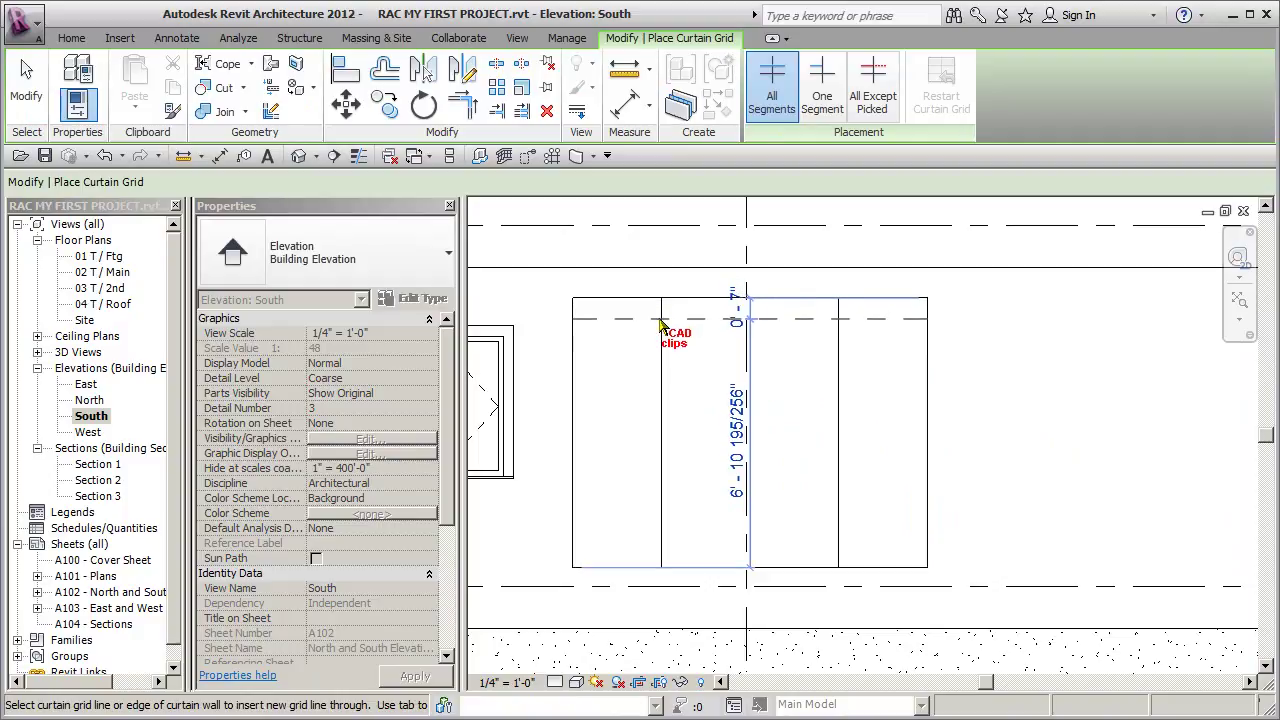
{"action": "key", "text": "Escape"}
{"action": "left_click", "coordinate": [700, 295]}
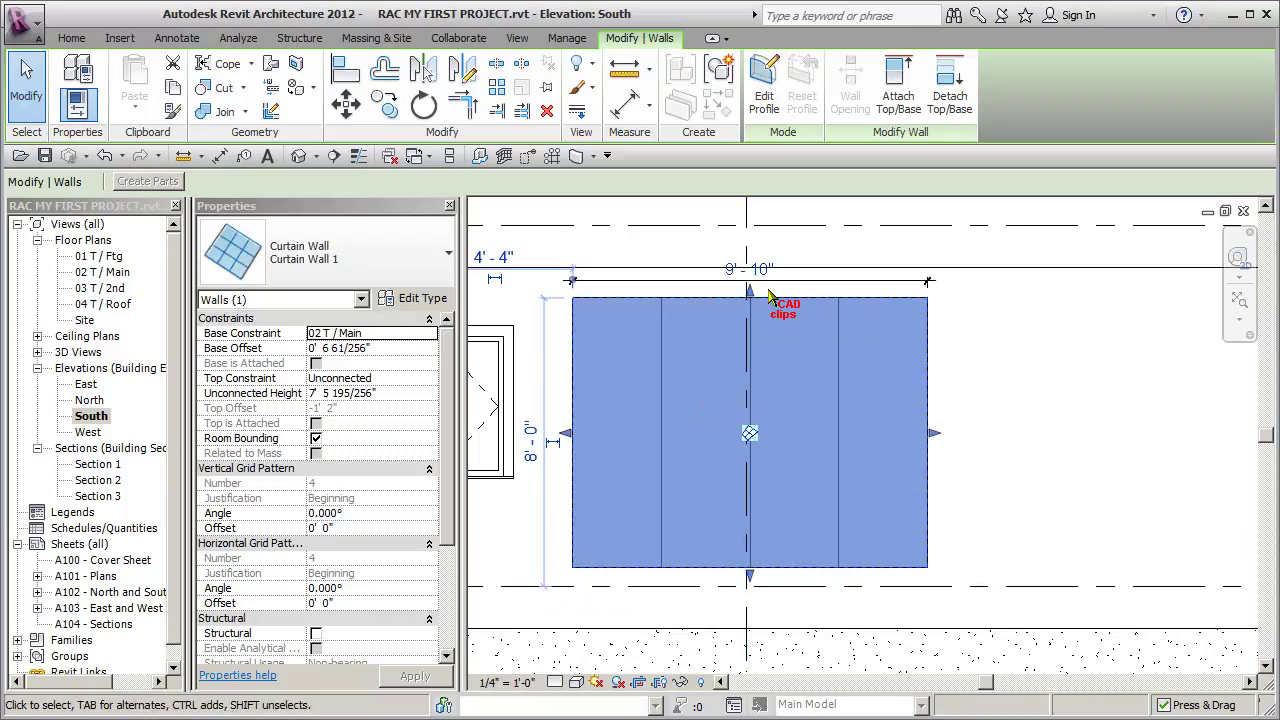
{"action": "left_click_drag", "start_coordinate": [751, 294], "coordinate": [749, 286]}
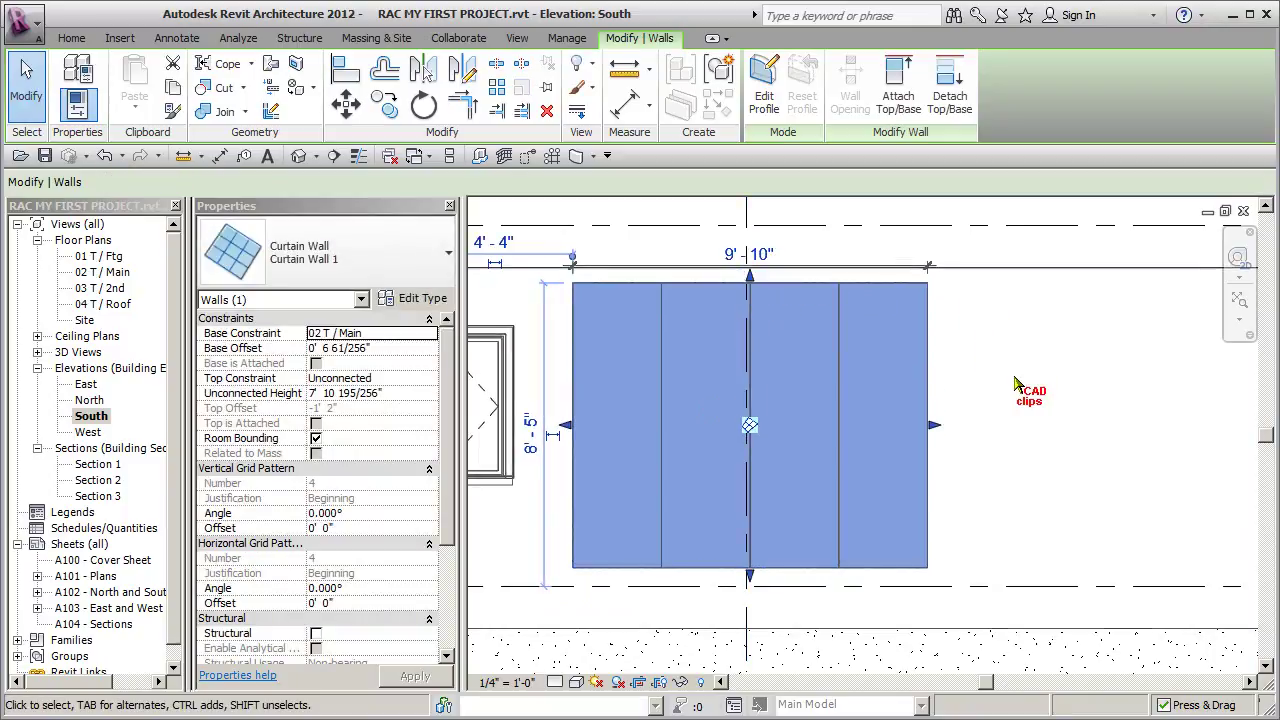
{"action": "left_click", "coordinate": [1013, 378]}
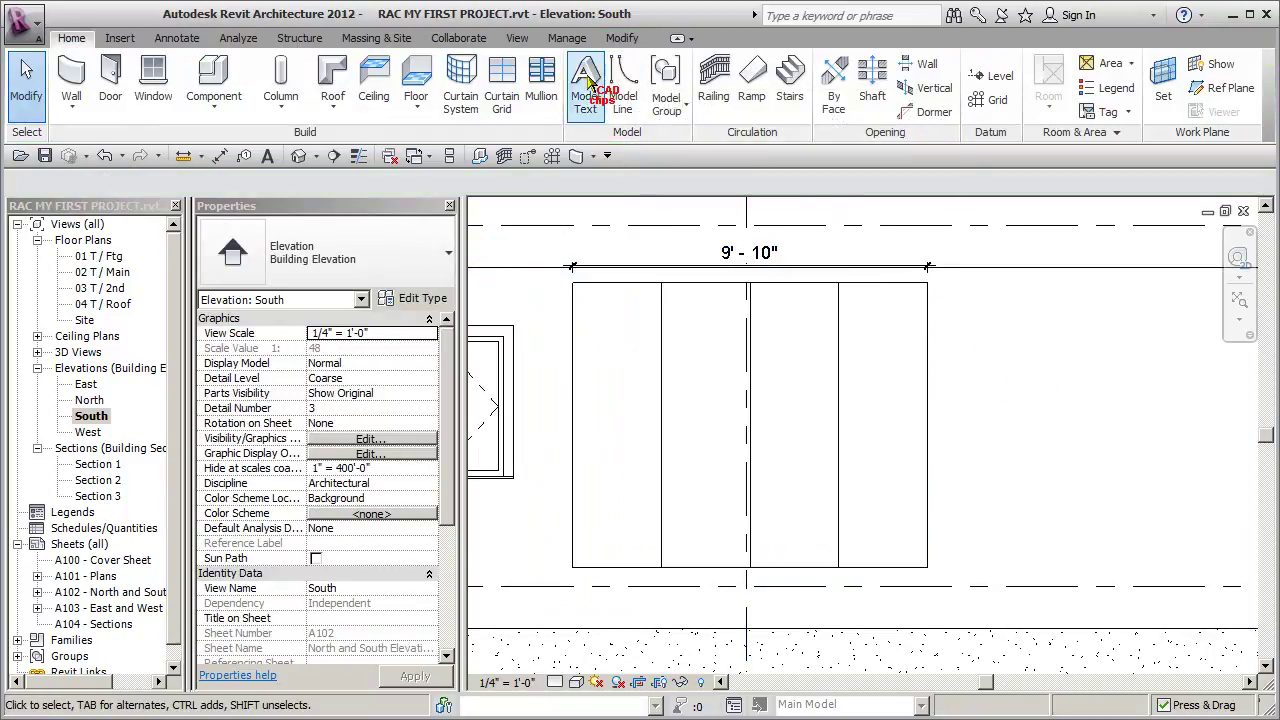
Step: Place a horizontal curtain grid line across all bays about 10" below the curtain wall's top edge
{"action": "left_click", "coordinate": [502, 85]}
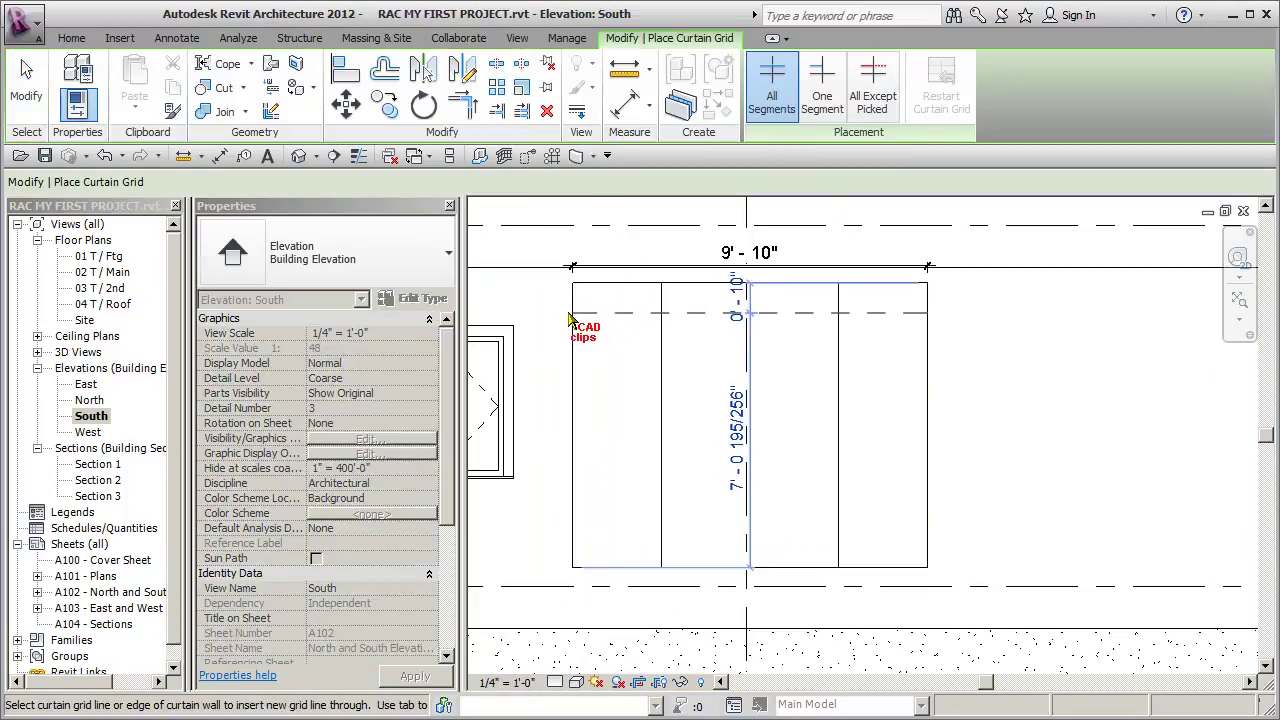
{"action": "left_click", "coordinate": [568, 316]}
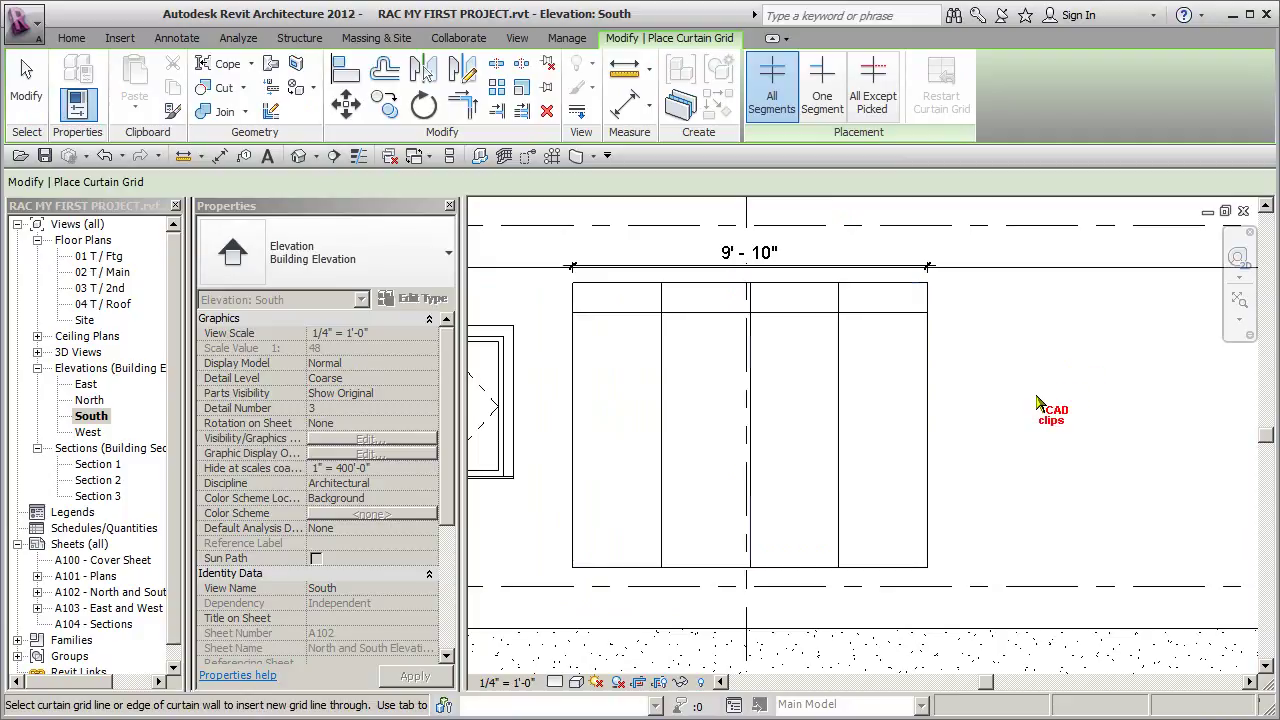
{"action": "key", "text": "Escape"}
{"action": "key", "text": "Escape"}
{"action": "scroll", "coordinate": [1030, 405], "scroll_direction": "down", "scroll_amount": 1}
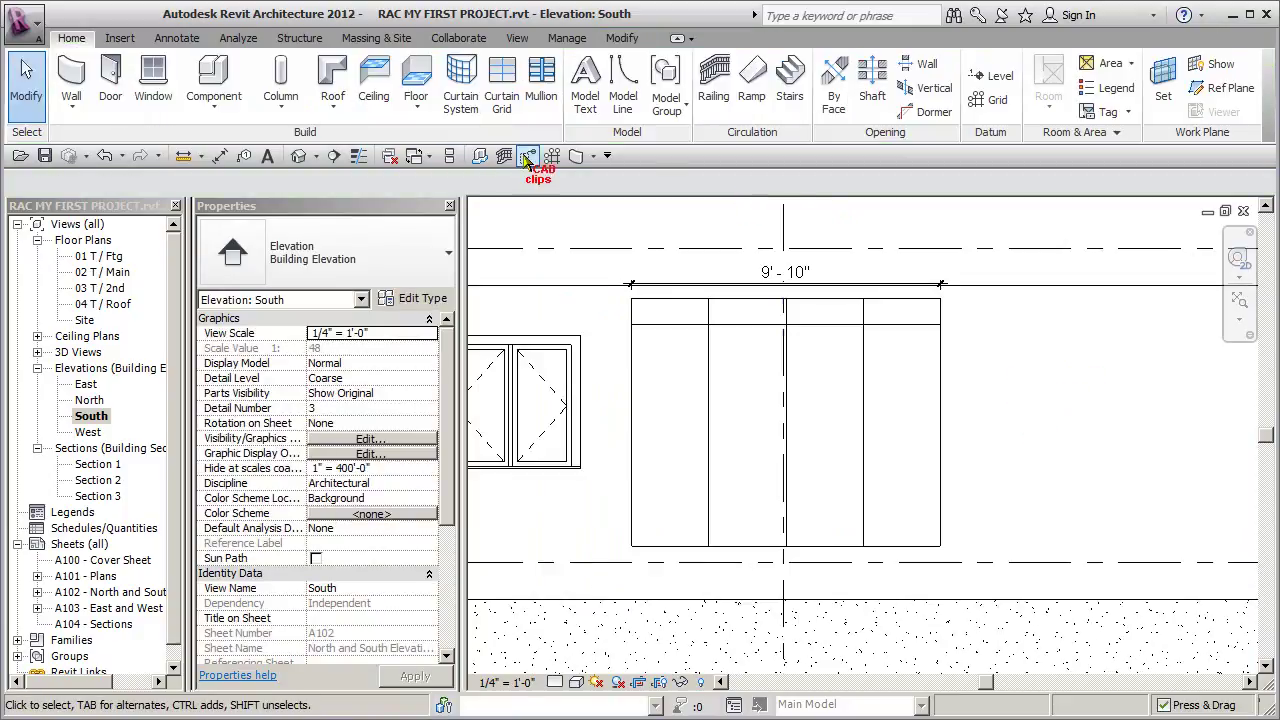
Step: In the default 3D view, place 2.5" x 5" rectangular mullions along all four outer edges of the curtain wall
{"action": "left_click", "coordinate": [297, 156]}
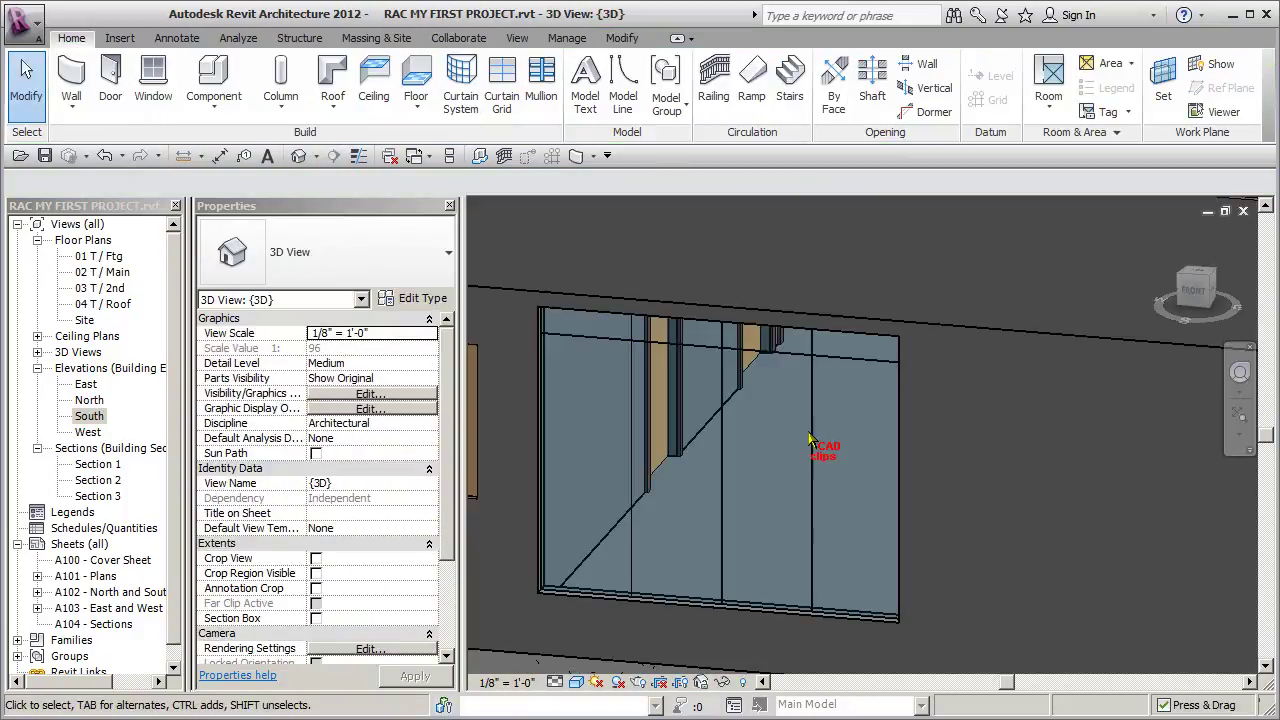
{"action": "middle_click_drag", "start_coordinate": [829, 474], "coordinate": [903, 457], "text": "shift"}
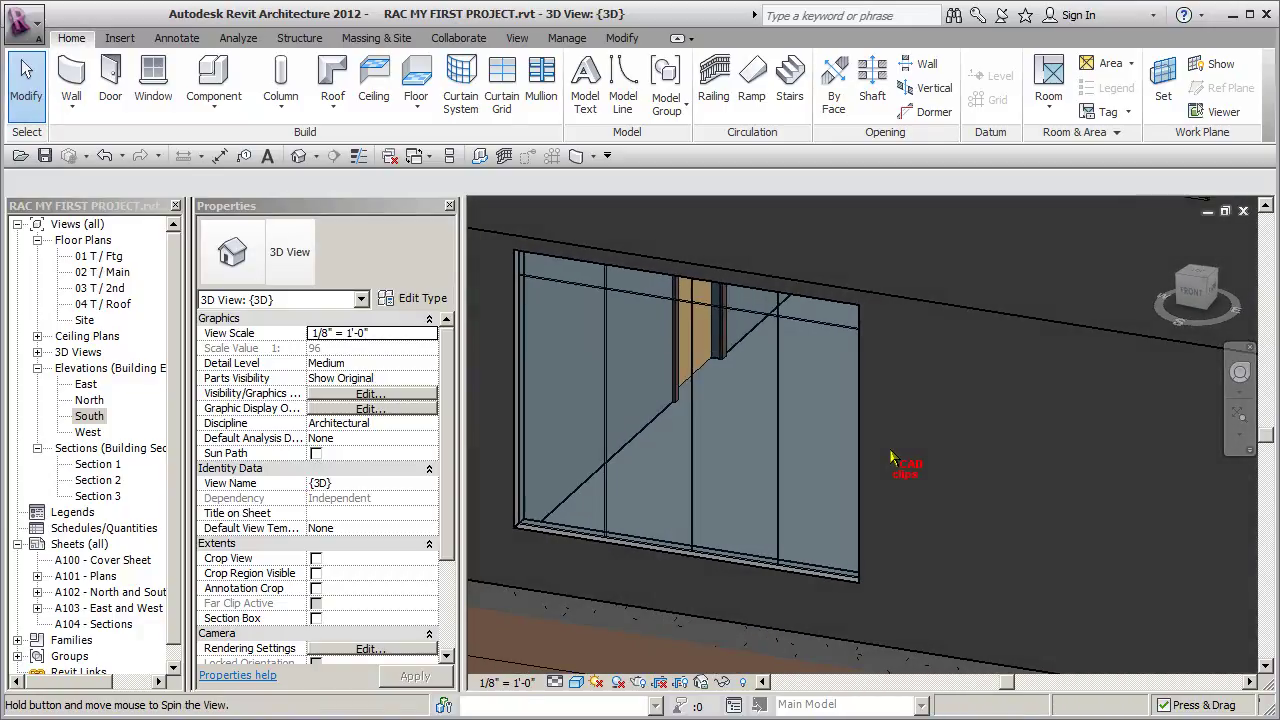
{"action": "left_click", "coordinate": [540, 86]}
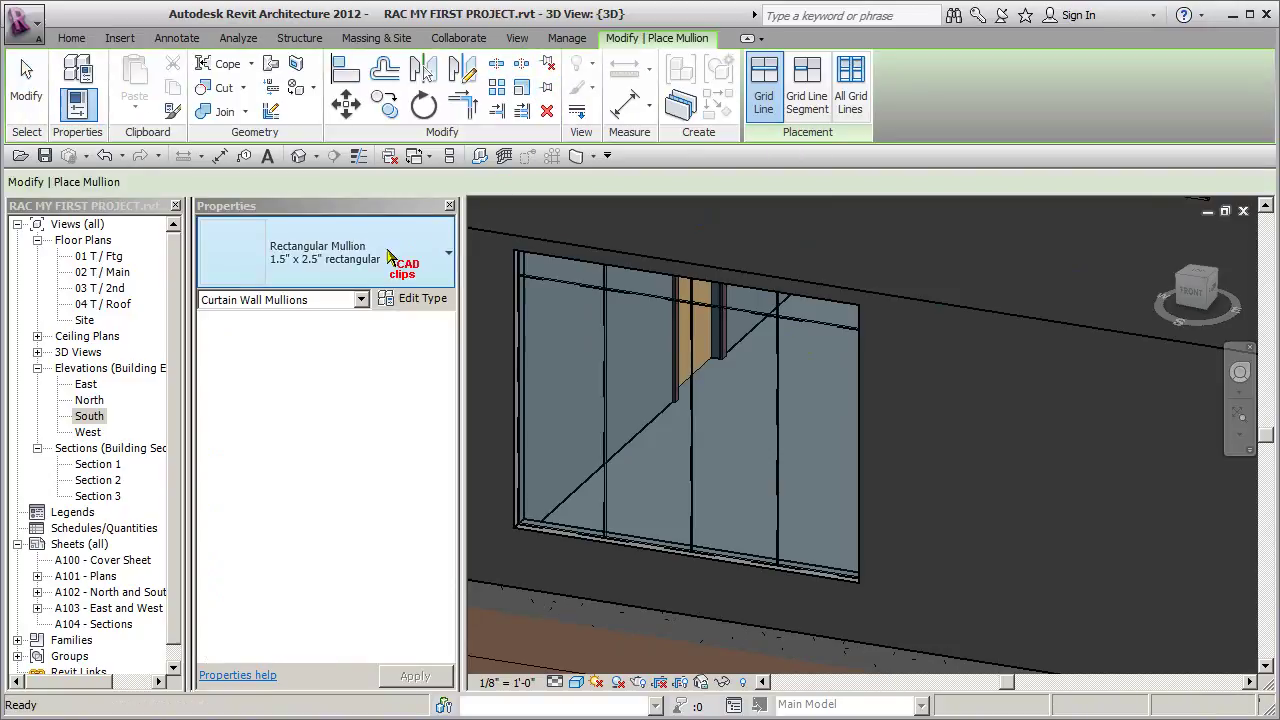
{"action": "left_click", "coordinate": [380, 262]}
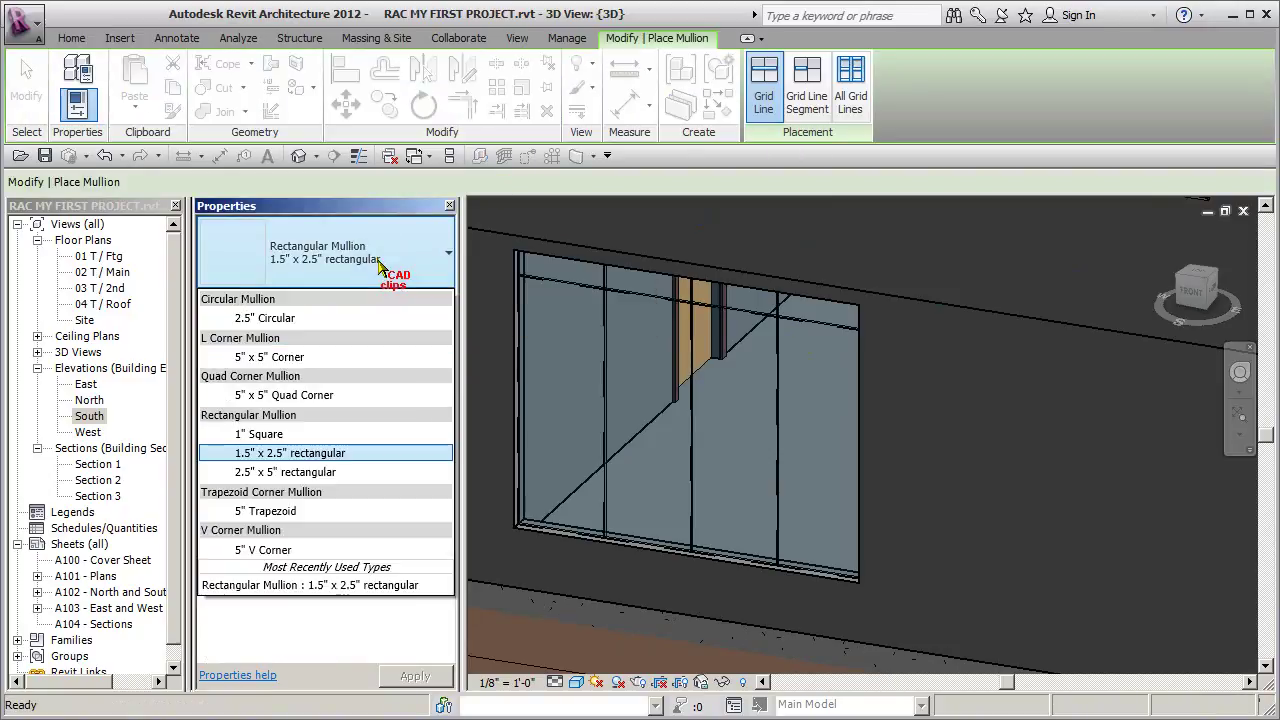
{"action": "left_click", "coordinate": [338, 472]}
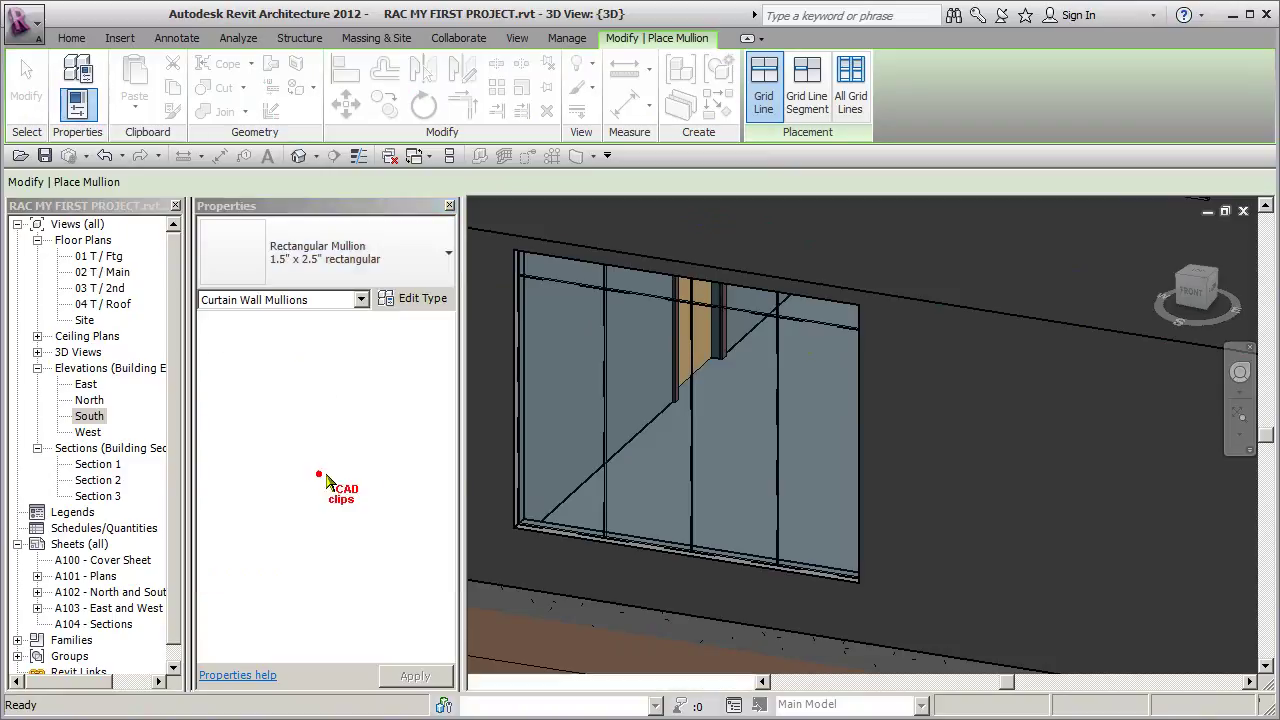
{"action": "left_click", "coordinate": [521, 460]}
{"action": "left_click", "coordinate": [648, 276]}
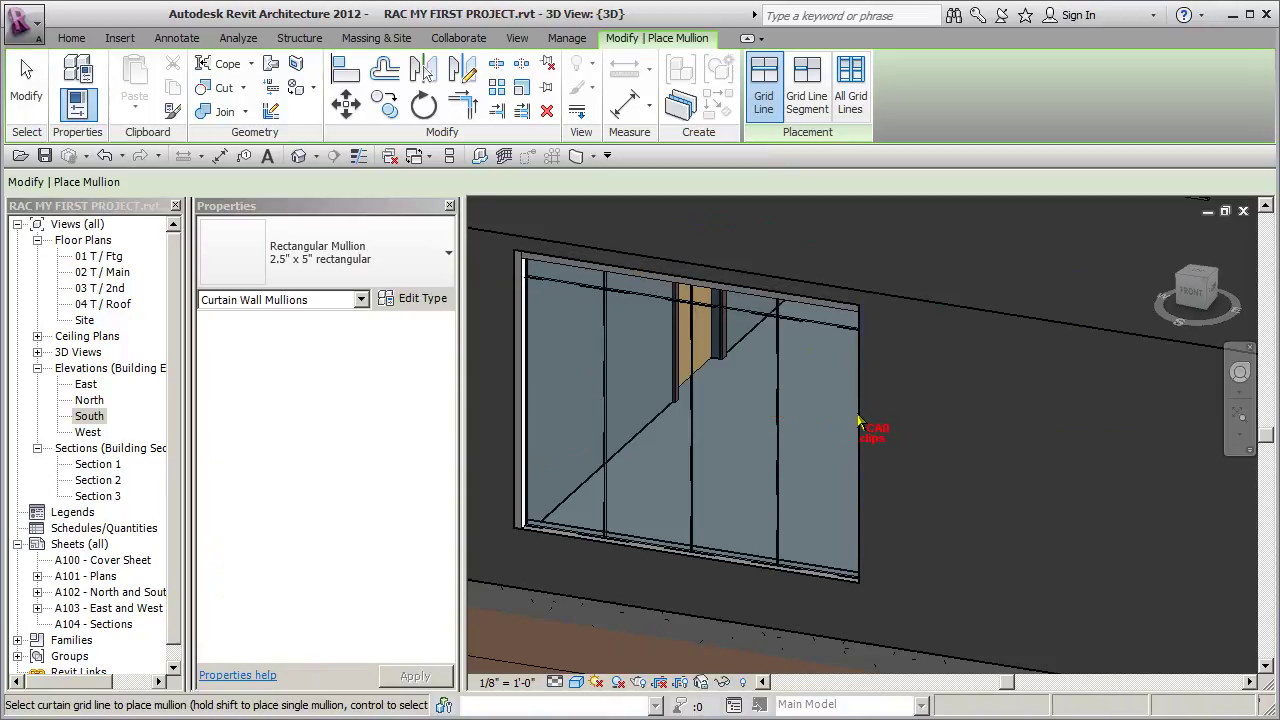
{"action": "left_click", "coordinate": [797, 566]}
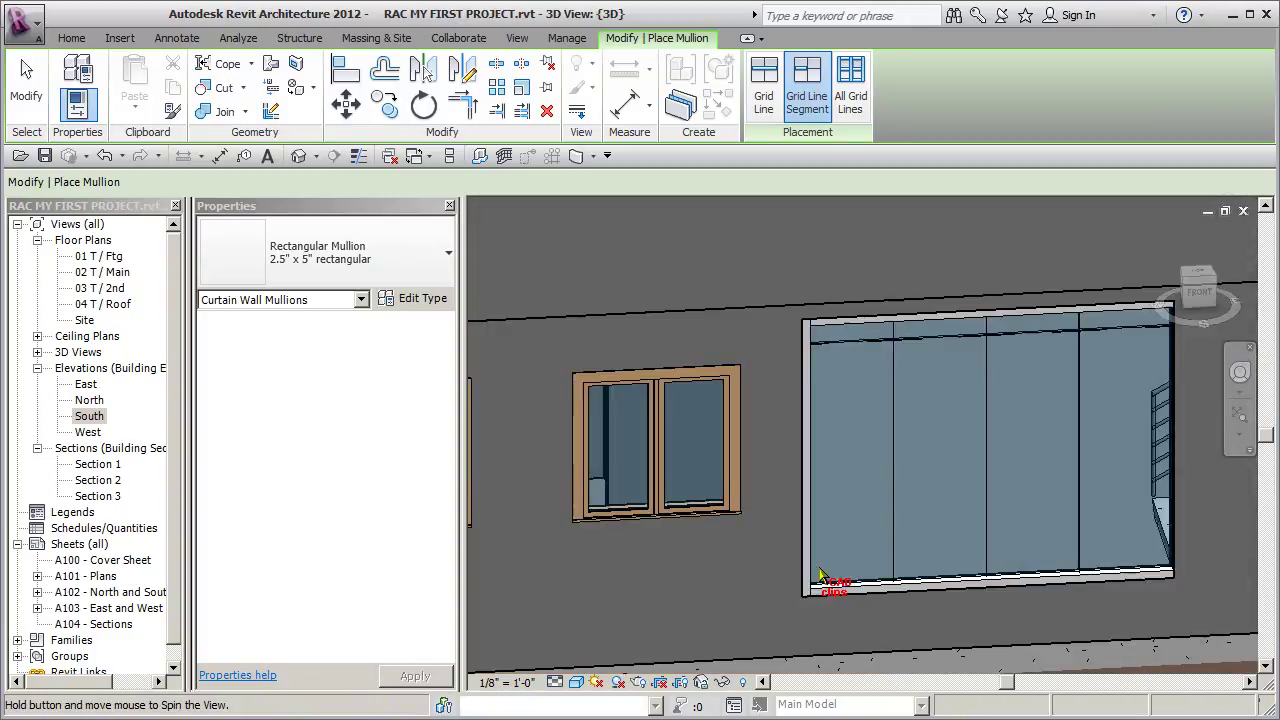
{"action": "mouse_move", "coordinate": [829, 586]}
{"action": "middle_mouse_down"}
{"action": "mouse_move", "coordinate": [897, 552]}
{"action": "mouse_move", "coordinate": [628, 543]}
{"action": "middle_mouse_up"}
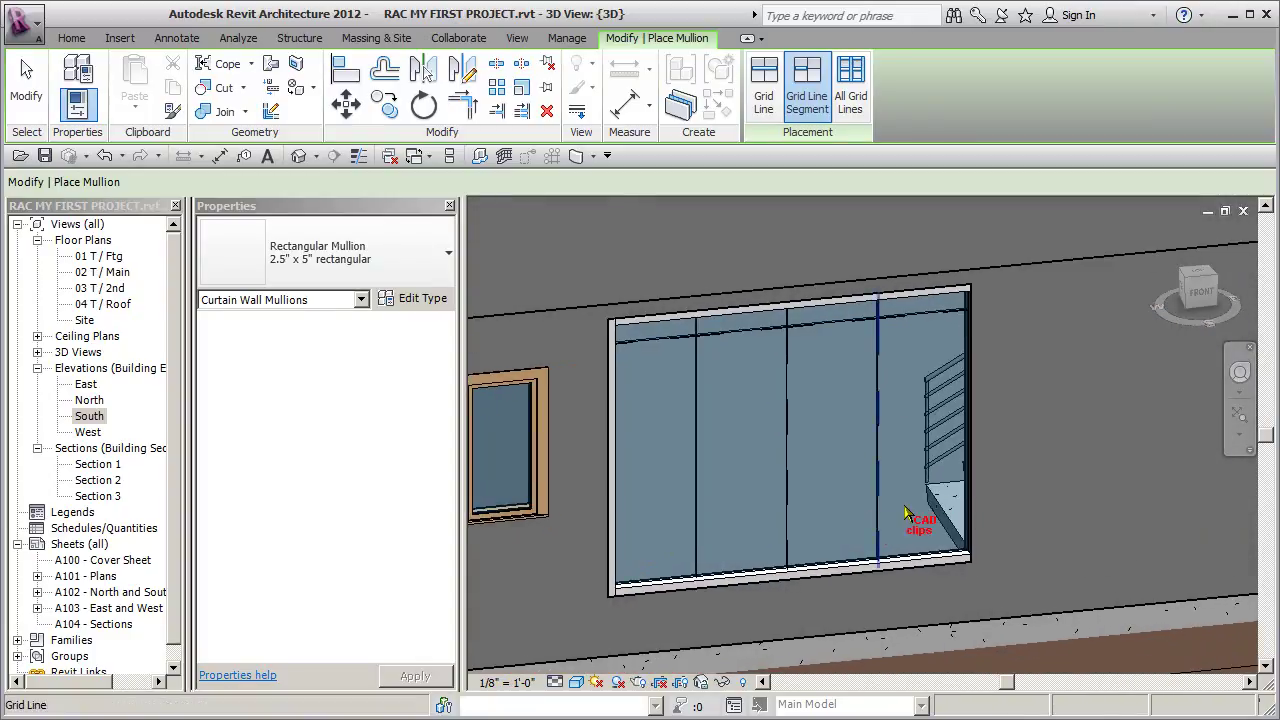
{"action": "left_click", "coordinate": [966, 475]}
Step: Place 1.5" x 2.5" rectangular mullions on the curtain wall's three vertical grid lines and its horizontal grid line
{"action": "left_click", "coordinate": [425, 256]}
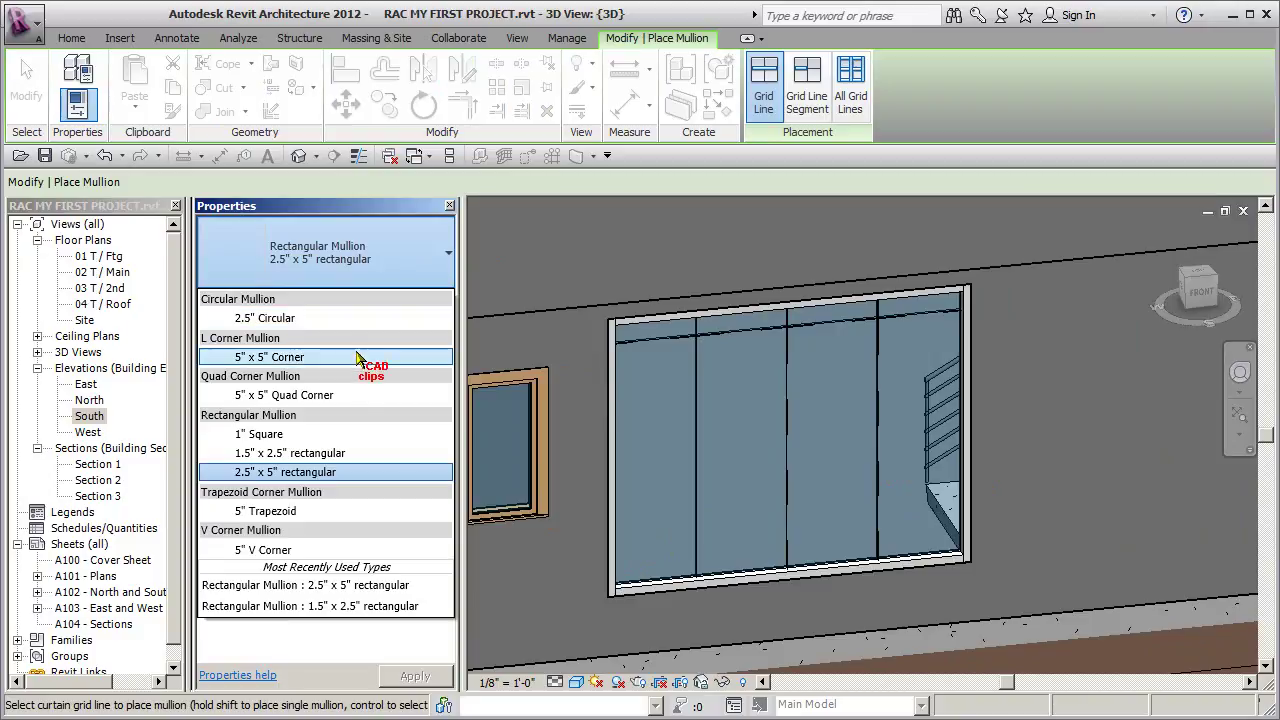
{"action": "left_click", "coordinate": [308, 452]}
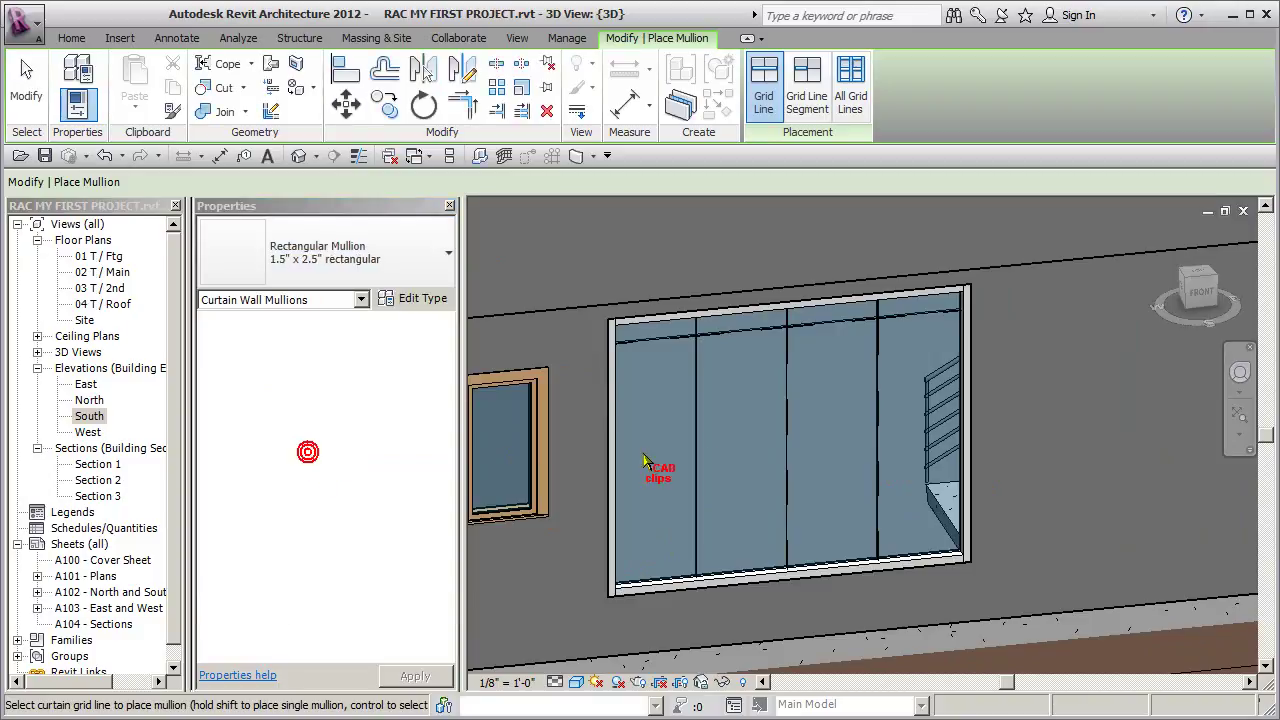
{"action": "left_click", "coordinate": [699, 449]}
{"action": "left_click", "coordinate": [789, 436]}
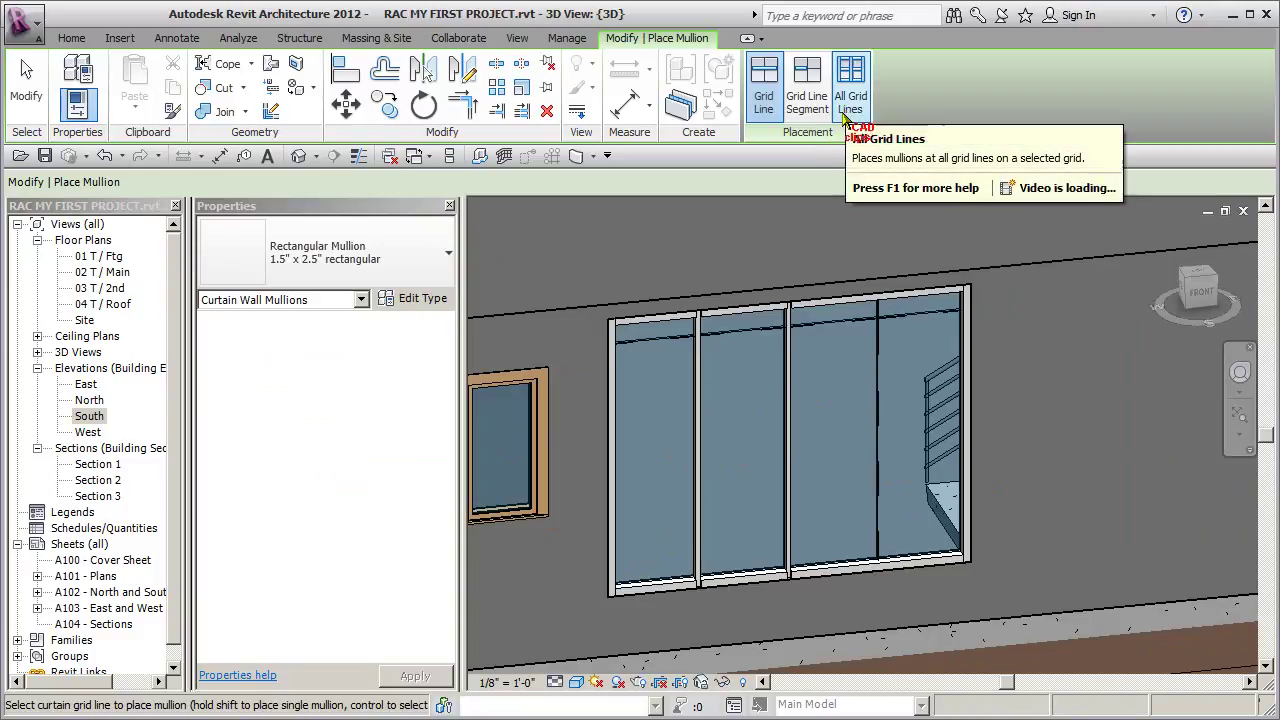
{"action": "left_click", "coordinate": [874, 352]}
{"action": "left_click", "coordinate": [843, 329]}
{"action": "middle_click_drag", "start_coordinate": [843, 329], "coordinate": [943, 466], "text": "shift"}
{"action": "scroll", "coordinate": [823, 465], "scroll_direction": "up", "scroll_amount": 2}
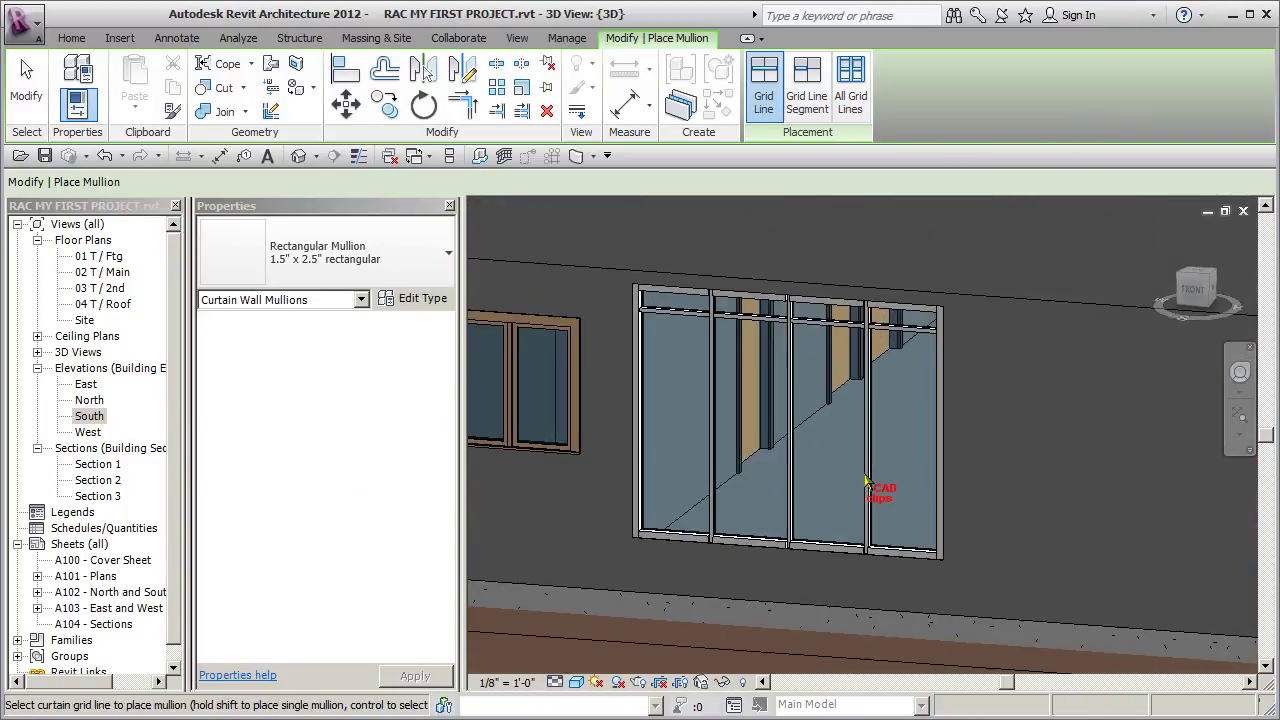
{"action": "scroll", "coordinate": [915, 555], "scroll_direction": "down", "scroll_amount": 2}
{"action": "key", "text": "Escape"}
{"action": "key", "text": "Escape"}
{"action": "middle_click_drag", "start_coordinate": [923, 600], "coordinate": [945, 573]}
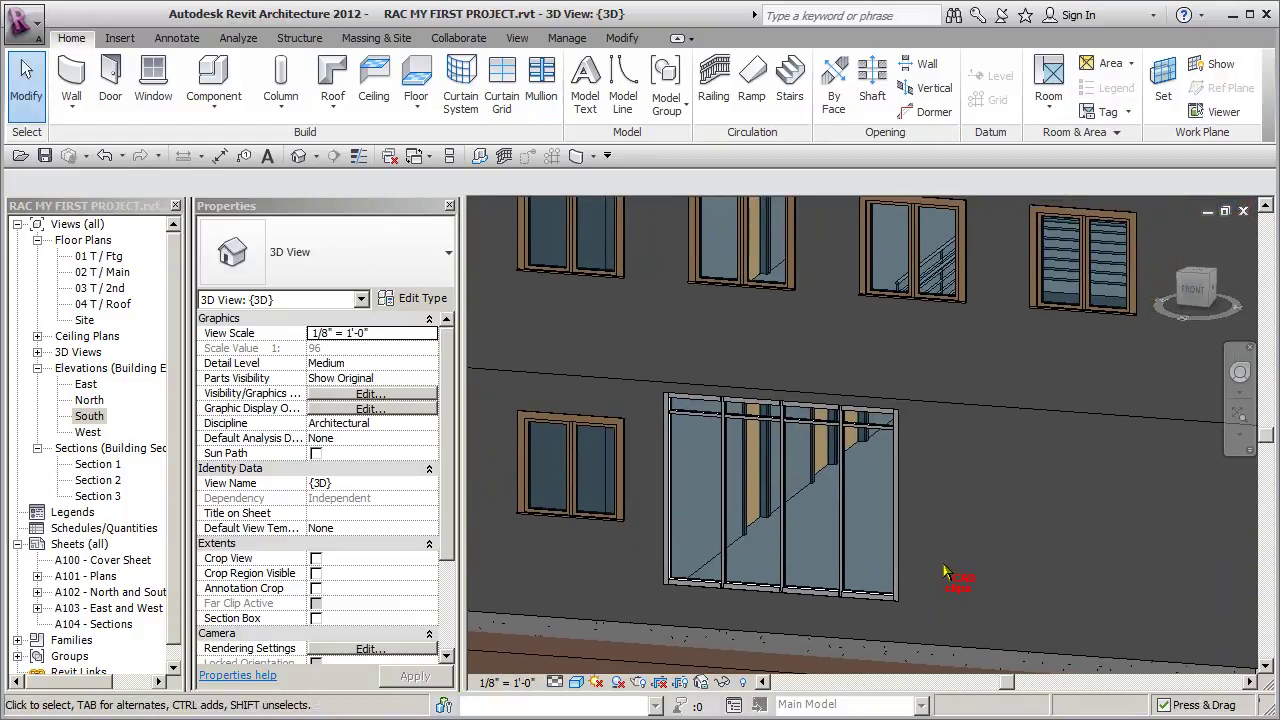